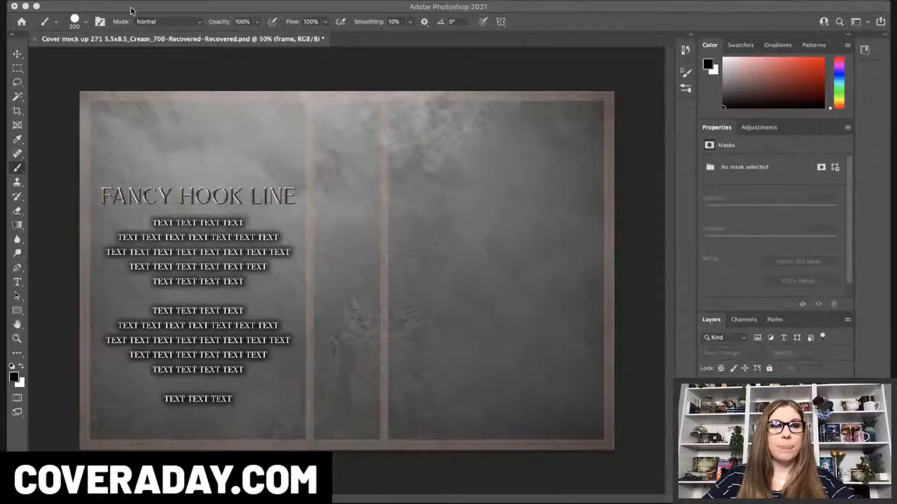
Select the woman in the beach photo on the girl layer with the Object Selection tool
click(575, 6)
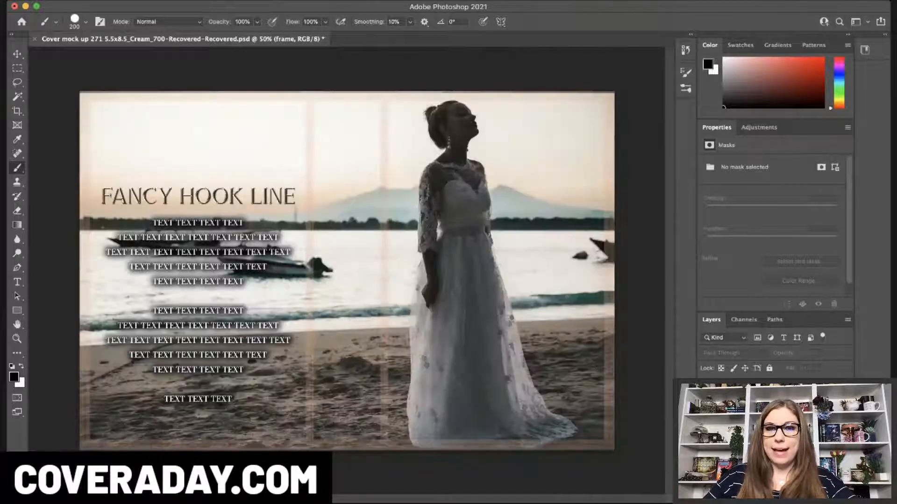
click(756, 435)
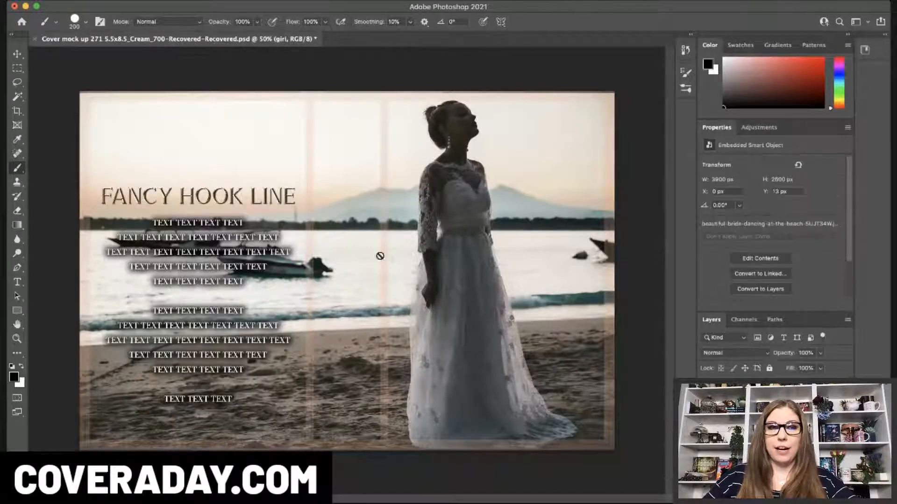
click(17, 96)
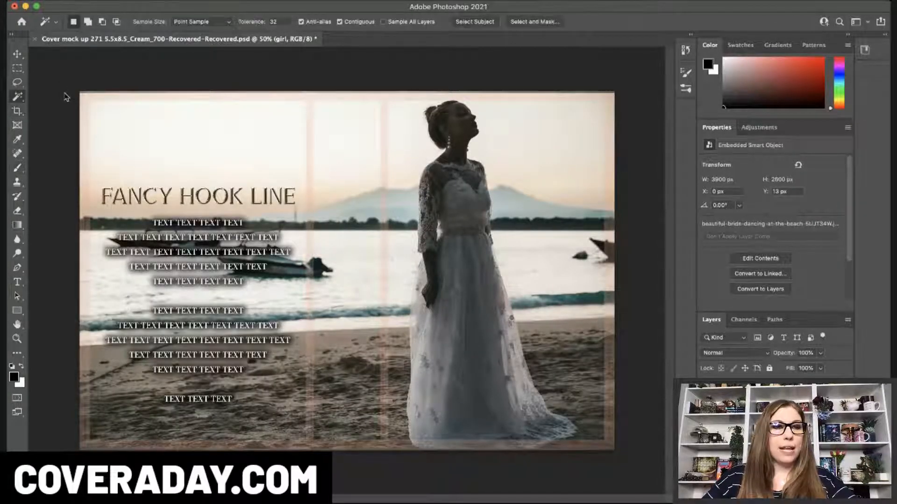
key(shift+w)
drag(384, 460, 570, 98)
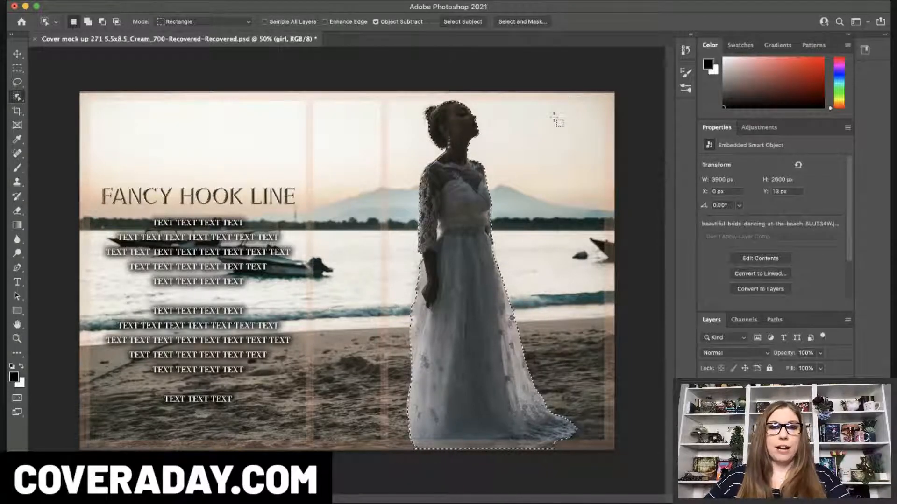
Refine the selection near the hand and dress hem with the Lasso, and turn it into a layer mask on the girl layer
click(18, 82)
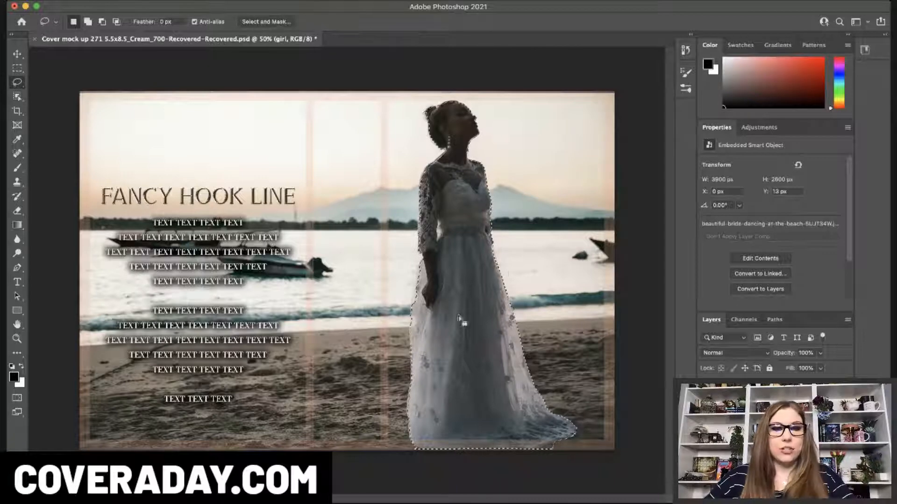
key(shift)
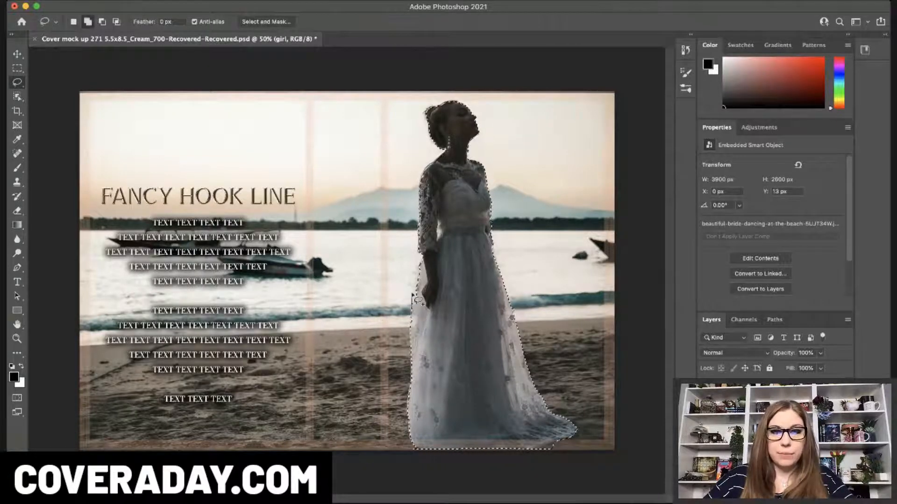
drag(418, 300, 426, 273)
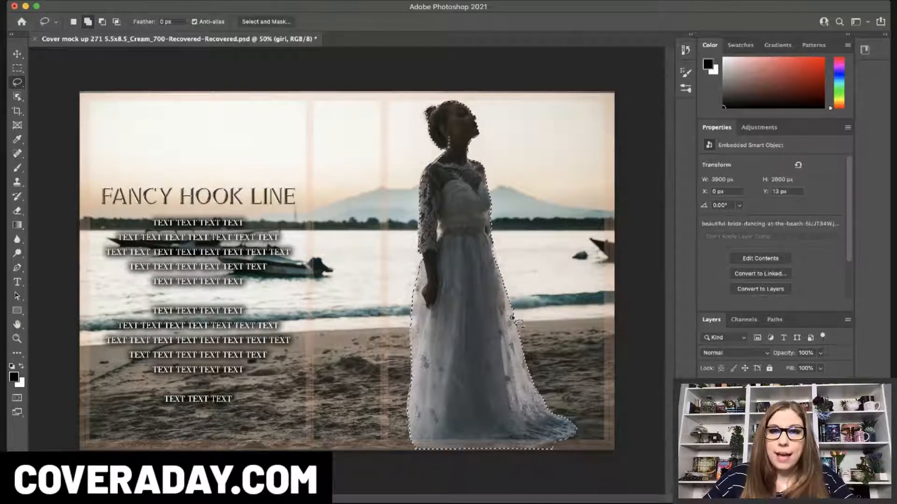
key(alt)
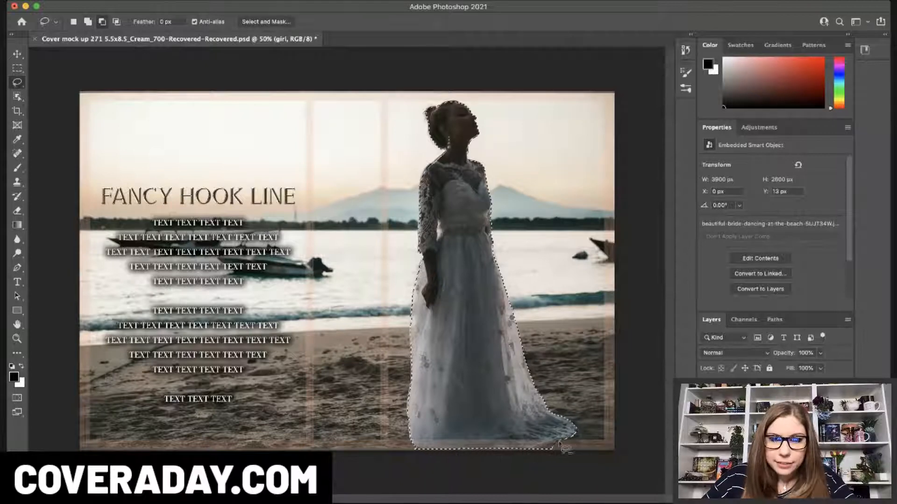
drag(579, 450, 580, 446)
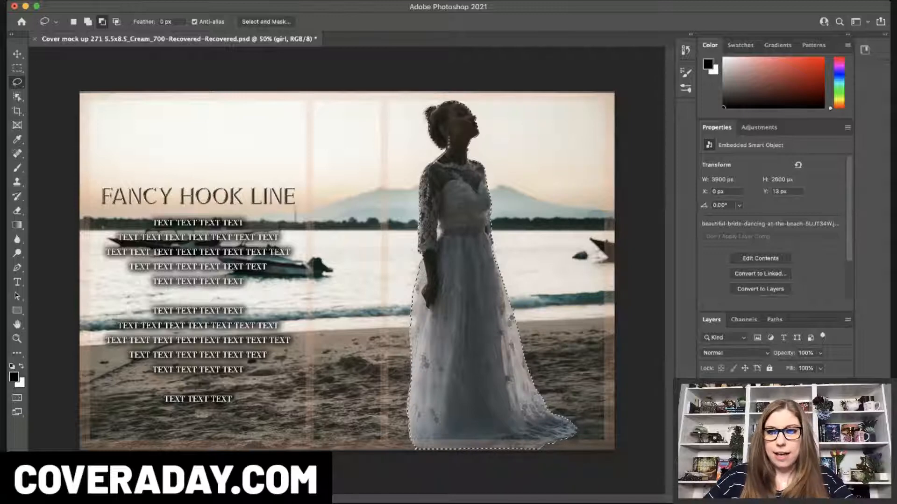
click(763, 489)
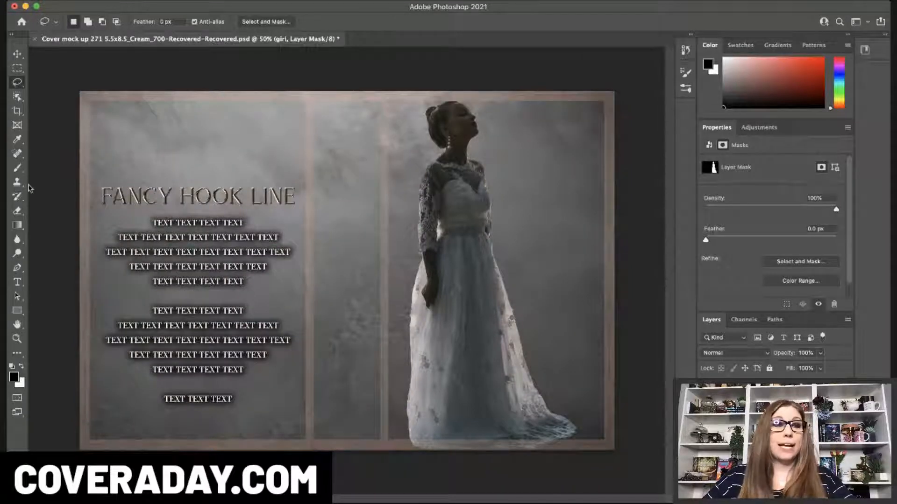
Paint black on the girl mask along the skirt edge beside the lowered arm with a 50 px brush
click(17, 167)
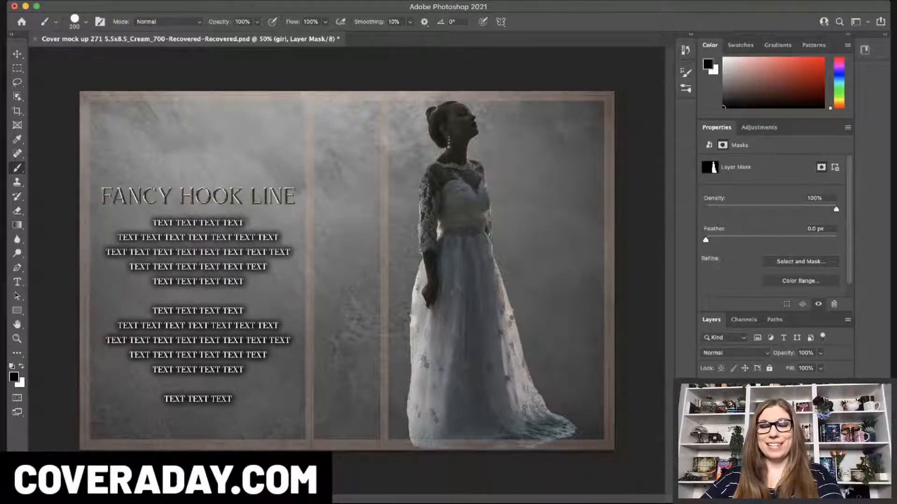
key(super+plus)
key(super+plus)
key(super+plus)
drag(389, 500, 441, 500)
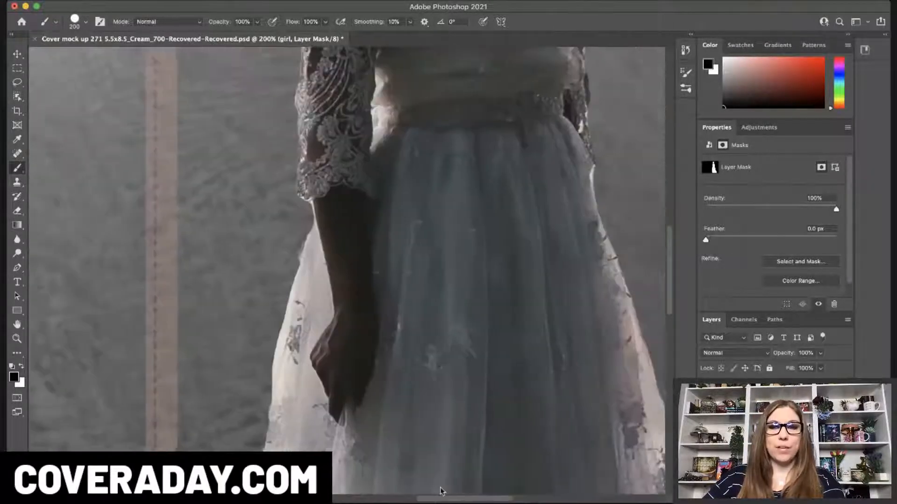
key(bracketleft)
key(bracketleft)
key(bracketleft)
key(bracketleft)
key(bracketleft)
key(bracketleft)
key(bracketleft)
key(bracketleft)
key(bracketleft)
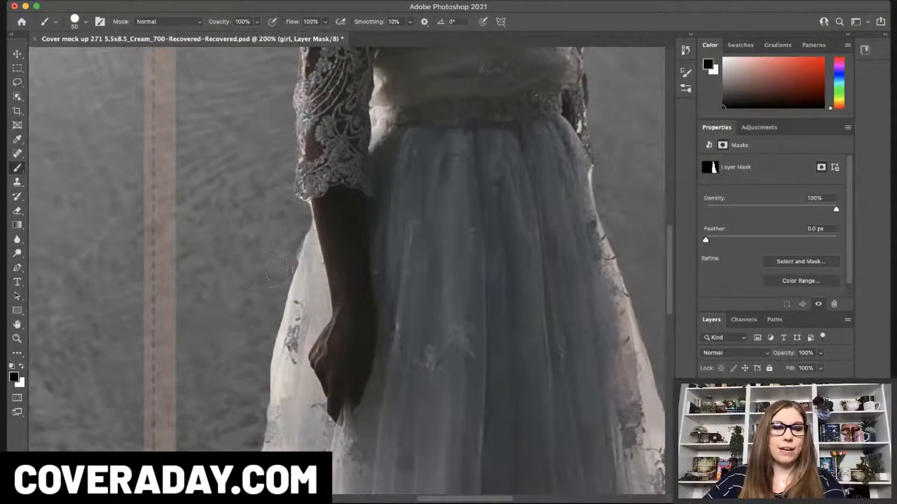
mouse_move(279, 271)
mouse_down()
mouse_move(285, 241)
mouse_move(289, 256)
mouse_up()
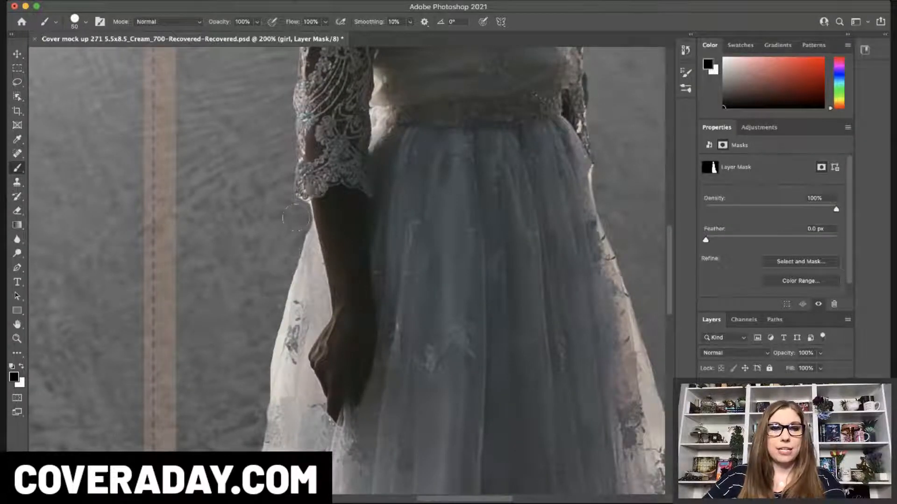
Mask out the light fringe between the sleeve cuff and the skirt beside the wrist with a 9 px brush
key(bracketleft)
key(bracketleft)
key(bracketleft)
key(bracketleft)
key(bracketleft)
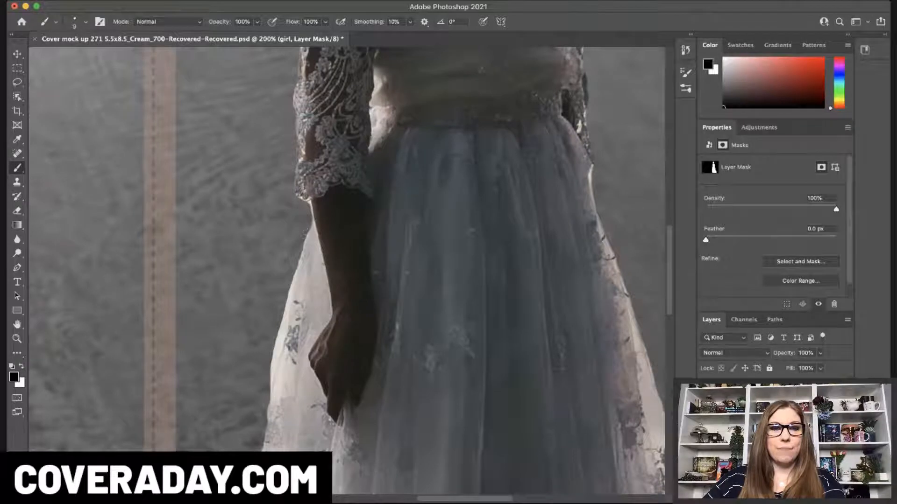
drag(311, 217, 308, 202)
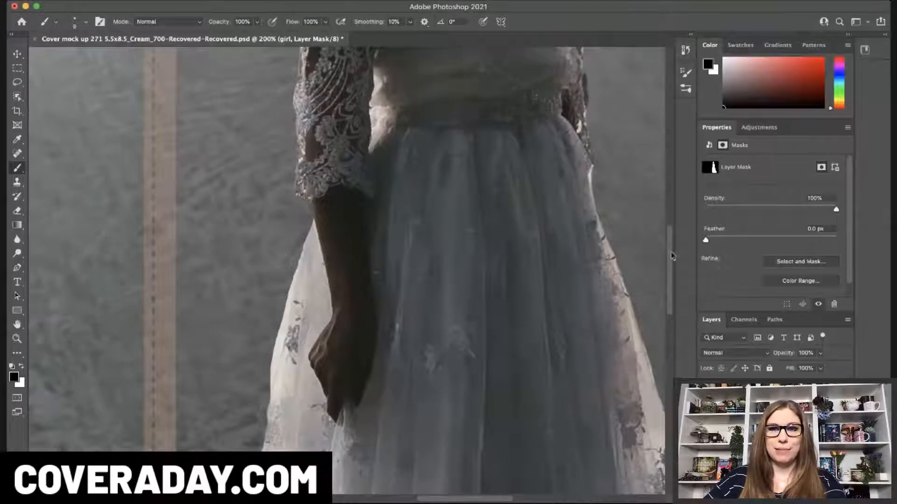
Mask out leftover background along the outer side of the lace sleeve with a brush of about 45 px
drag(670, 255, 669, 206)
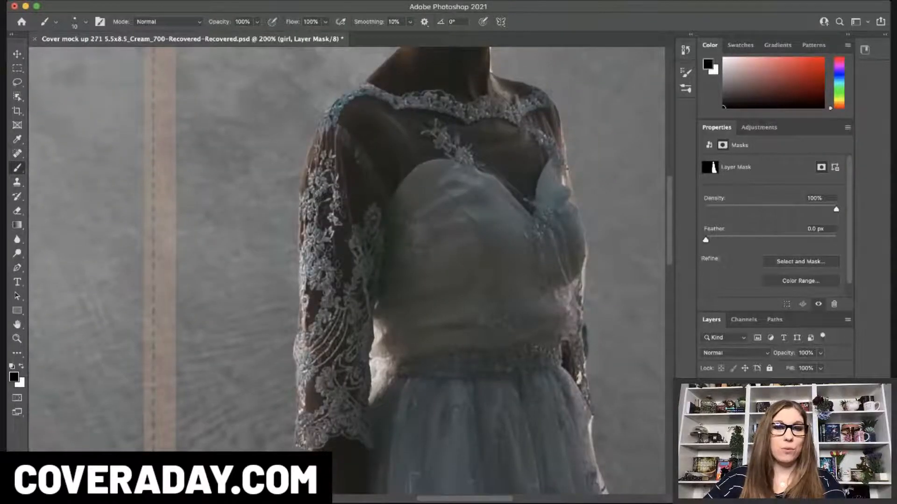
key(bracketright)
key(bracketright)
key(bracketright)
key(bracketright)
key(bracketright)
key(bracketright)
key(bracketright)
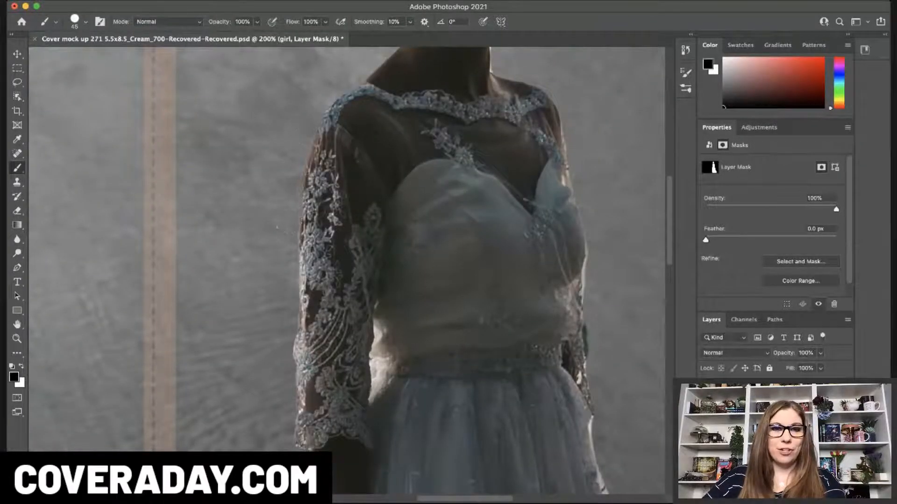
drag(278, 229, 282, 296)
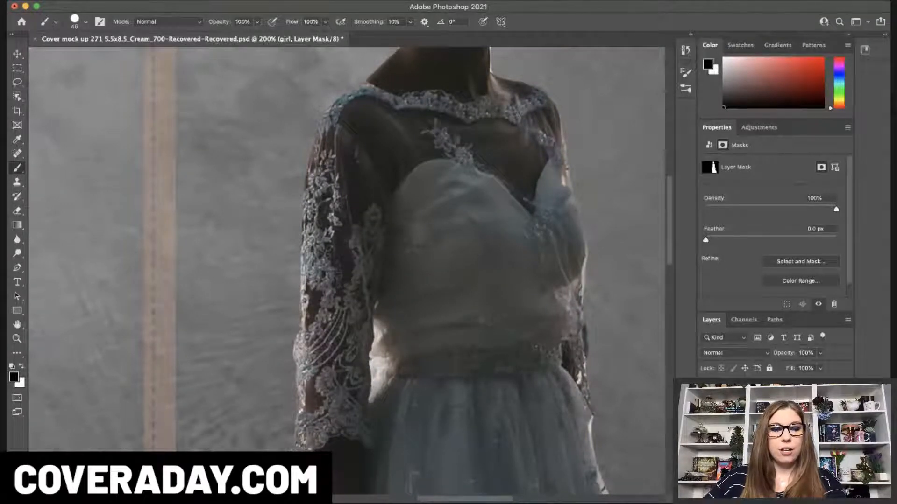
Reduce the brush to 5 px for fine masking along the lace sleeve's edge
key(bracketleft)
key(bracketleft)
key(bracketleft)
key(bracketleft)
key(bracketleft)
key(bracketleft)
key(bracketleft)
key(bracketleft)
key(bracketleft)
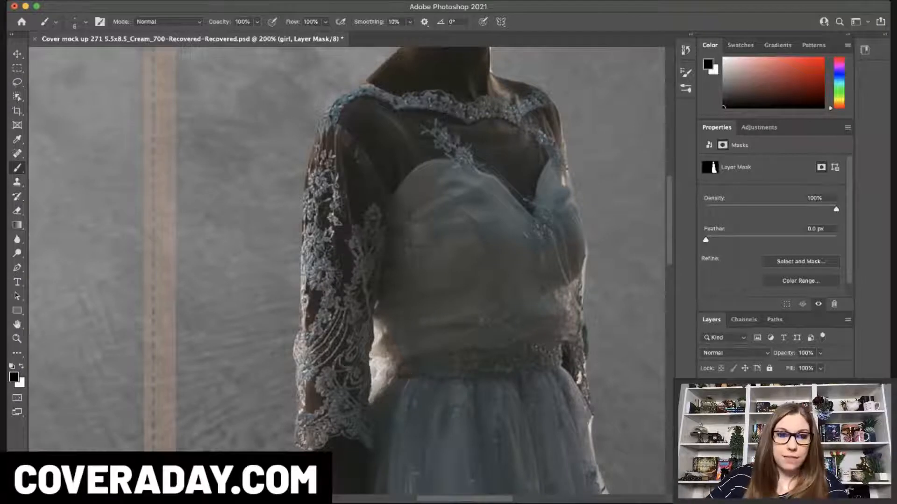
key(bracketleft)
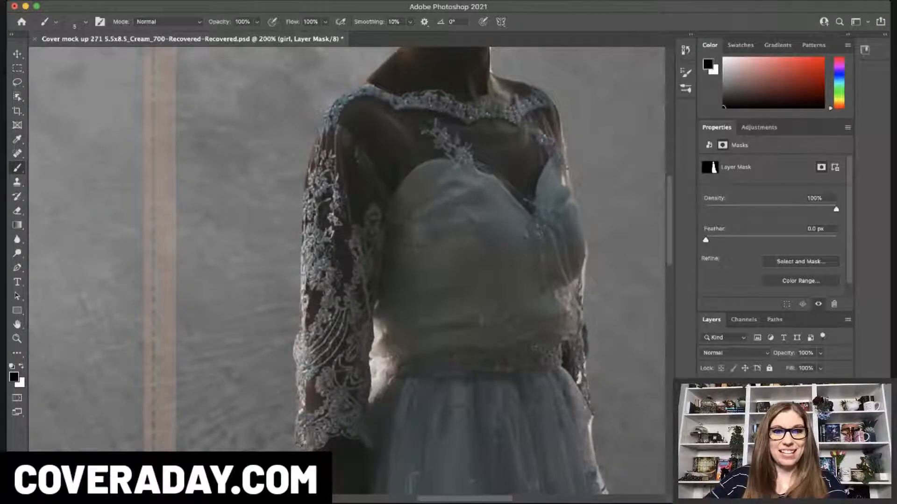
Mask out the bright rim along the front edge of the bodice below the bust with a 20 px brush
key(bracketright)
key(bracketright)
key(bracketright)
key(bracketright)
key(bracketright)
key(bracketright)
key(bracketright)
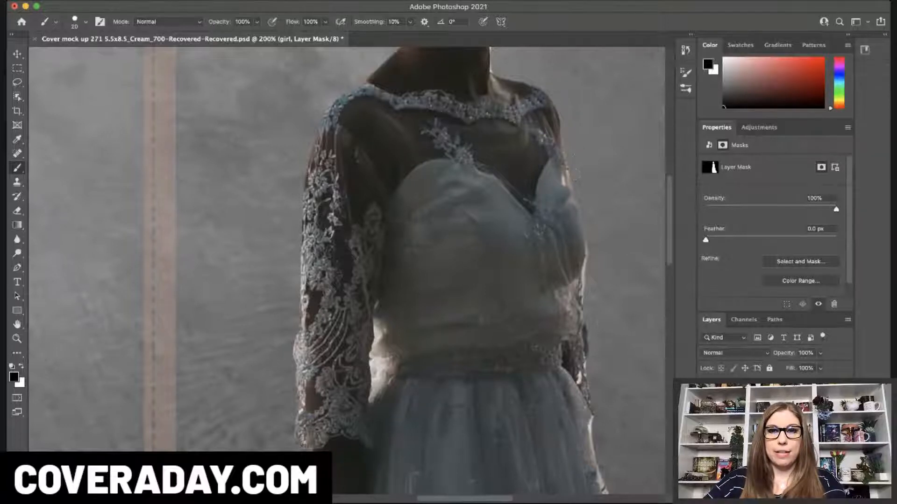
drag(586, 250, 582, 285)
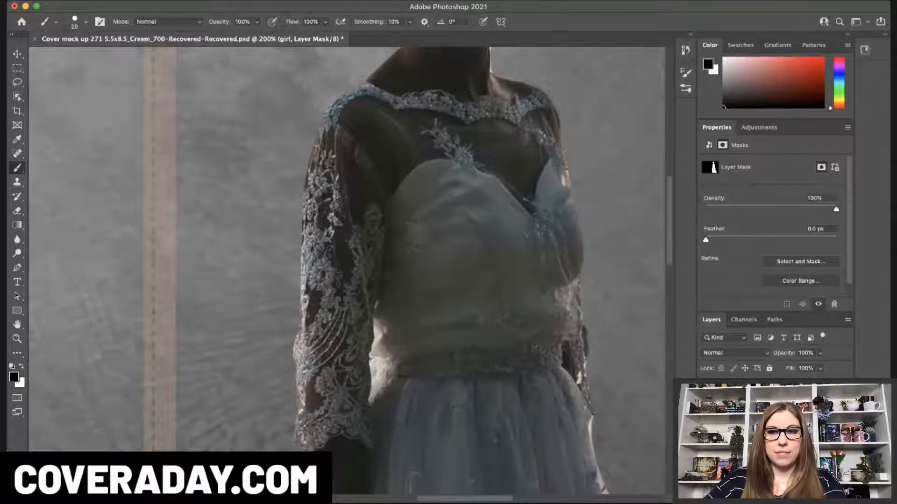
Mask out the light fringe around the throat, chin, face and nape, using brush sizes of 20, 7 and 10 px
drag(671, 190, 670, 149)
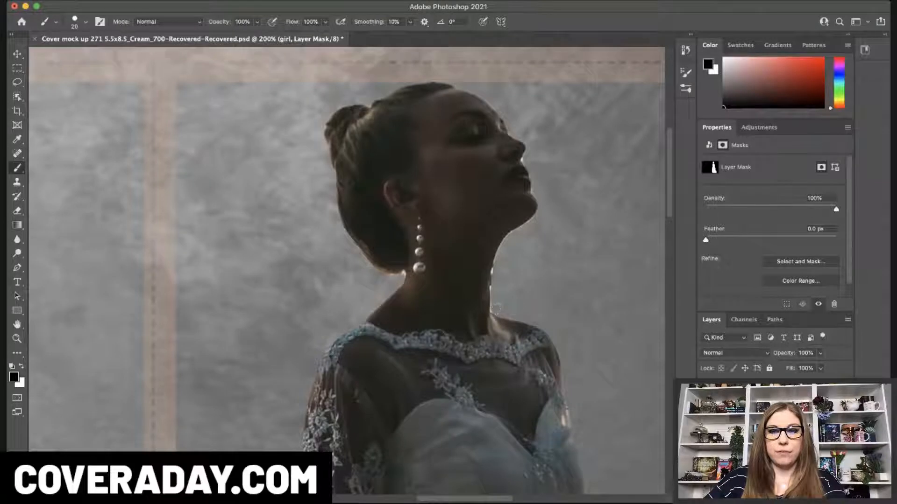
mouse_move(496, 308)
mouse_down()
mouse_move(493, 278)
mouse_move(509, 237)
mouse_up()
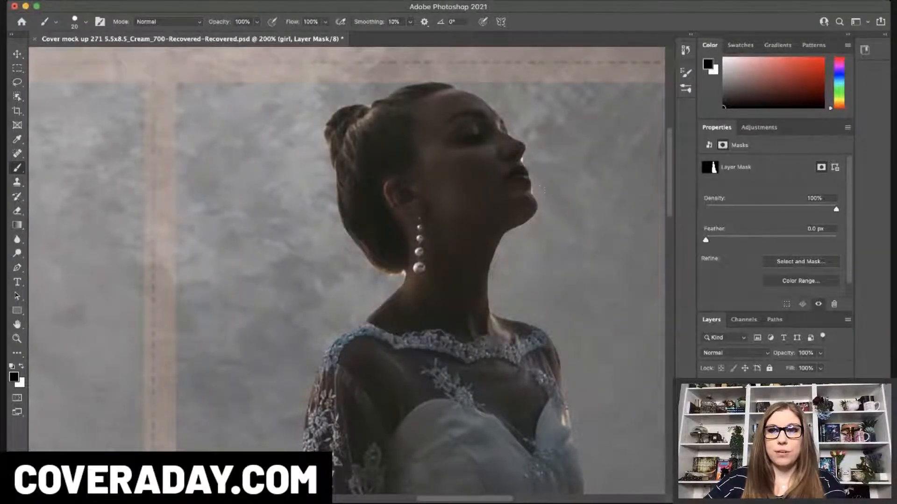
key(bracketleft)
key(bracketleft)
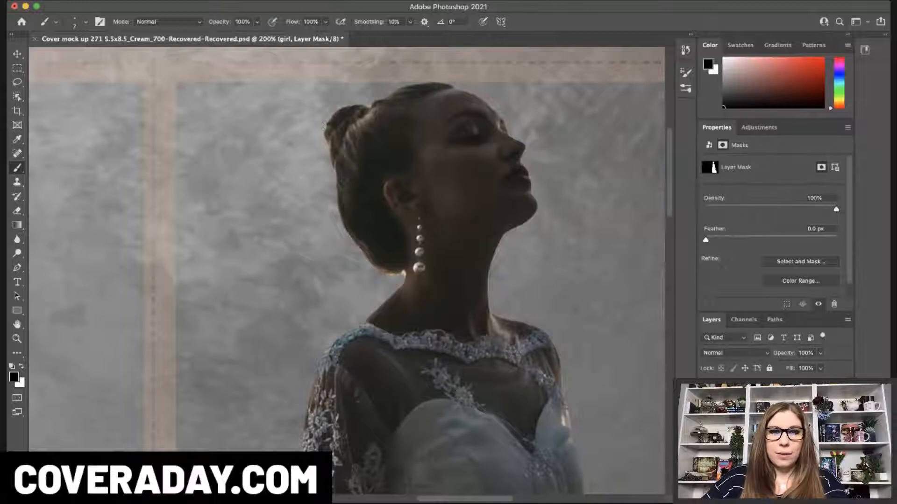
key(bracketright)
key(bracketright)
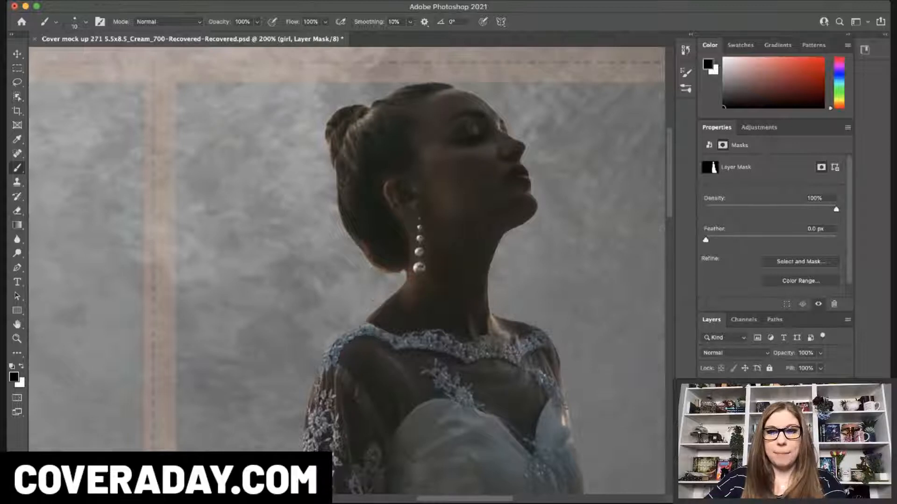
Clean the mask along the right side of the waist and upper skirt with a 15 px brush, painting white to restore dress edges
scroll(654, 224, down, 5)
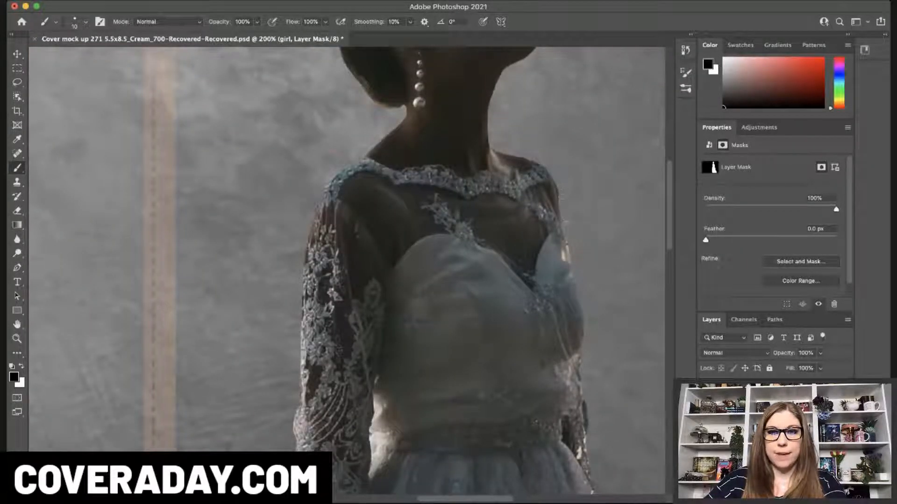
scroll(673, 252, down, 5)
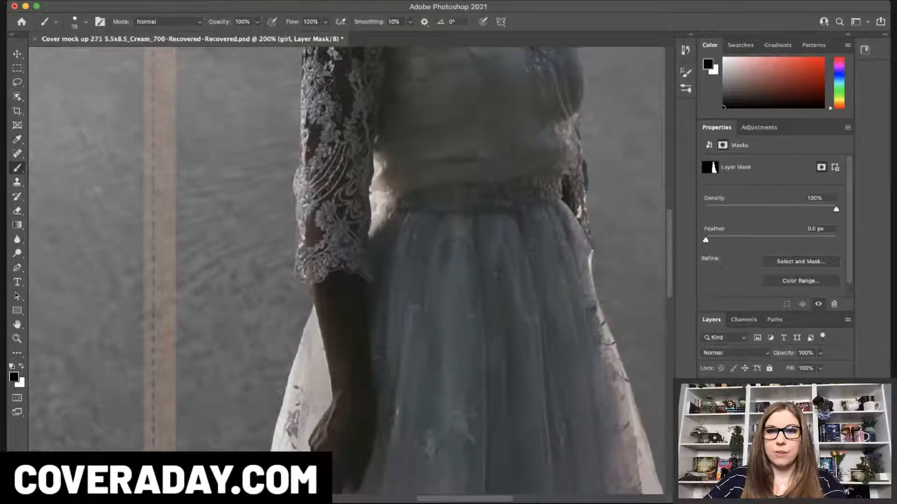
key(bracketright)
drag(585, 163, 591, 188)
mouse_move(601, 256)
mouse_down()
mouse_move(582, 254)
mouse_move(577, 264)
mouse_move(575, 236)
mouse_move(609, 326)
mouse_up()
key(x)
mouse_move(619, 369)
mouse_down()
mouse_move(598, 254)
mouse_move(623, 381)
mouse_up()
key(x)
Mask out leftover background along the right edge of the lower skirt toward the train with a 30 px brush
scroll(649, 256, down, 15)
scroll(649, 256, right, 5)
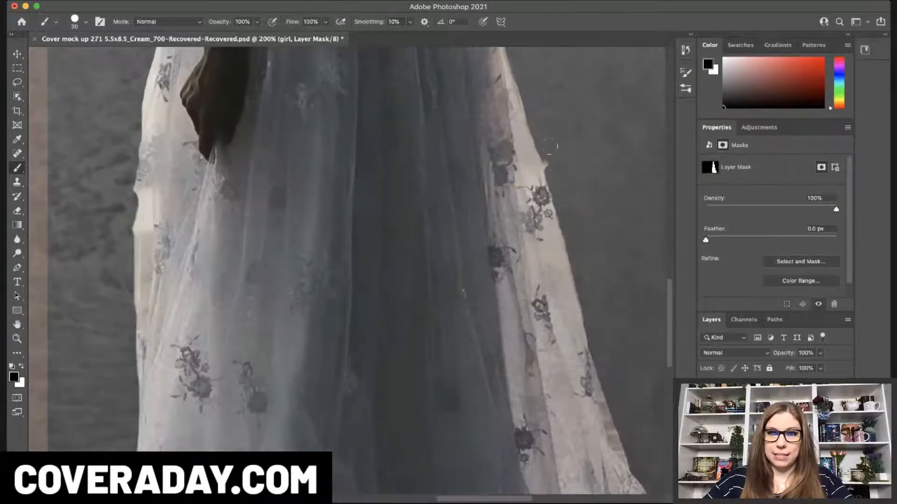
mouse_move(550, 147)
mouse_down()
mouse_move(563, 188)
mouse_move(544, 140)
mouse_move(572, 255)
mouse_up()
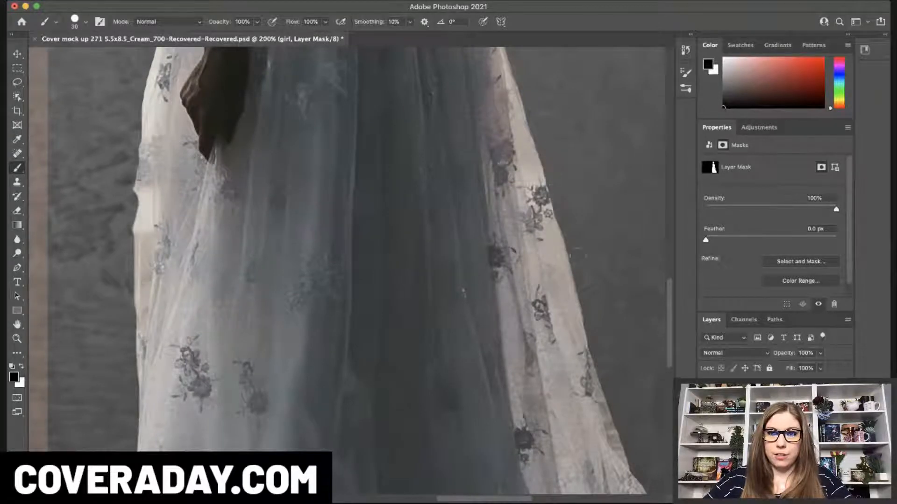
scroll(666, 329, down, 10)
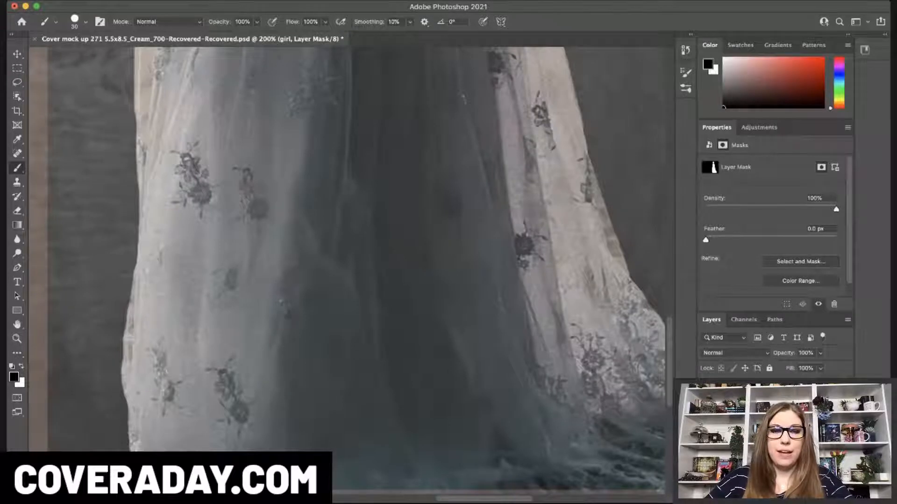
drag(476, 501, 509, 501)
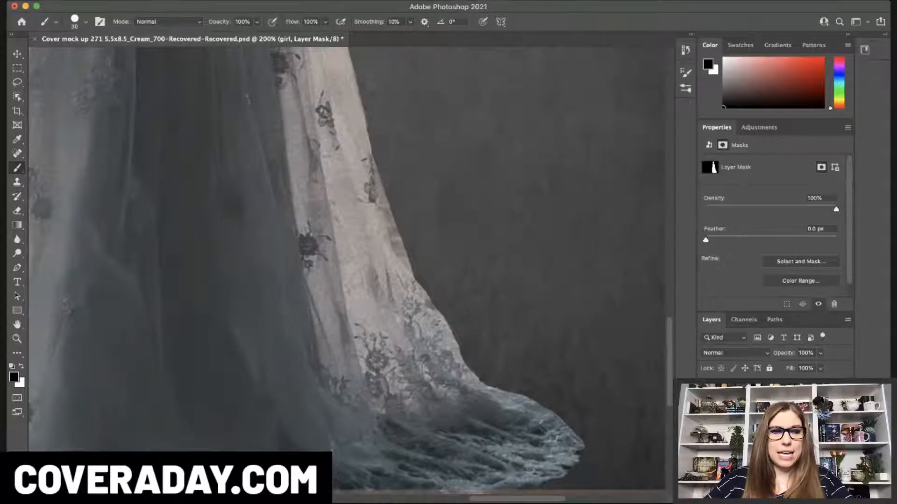
key(super+0)
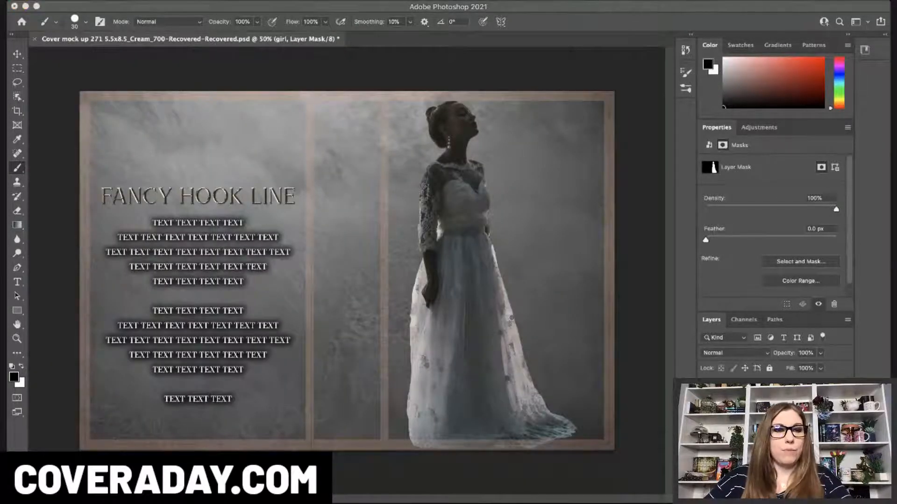
click(533, 72)
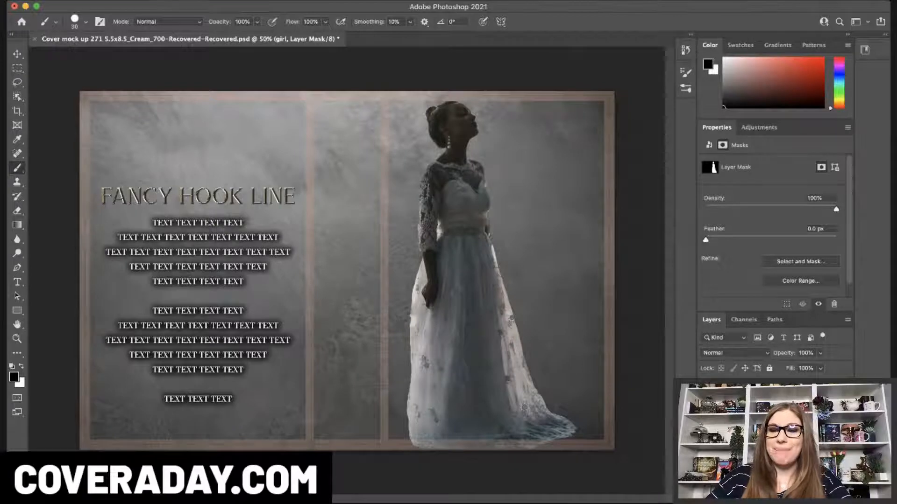
Scale the woman down proportionally to 3218 × 2145 px and move her toward the right half of the front cover
click(727, 413)
key(super+t)
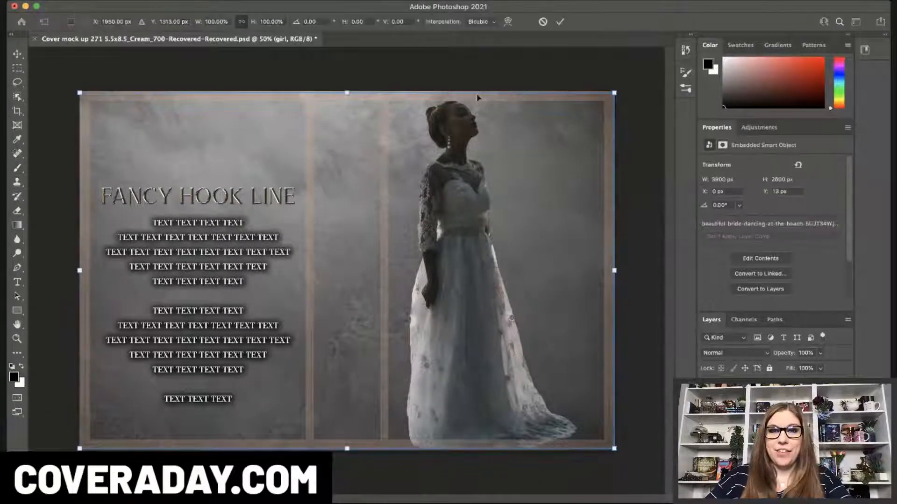
drag(346, 94, 354, 153)
key(Return)
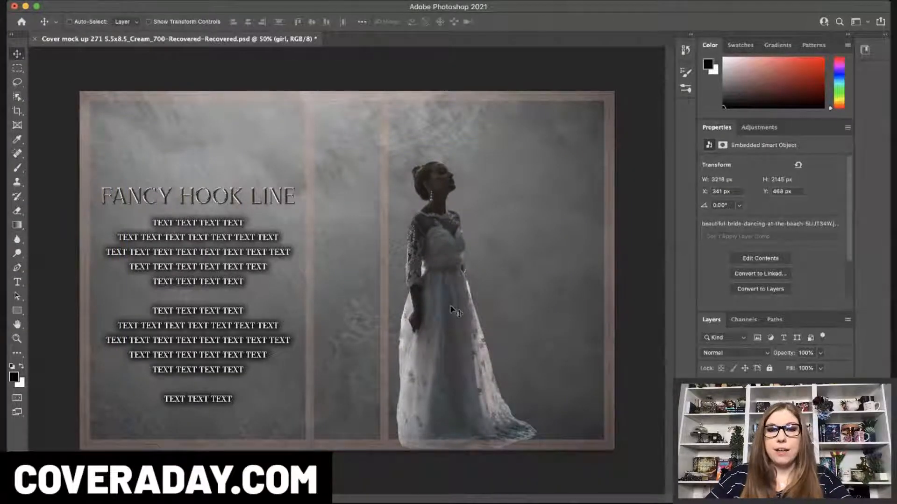
drag(451, 310, 498, 313)
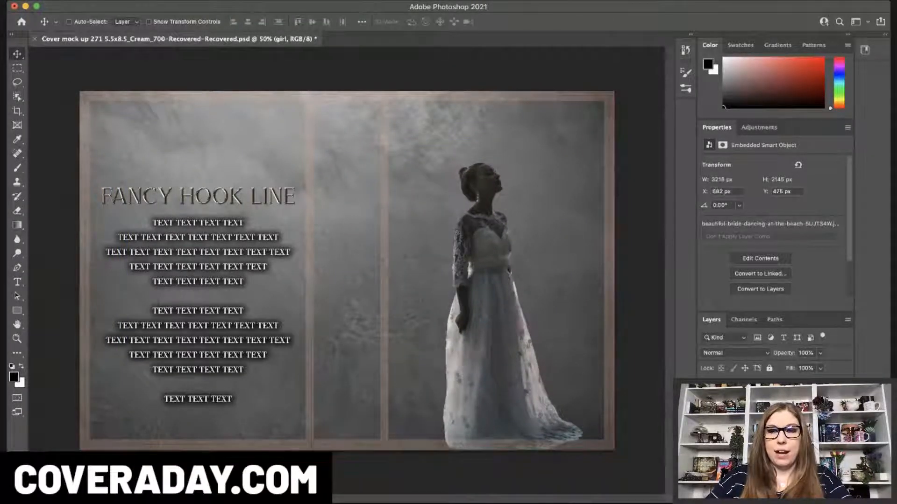
Hide the woman's layer, show the moon photo layer and duplicate it
click(705, 420)
click(756, 437)
click(704, 437)
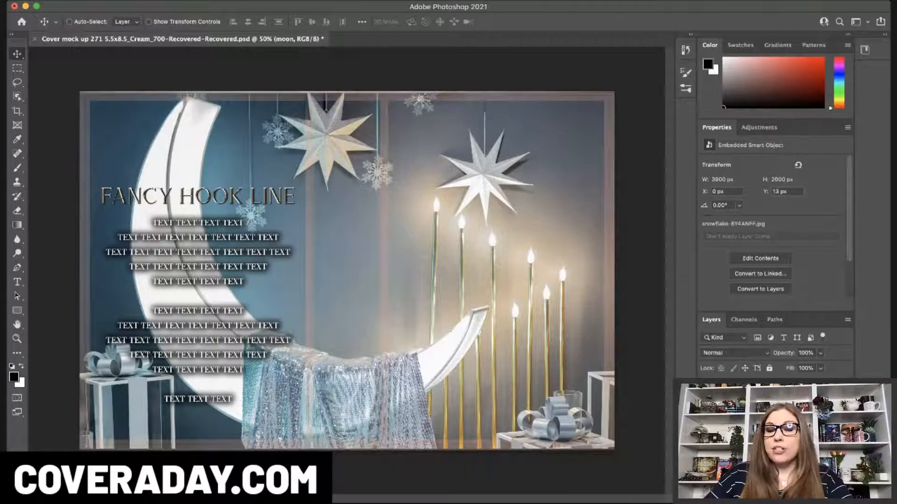
key(super+j)
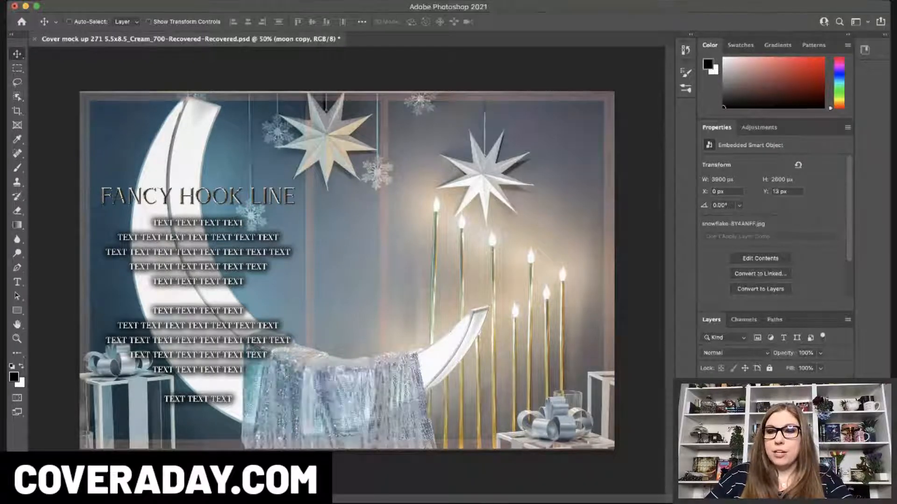
Select the crescent moon and its draped fabric with Object Selection, refine the edges with the Lasso, and mask out the rest
click(17, 97)
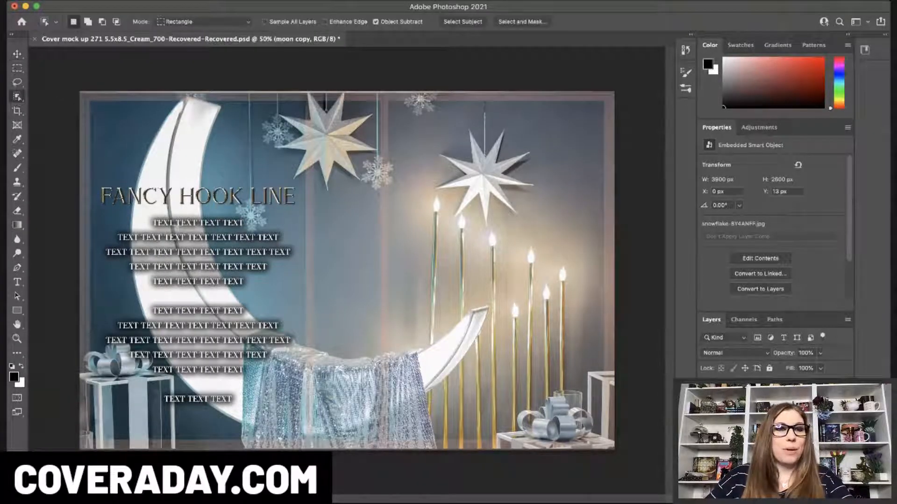
drag(128, 99, 508, 472)
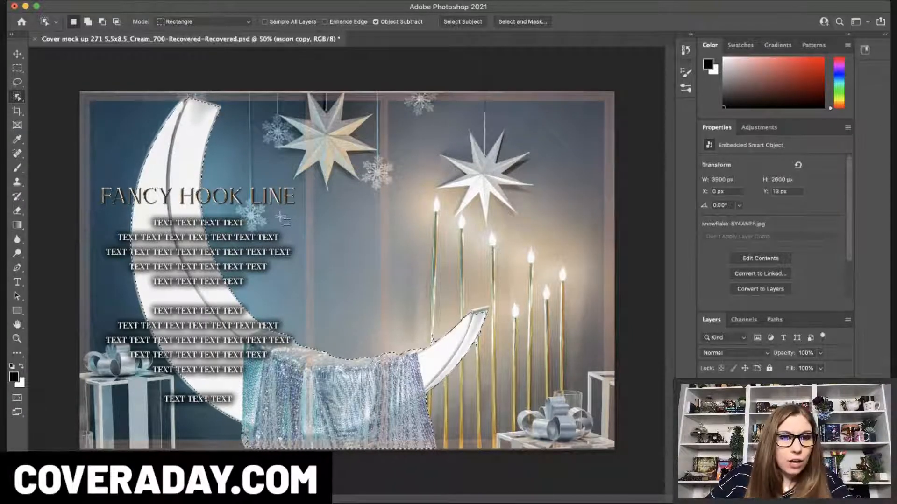
click(17, 82)
key(alt)
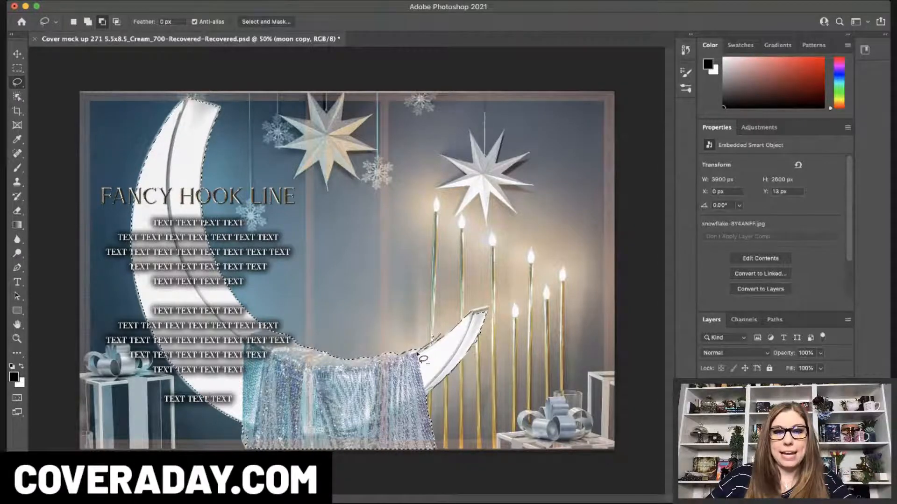
drag(417, 354, 412, 334)
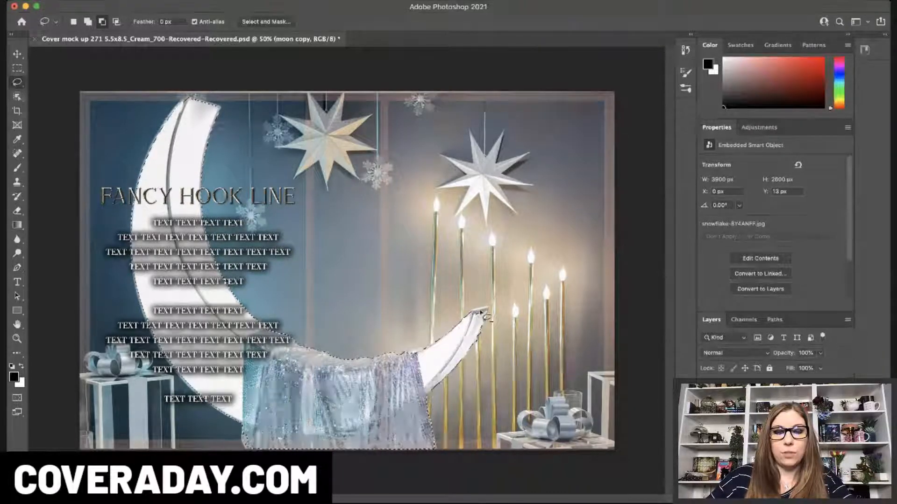
key(shift)
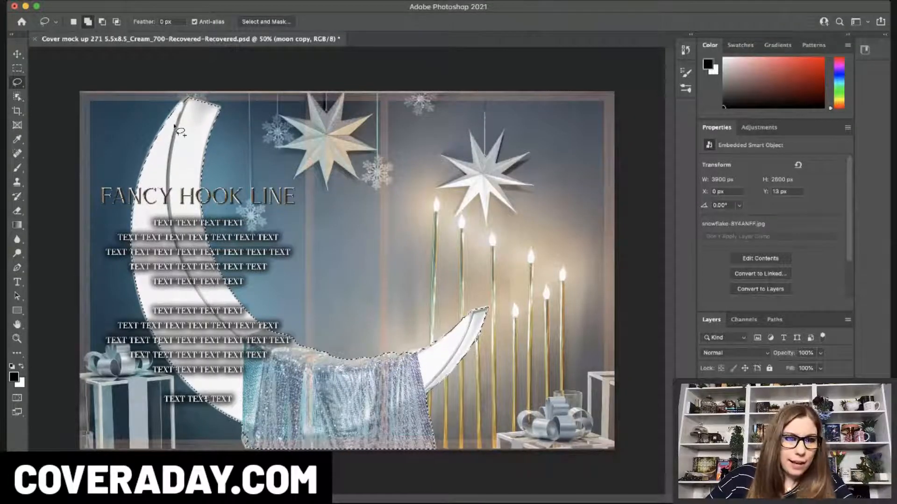
key(shift)
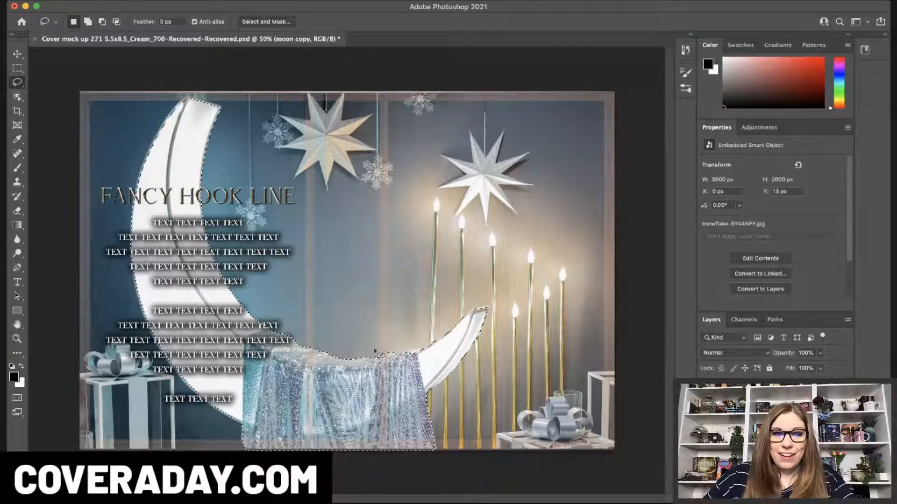
key(shift)
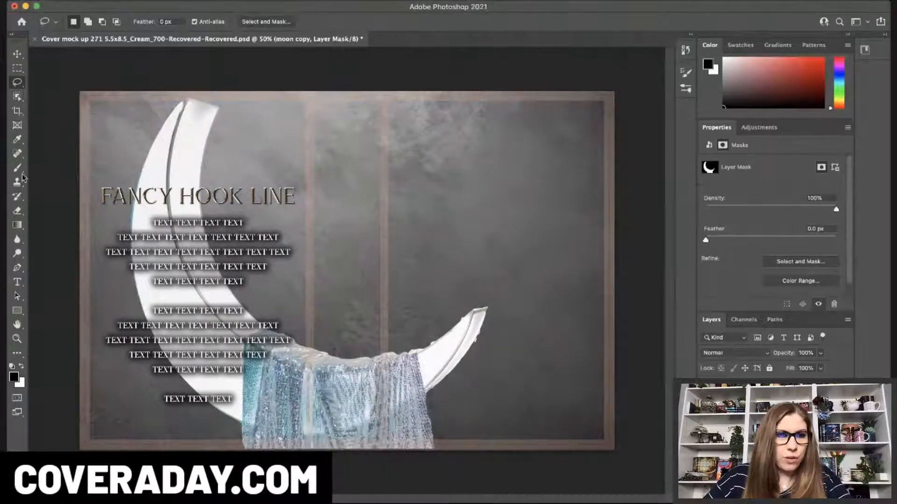
Clean the mask along the rough edges of the crescent's small tip, enlarging the brush up to 100 px
key(b)
key(])
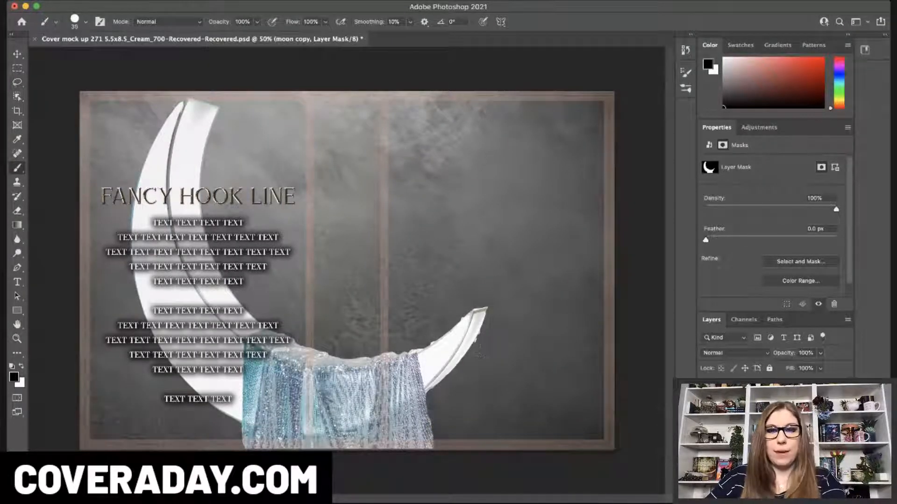
key(])
key(])
key(])
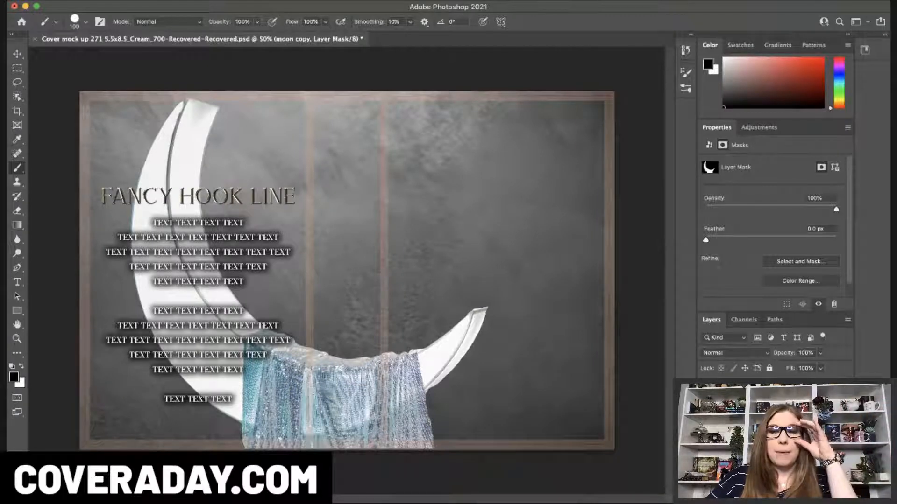
Hide the moon cutout, show the original moon photo, and select the white star above the candles with its hanging string using Object Selection
click(706, 421)
click(757, 437)
click(707, 437)
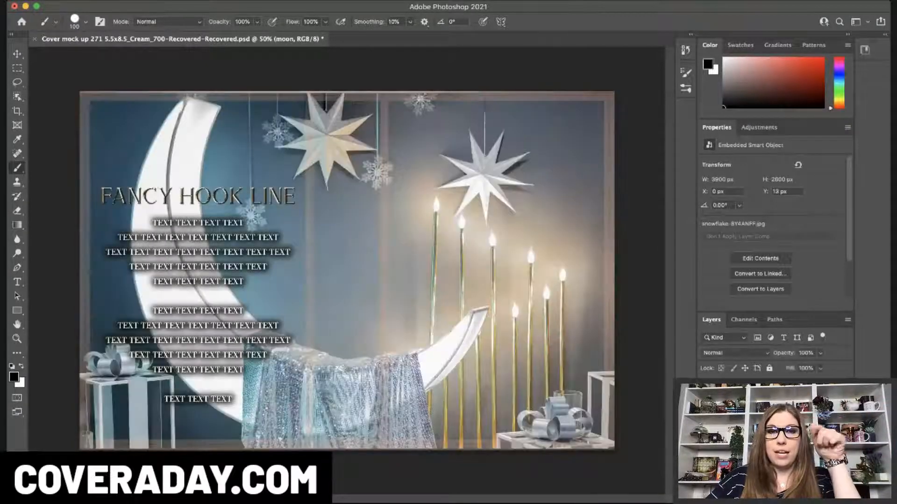
key(w)
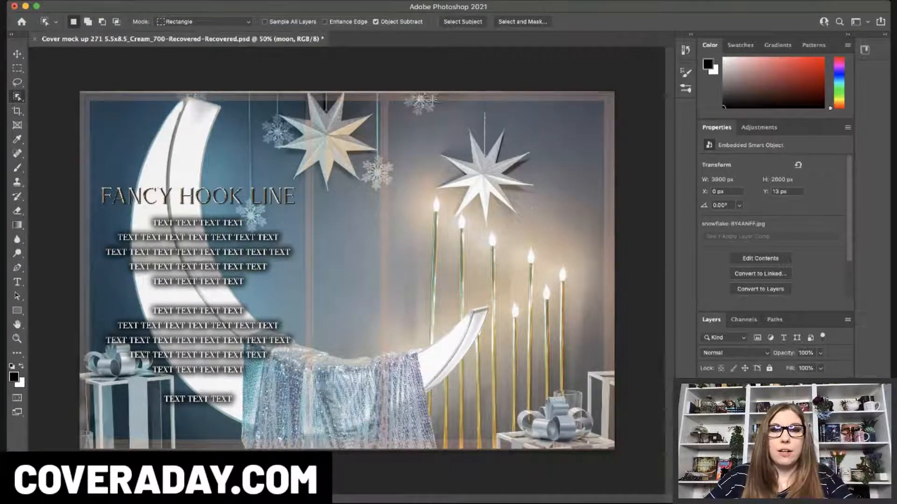
drag(427, 98, 548, 240)
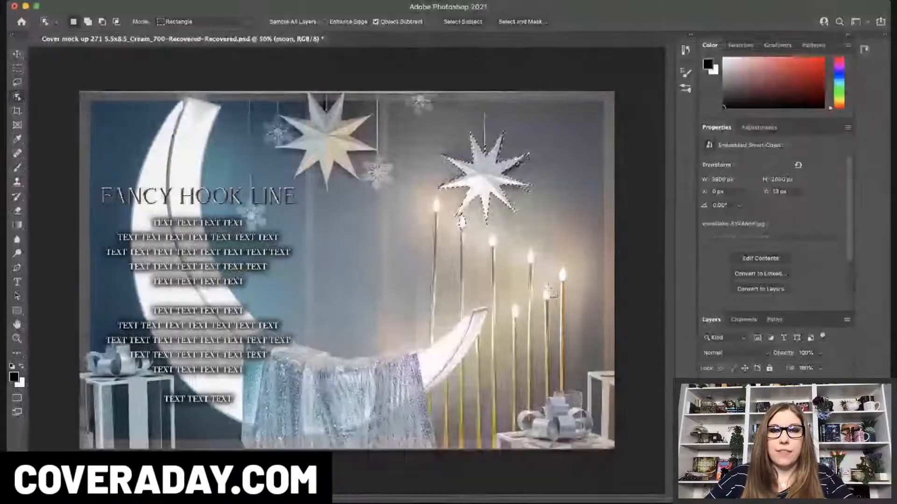
key(shift)
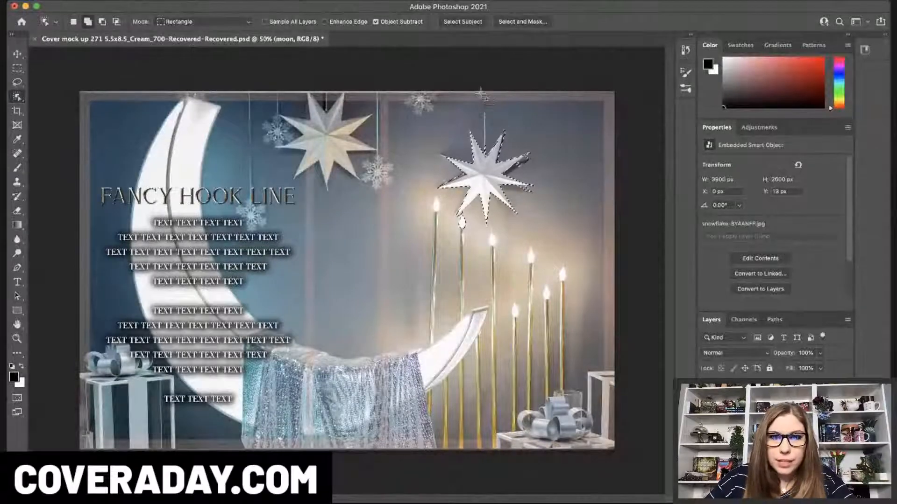
drag(483, 95, 492, 150)
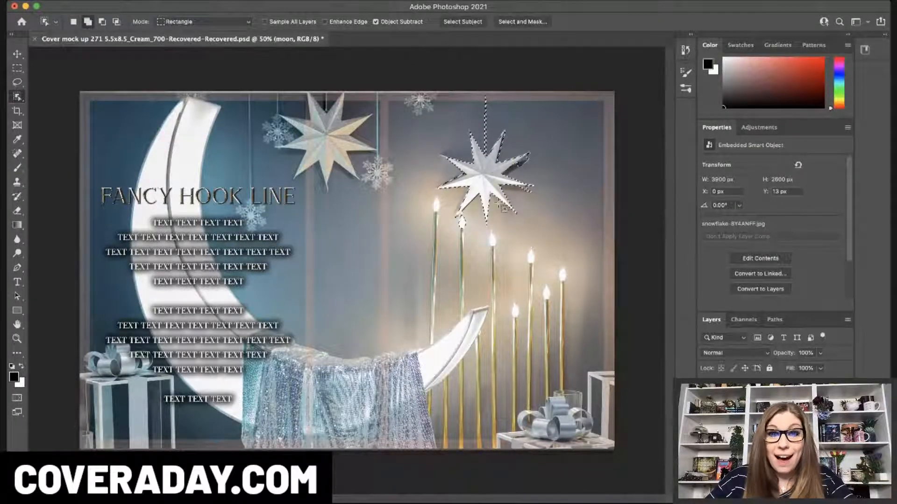
Duplicate the moon photo layer, refine the white star's selection with the Lasso, and convert it to a layer mask
key(l)
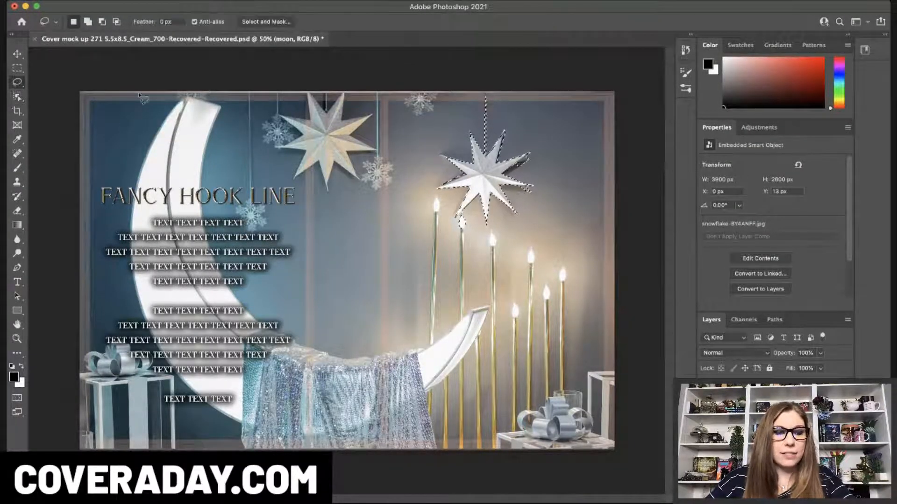
key(ctrl+j)
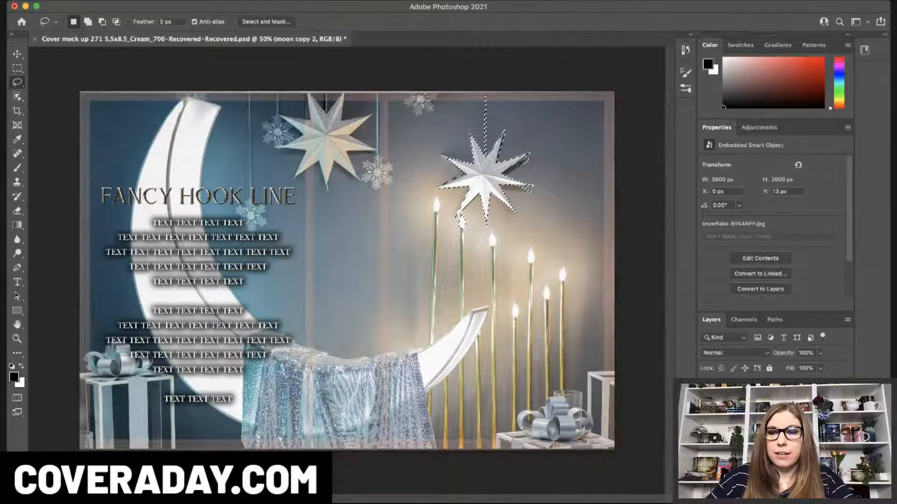
key(alt)
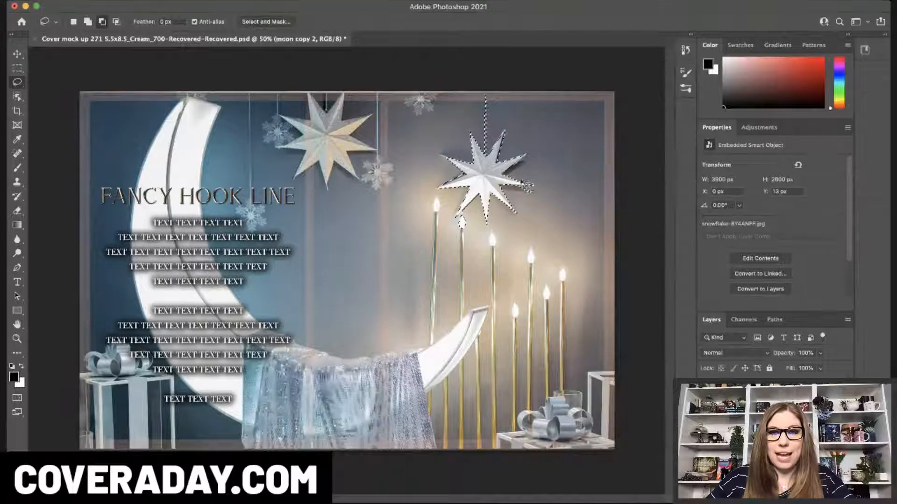
key(shift)
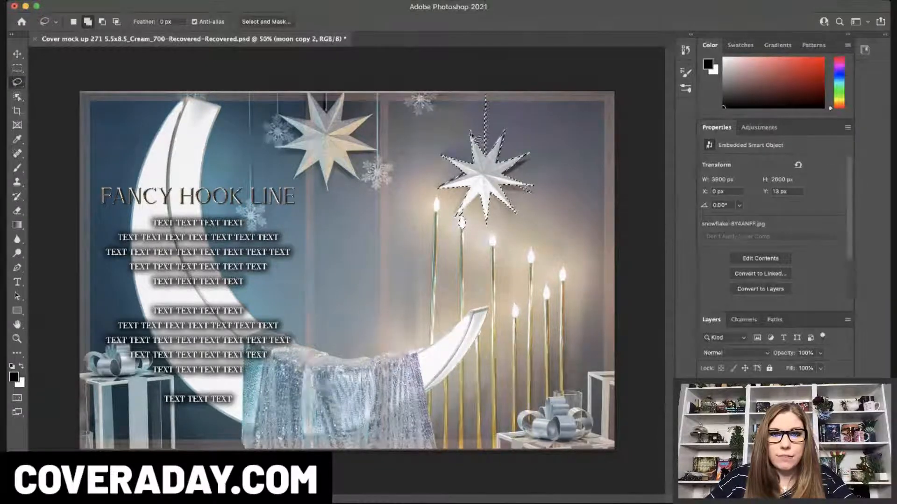
key(alt)
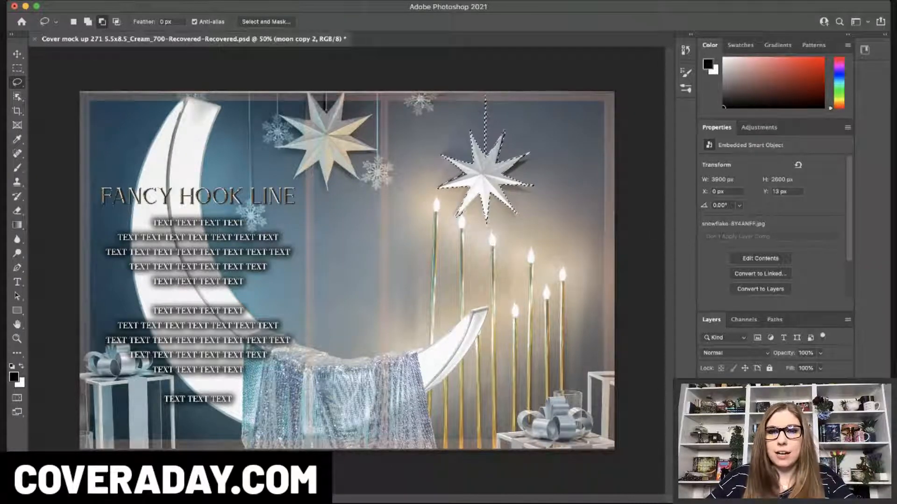
click(770, 494)
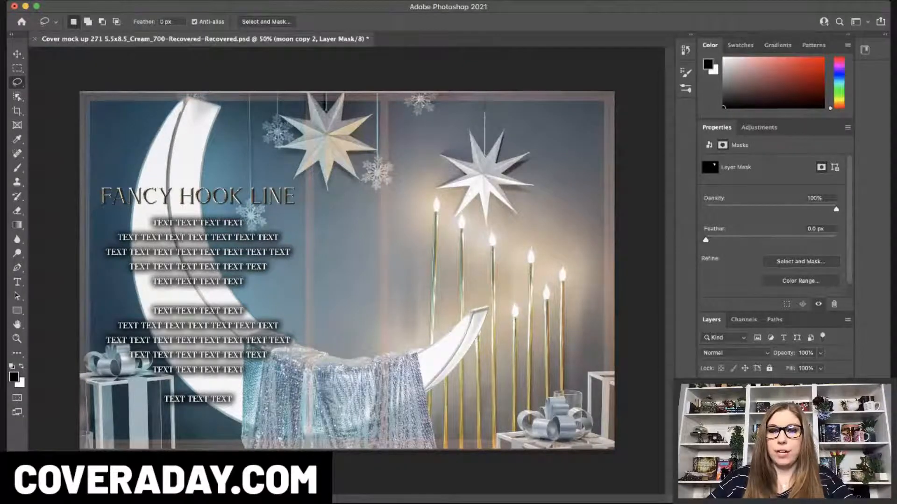
Hide the original moon photo and clean the mask around the white star's points and string, reducing the brush to 10 px
click(706, 432)
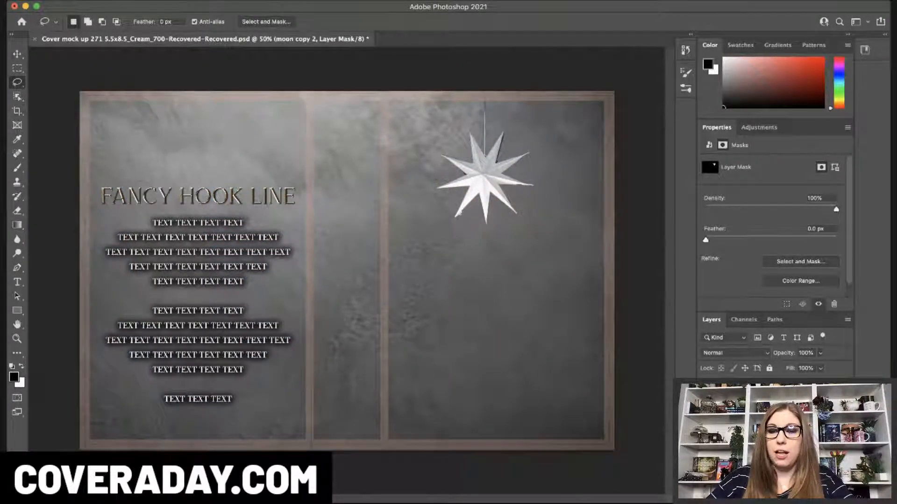
key(b)
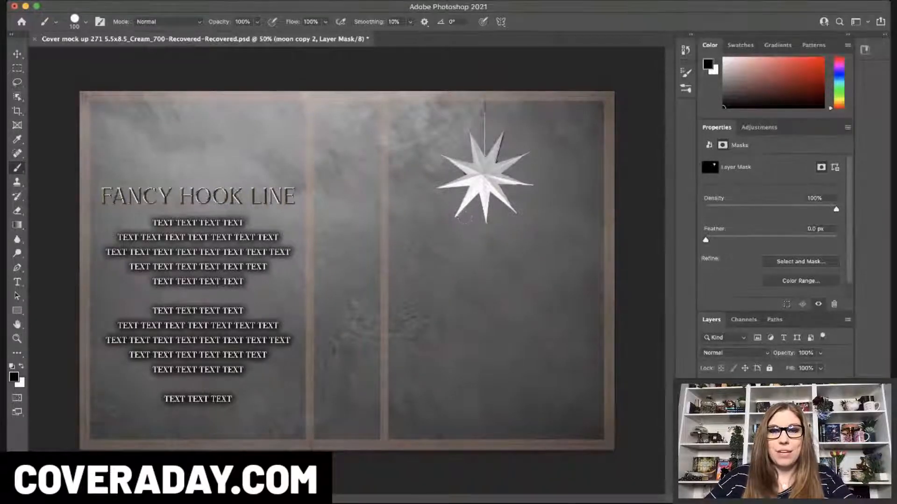
key(bracketleft)
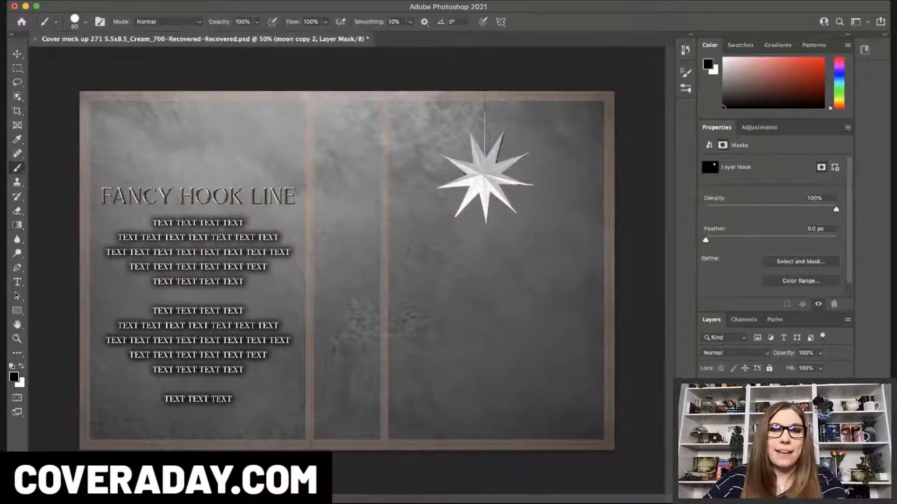
key(bracketleft)
key(bracketleft)
key(bracketleft)
key(bracketleft)
key(bracketleft)
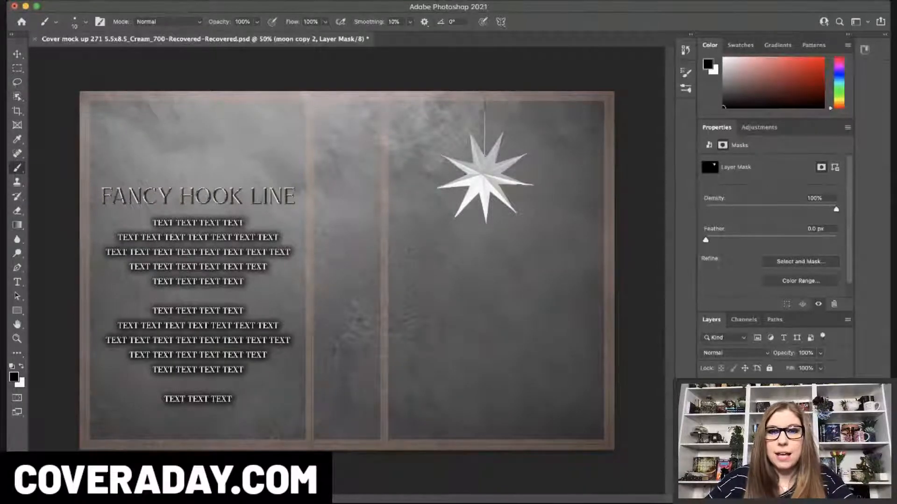
Hide the white star cutout, show the original moon photo, and select the gold-tinted star between the snowflakes with Object Selection
click(705, 420)
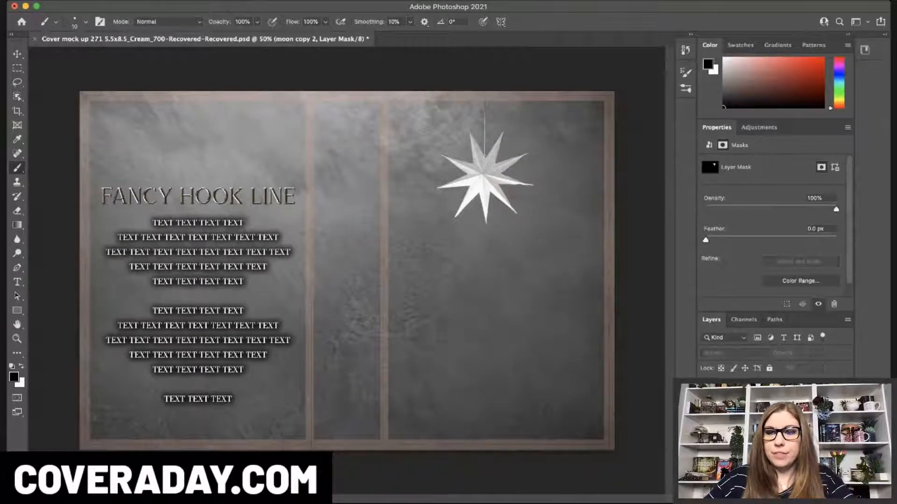
click(705, 437)
click(752, 437)
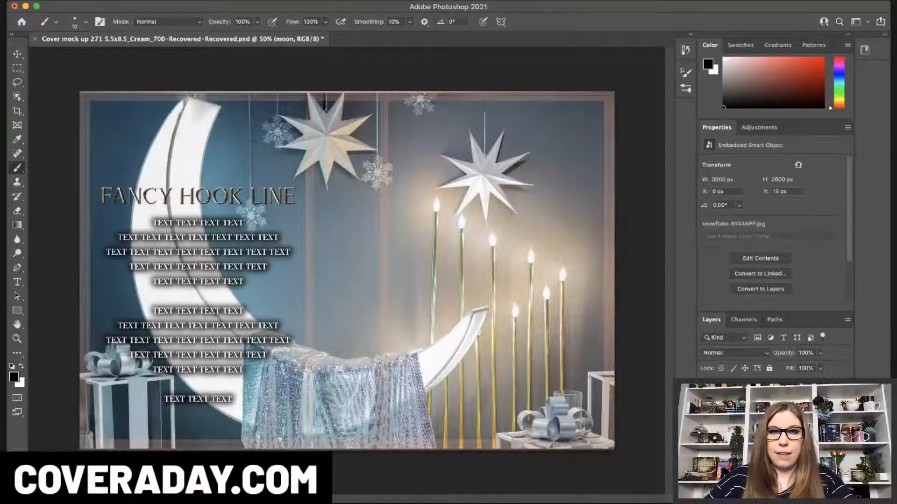
click(18, 97)
drag(383, 209, 383, 210)
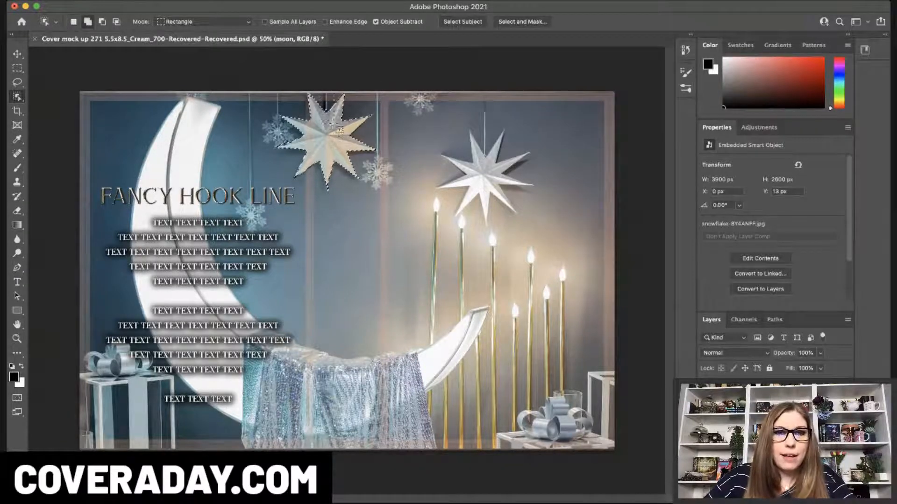
Refine the gold-tinted star's selection with the Lasso, including its hanging string, and convert it to a layer mask
key(l)
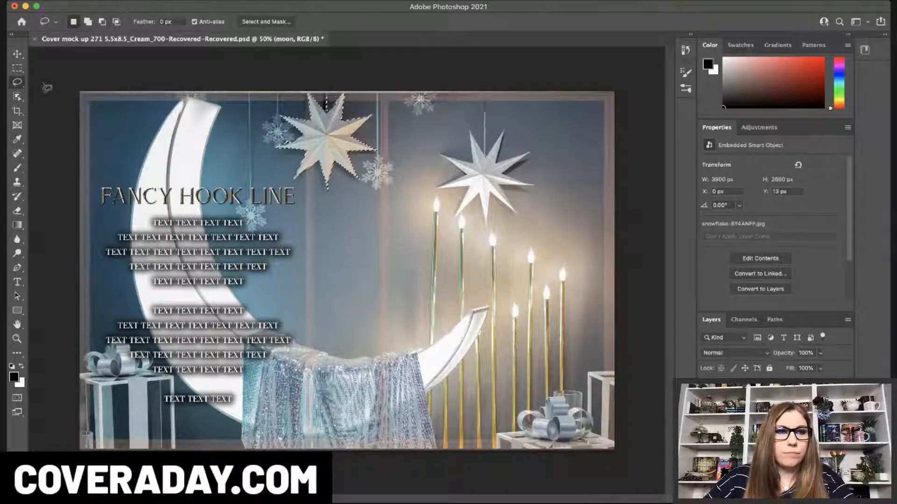
key(shift)
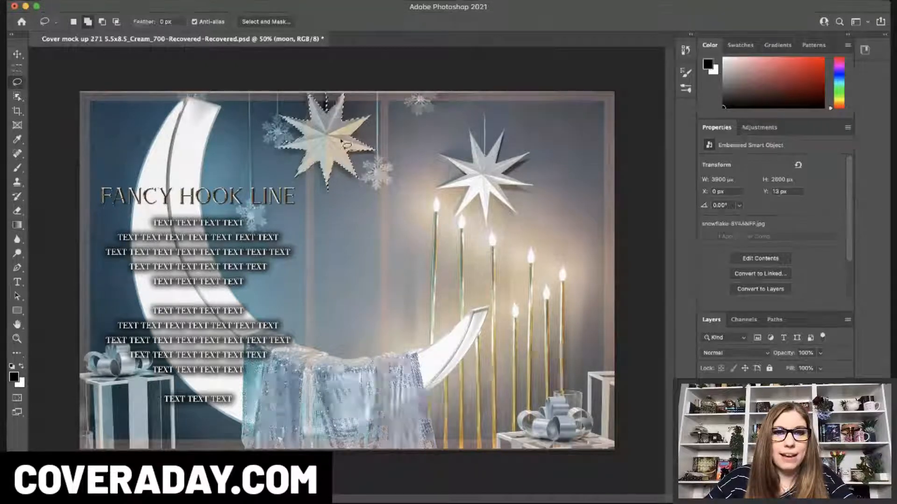
key(z)
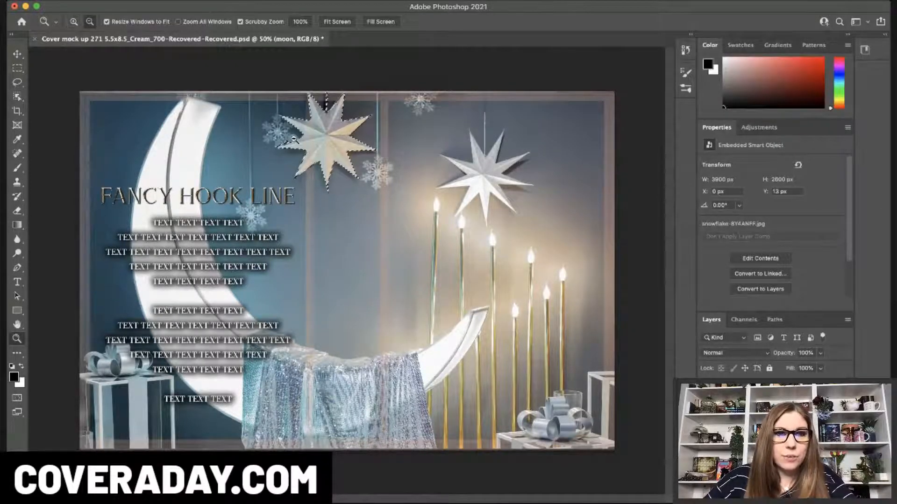
key(l)
key(alt)
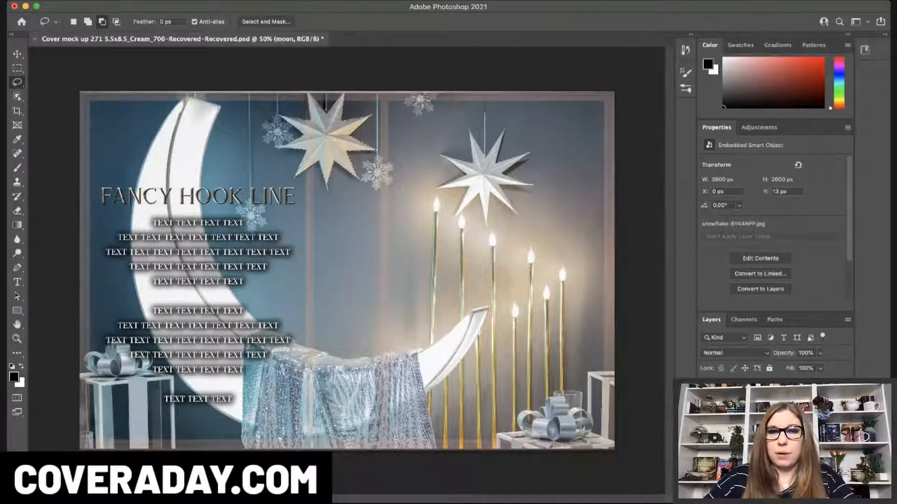
click(770, 489)
Clean the gold-tinted star's mask around its points and string with a 45 px brush and a smaller one for details
click(18, 168)
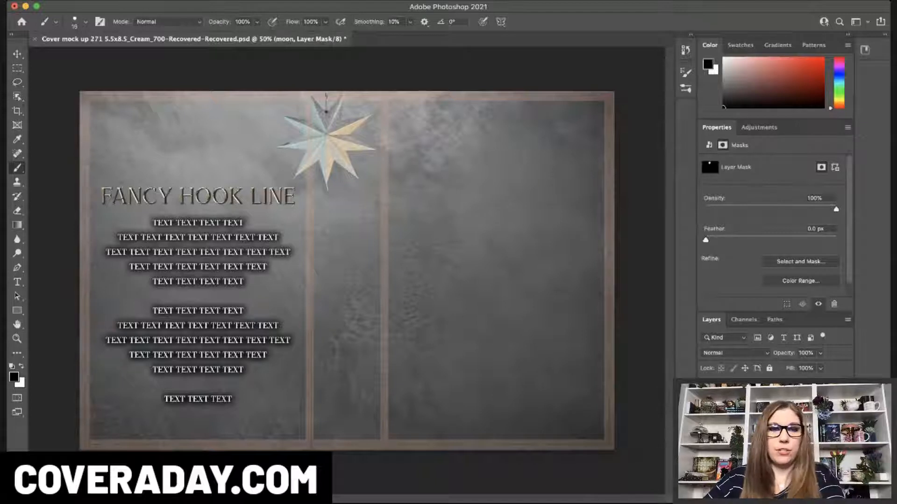
key(bracketright)
key(bracketright)
key(bracketright)
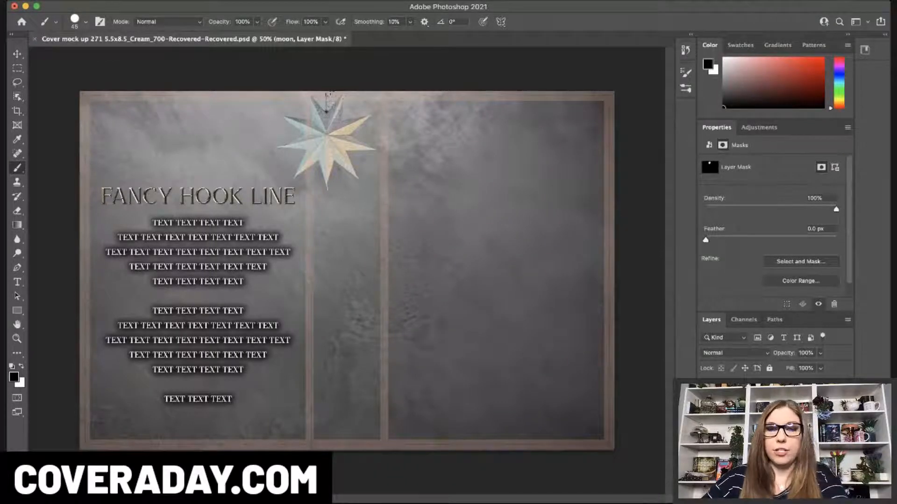
key(bracketleft)
key(bracketleft)
key(bracketleft)
key(bracketleft)
key(bracketleft)
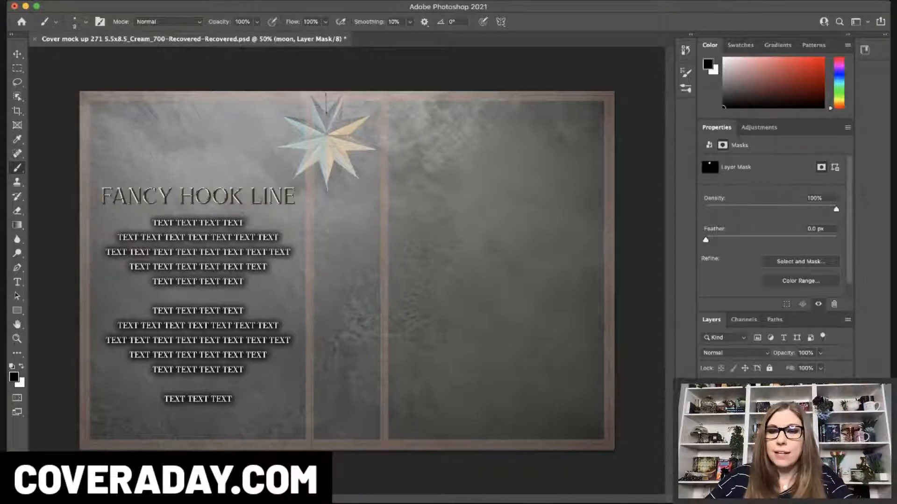
Show the moon and white star cutouts, scale all three cutouts together to 58.44%, and position them on the front cover
click(706, 413)
click(706, 432)
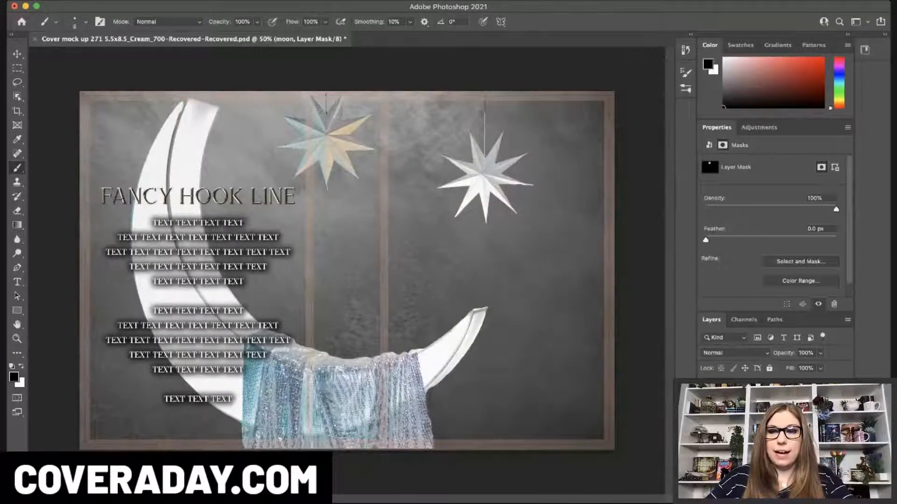
key(super+alt+a)
key(super+t)
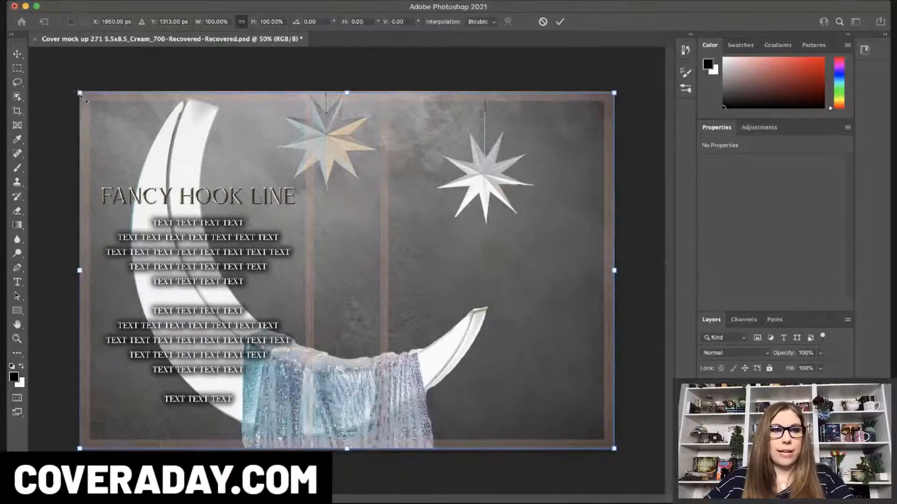
drag(78, 91, 235, 176)
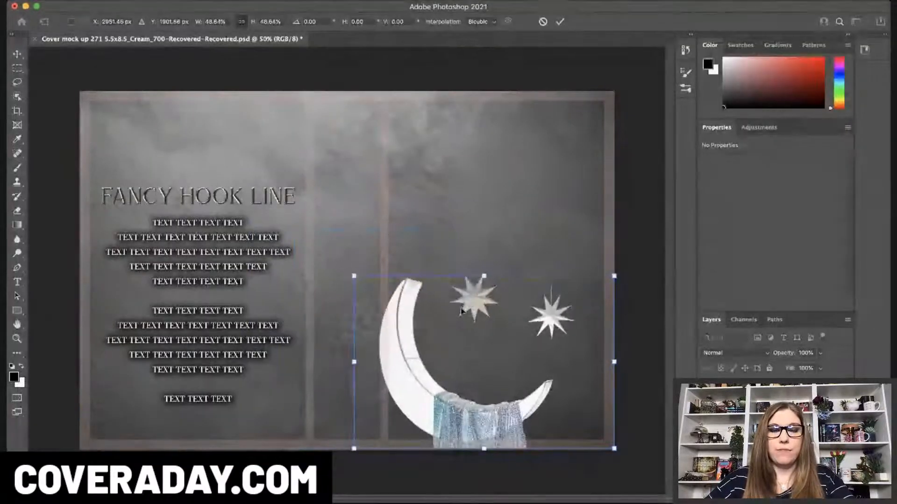
drag(461, 319, 477, 195)
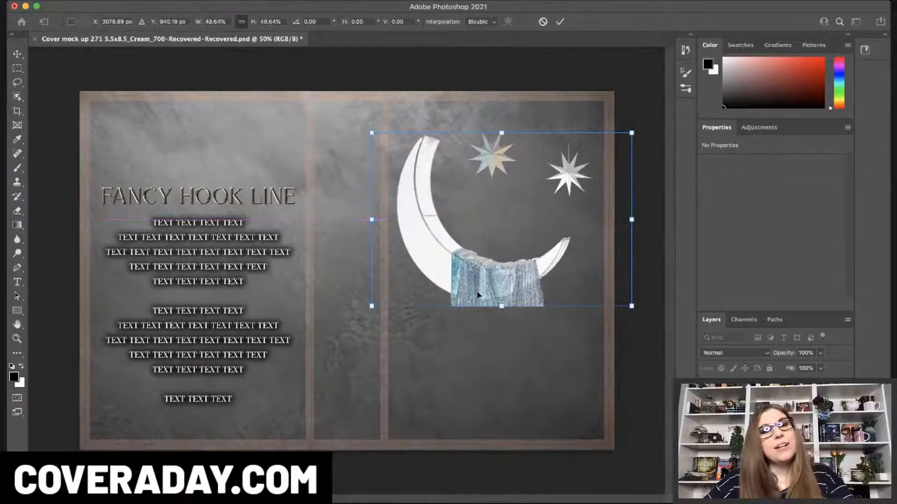
drag(501, 306, 504, 367)
drag(466, 306, 493, 282)
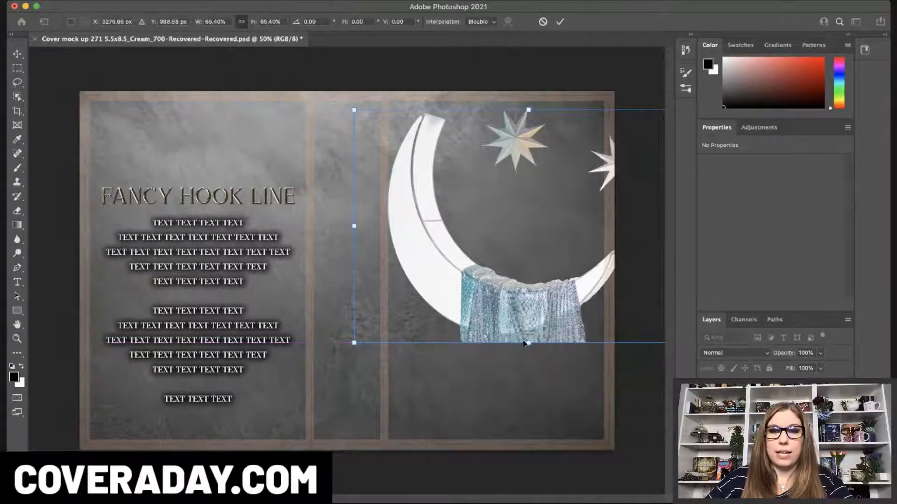
drag(528, 342, 513, 307)
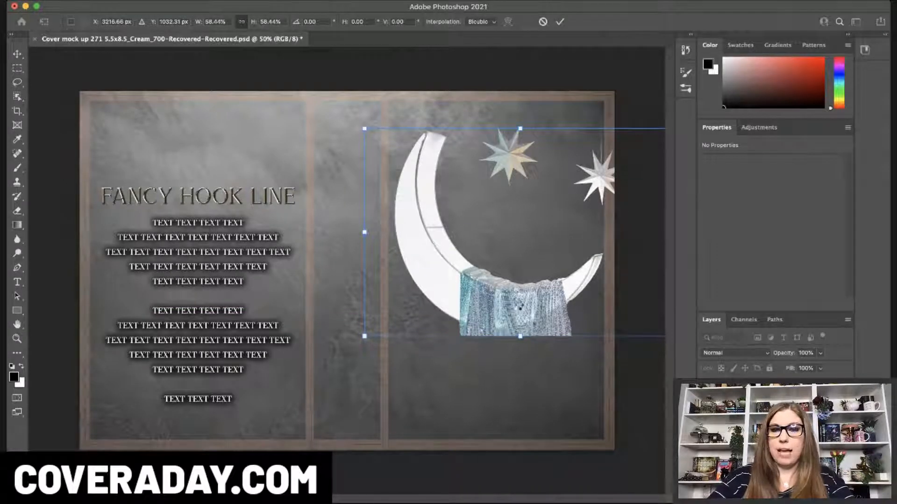
click(17, 53)
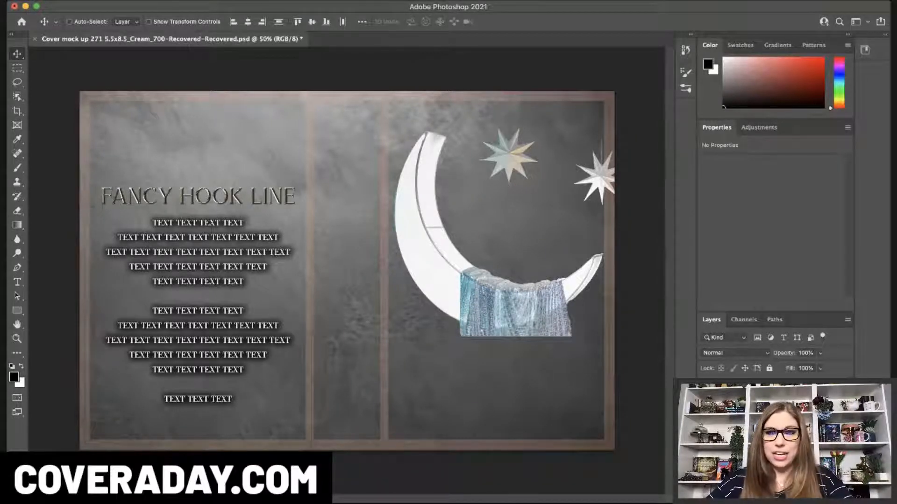
Move the white star inward so it hangs from the front cover's upper edge, above the moon's lower tip
click(766, 420)
click(17, 54)
drag(602, 163, 570, 130)
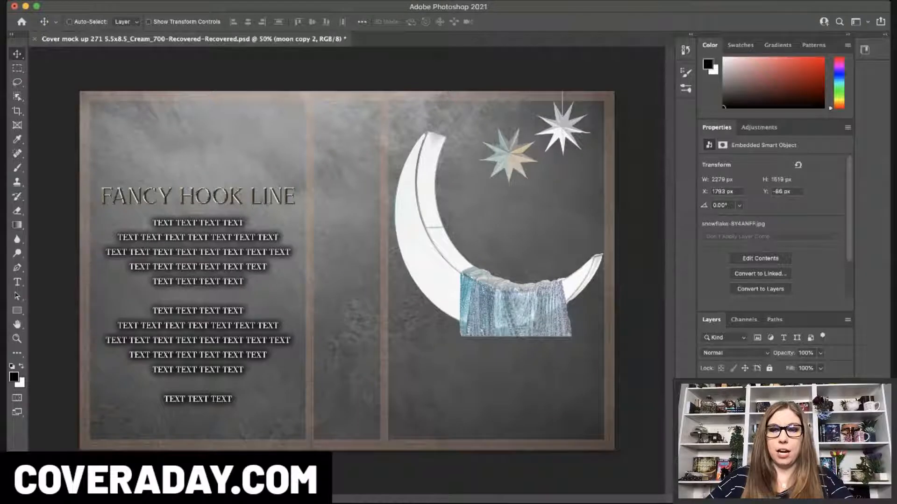
click(757, 434)
click(756, 415)
drag(508, 150, 498, 145)
key(super+z)
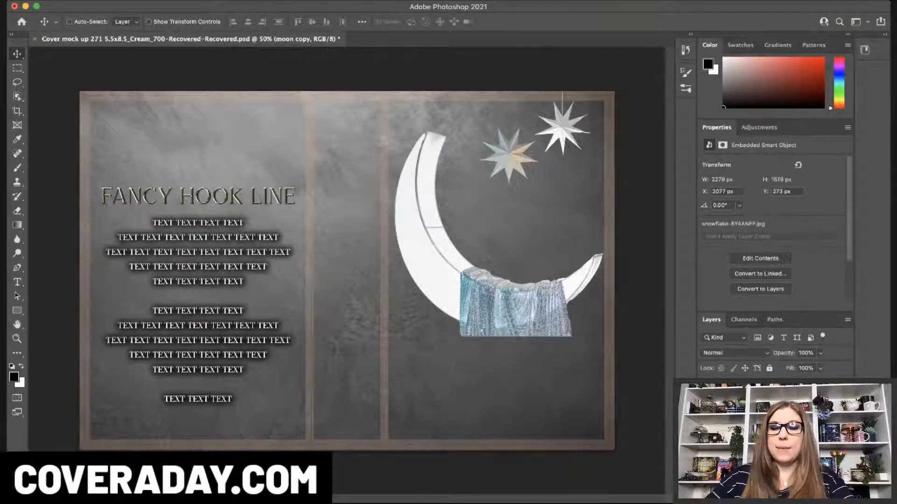
Rename the gold-tinted star's layer "star dark" and move the star up and slightly left, beside the white star
click(756, 434)
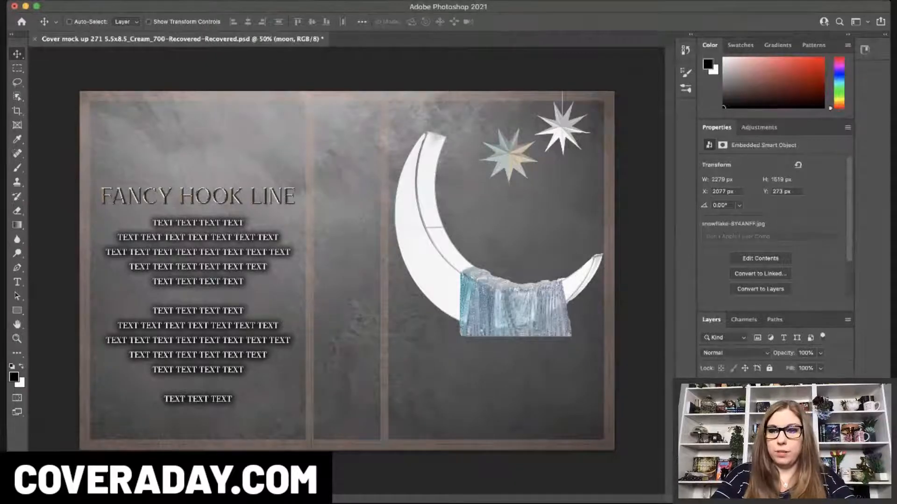
click(757, 453)
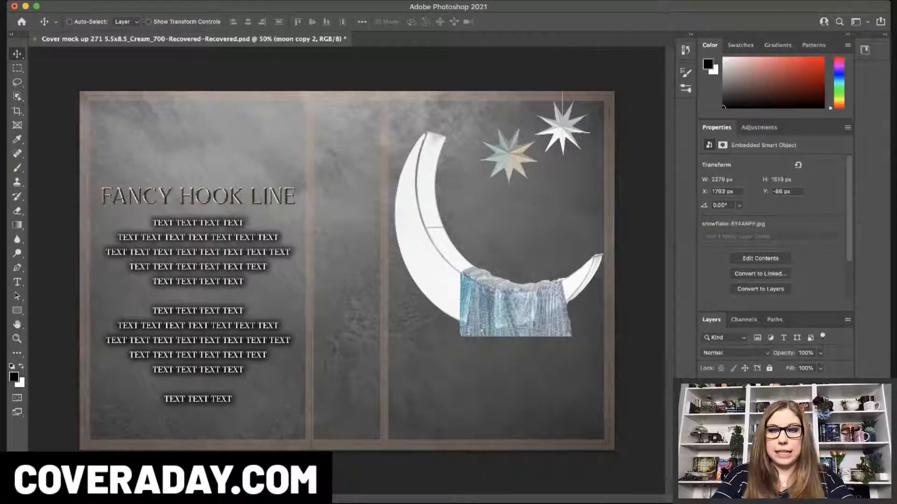
click(757, 435)
click(757, 453)
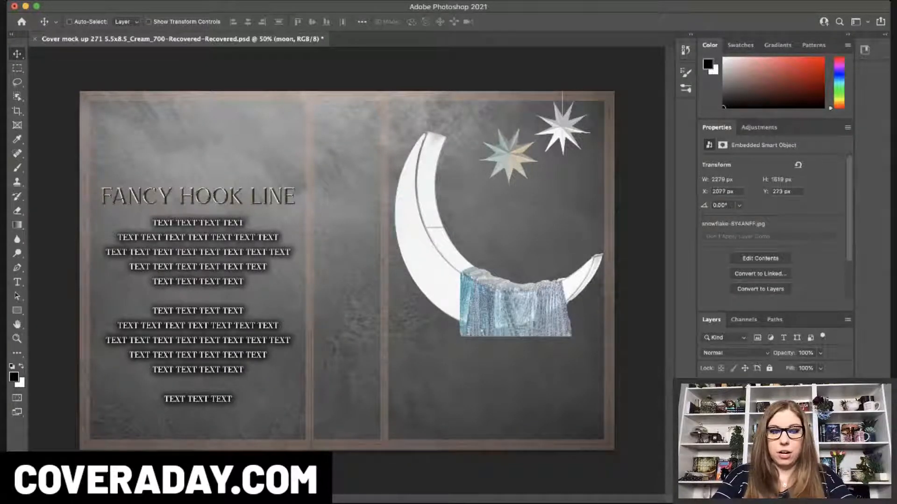
click(757, 453)
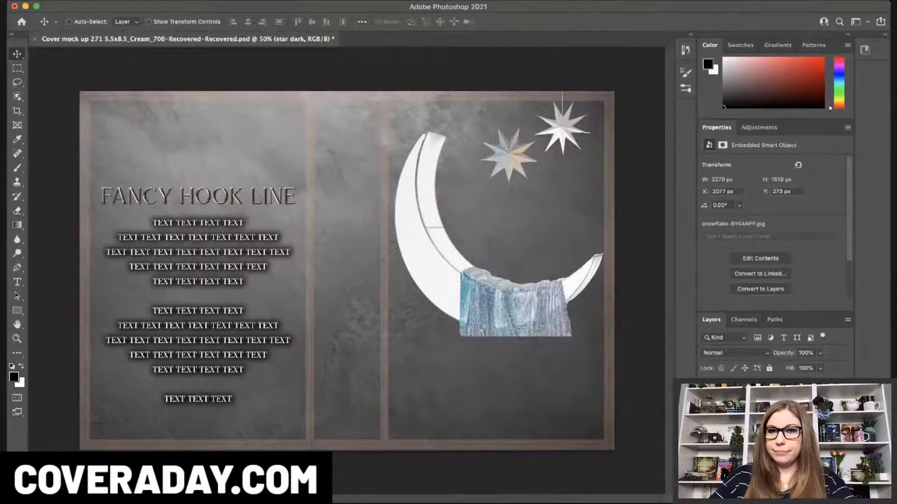
drag(506, 157, 497, 143)
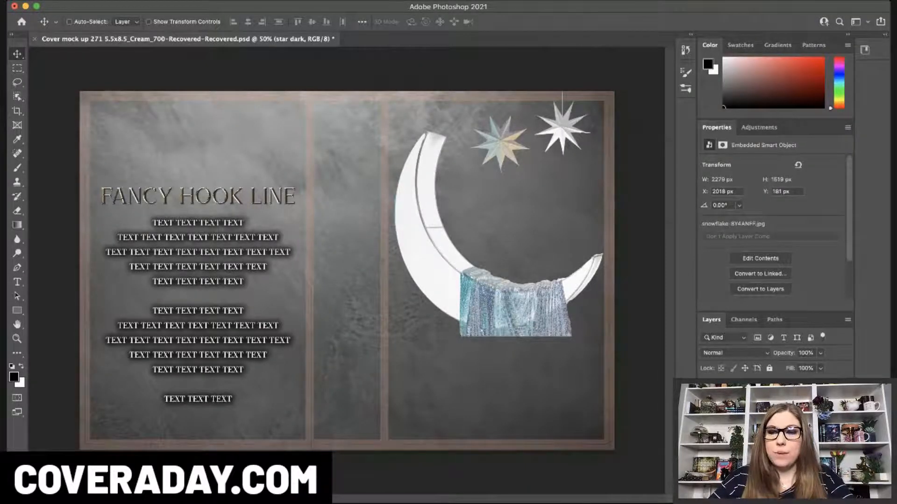
Show the woman's layer and shift her slightly right in front of the crescent moon
click(756, 421)
click(706, 421)
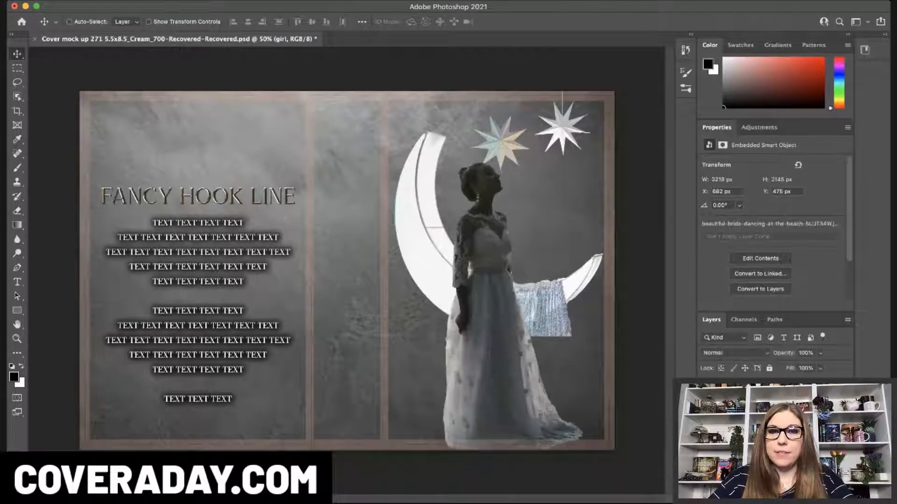
mouse_move(487, 276)
mouse_down()
mouse_move(511, 279)
mouse_move(454, 276)
mouse_move(522, 271)
mouse_move(492, 273)
mouse_up()
Duplicate the woman's layer, flip the copy horizontally, and place it in front of the draped part of the moon
key(super+j)
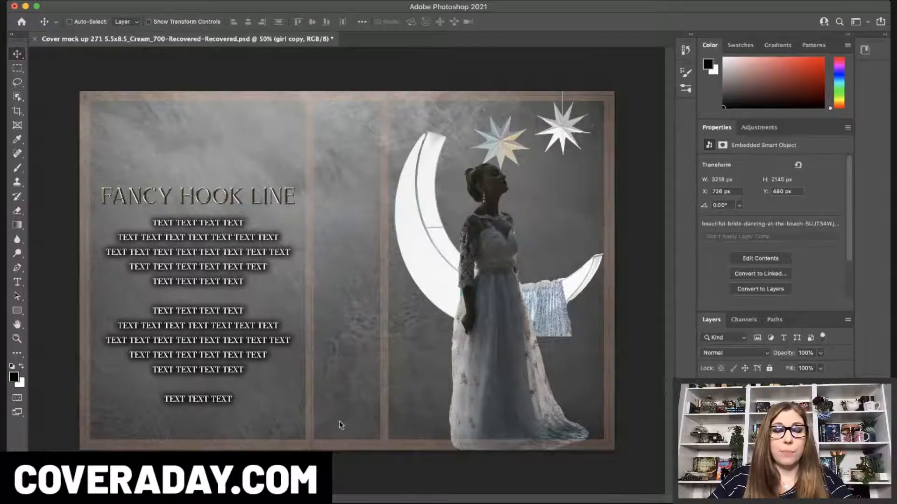
key(super+shift+h)
drag(319, 254, 537, 254)
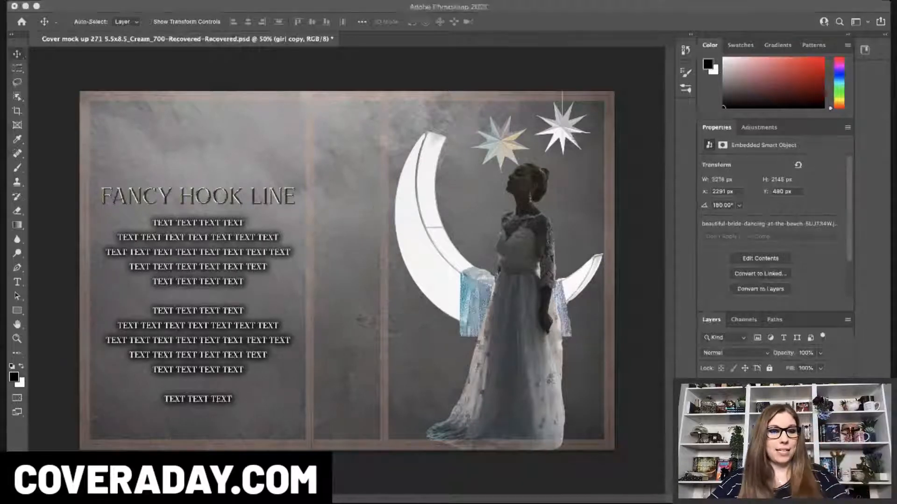
click(369, 472)
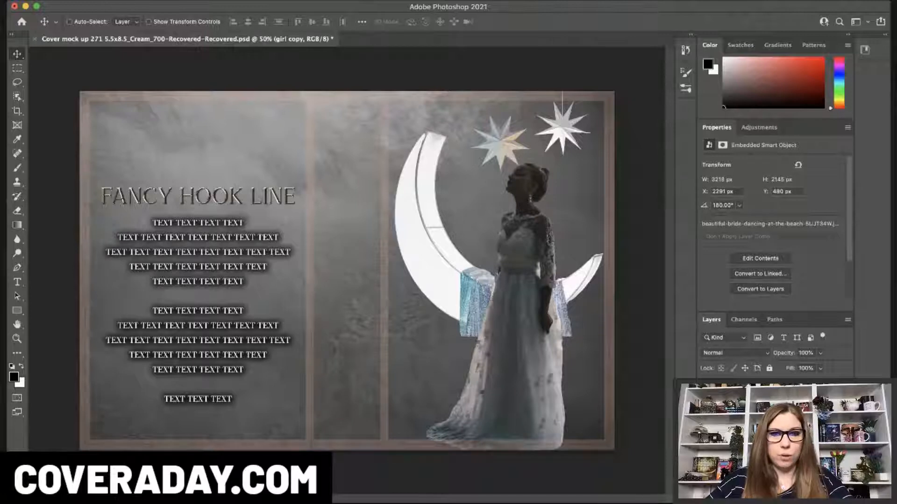
Compare the dark blue and light blue textures as backgrounds behind the woman and moon
click(706, 439)
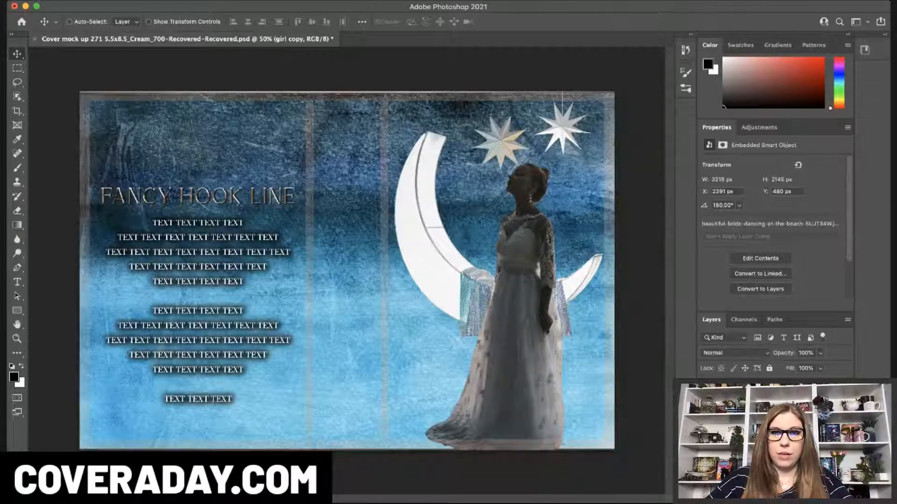
click(706, 439)
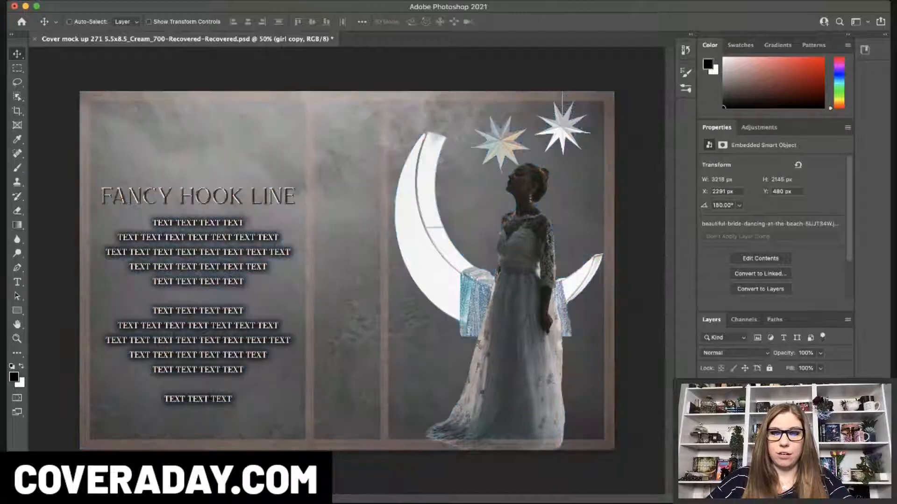
click(707, 439)
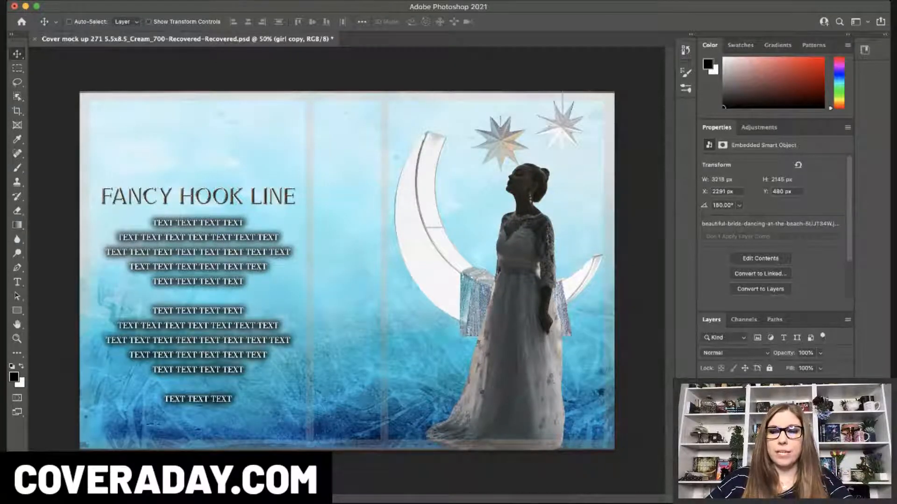
Flip background texture 12 vertically, shift it upward, and enlarge it to 4046 px wide to cover the whole wrap
click(756, 439)
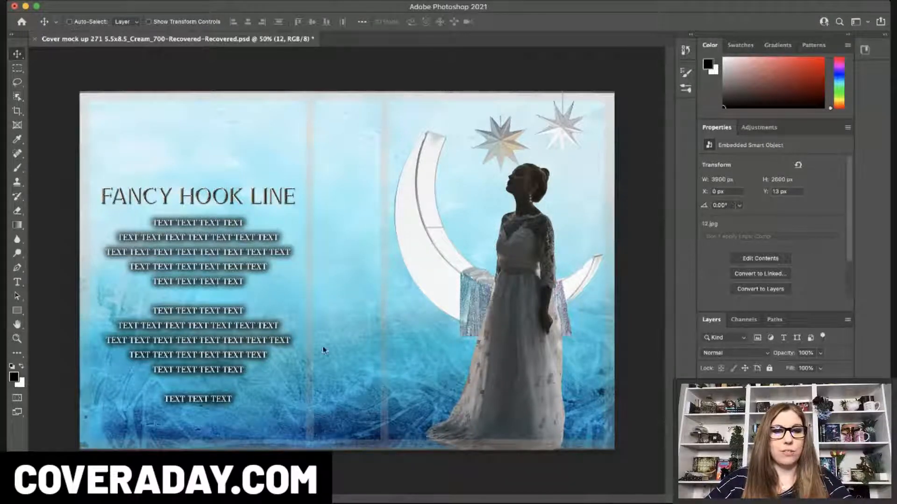
click(340, 446)
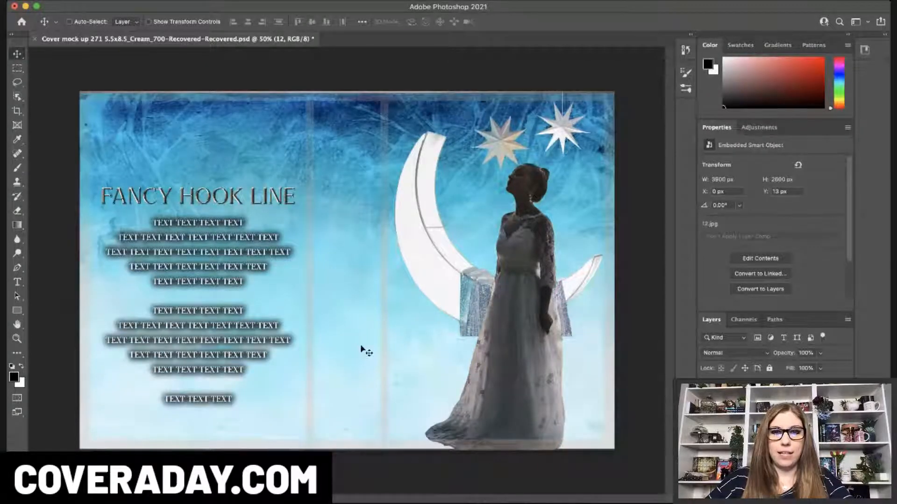
drag(360, 348, 361, 357)
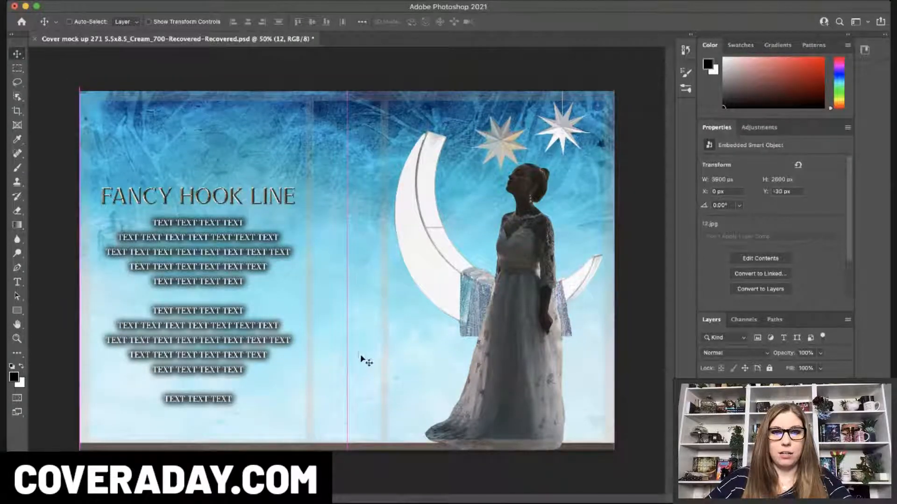
key(ctrl+t)
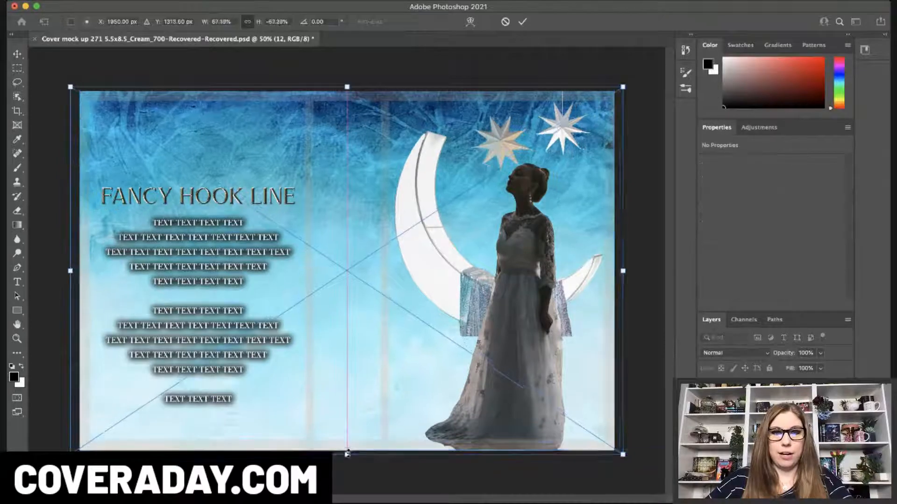
key(Return)
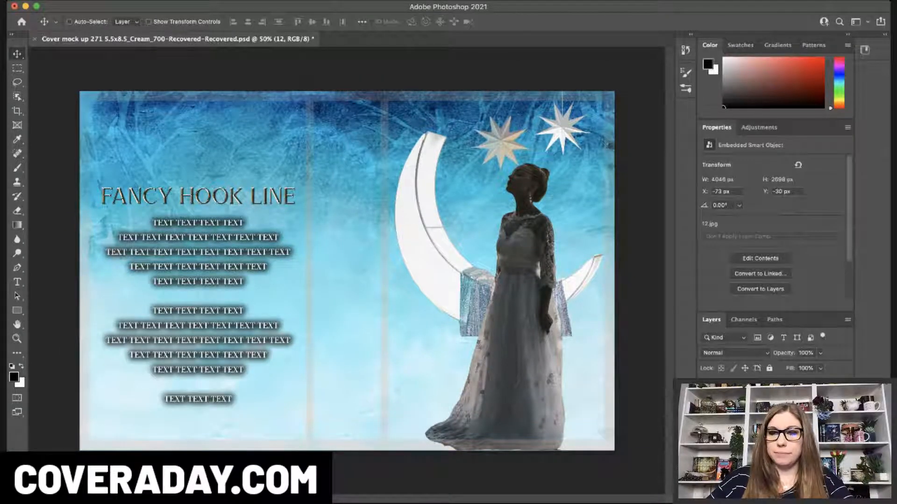
Switch the background from texture 12 to the pale blue texture 3 and select that layer
key(super+comma)
key(super+comma)
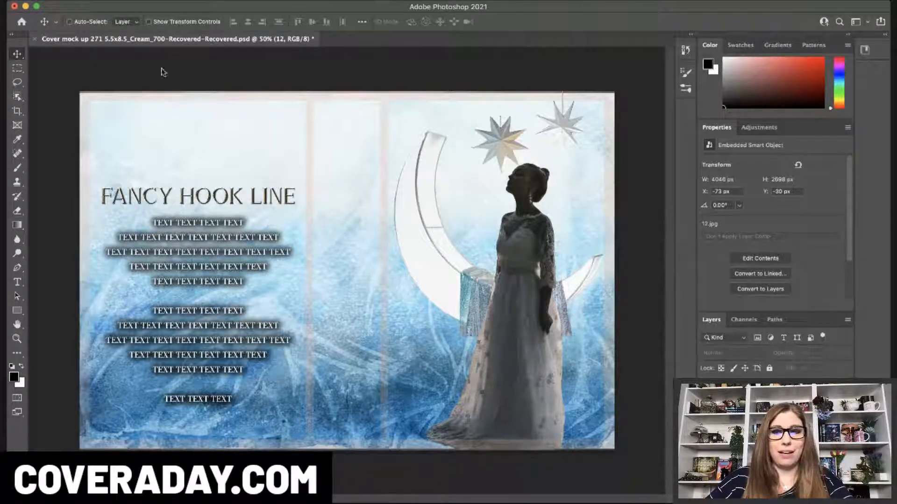
click(766, 429)
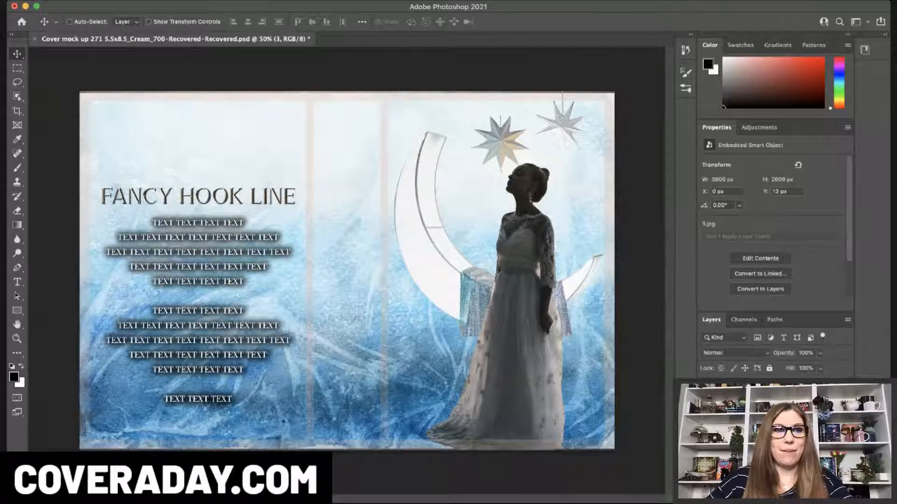
Try texture 3 flipped vertically, undo the flip, and preview the other blue and grey textures as backgrounds
click(321, 444)
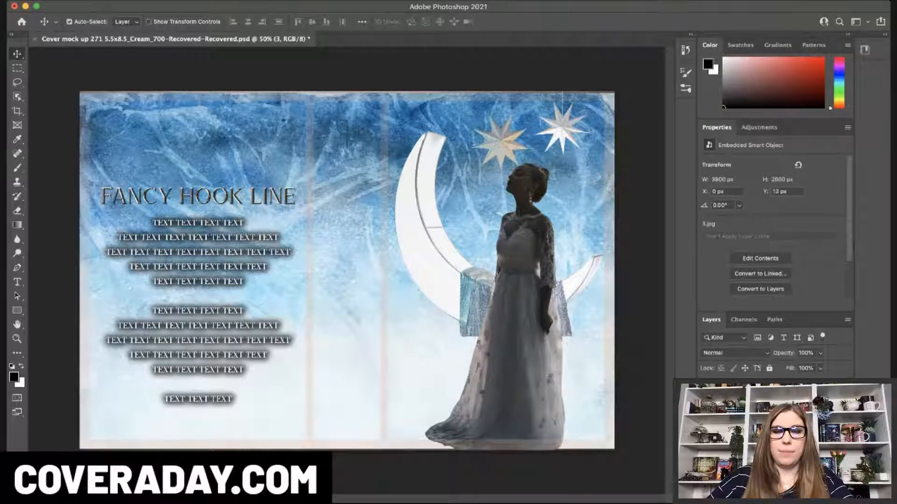
key(super+z)
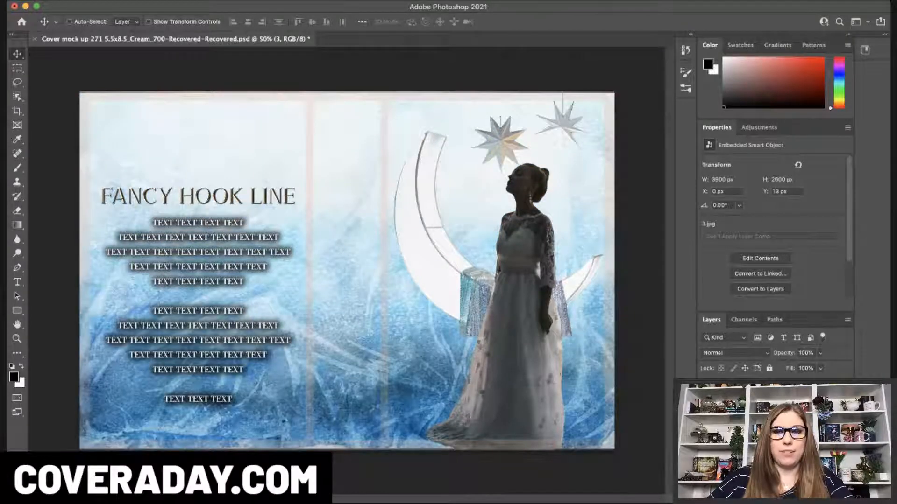
click(706, 420)
click(706, 437)
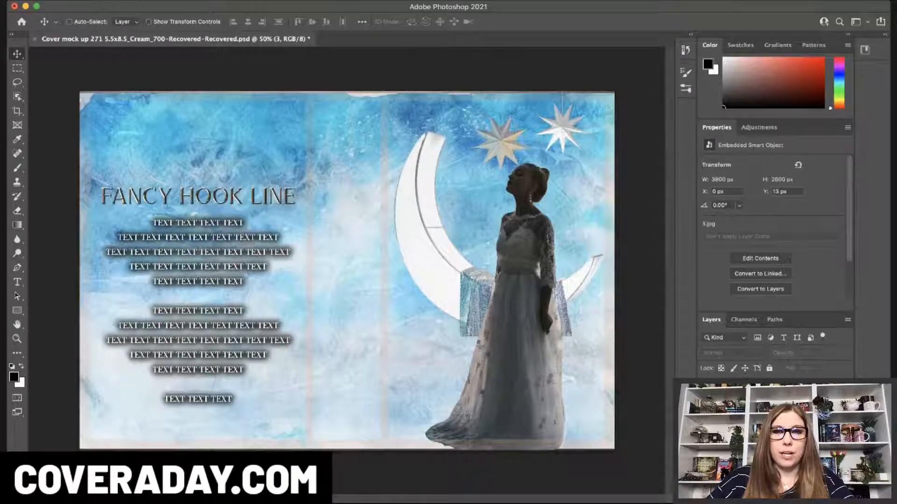
click(706, 437)
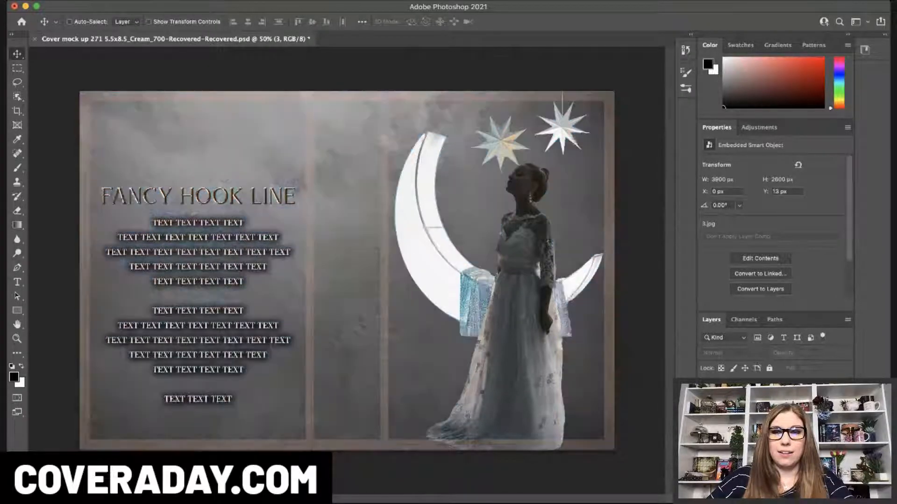
click(706, 453)
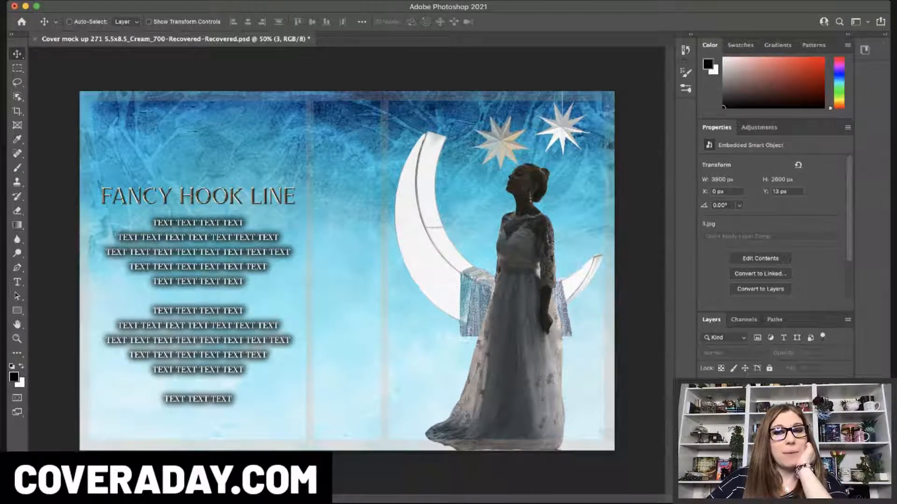
Compare the pale blue and grey textures against texture 12, settle on texture 12 as the background, and select its layer
key(super+comma)
click(706, 421)
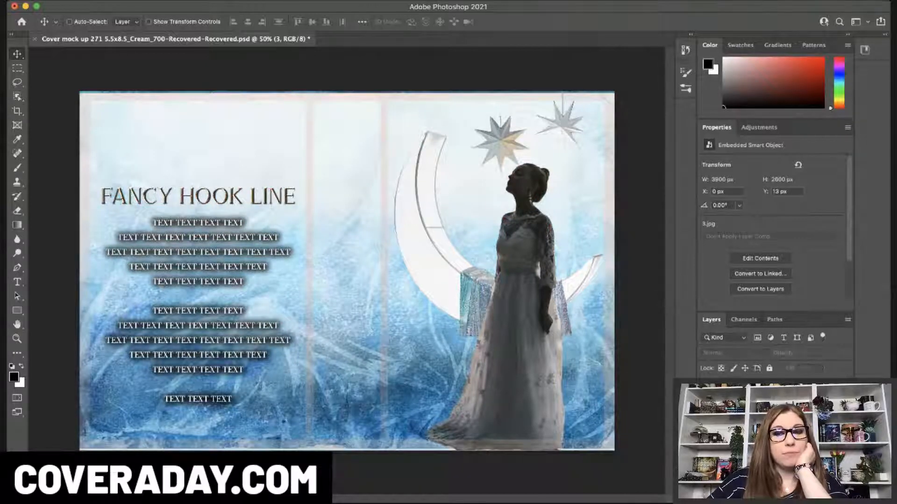
click(706, 436)
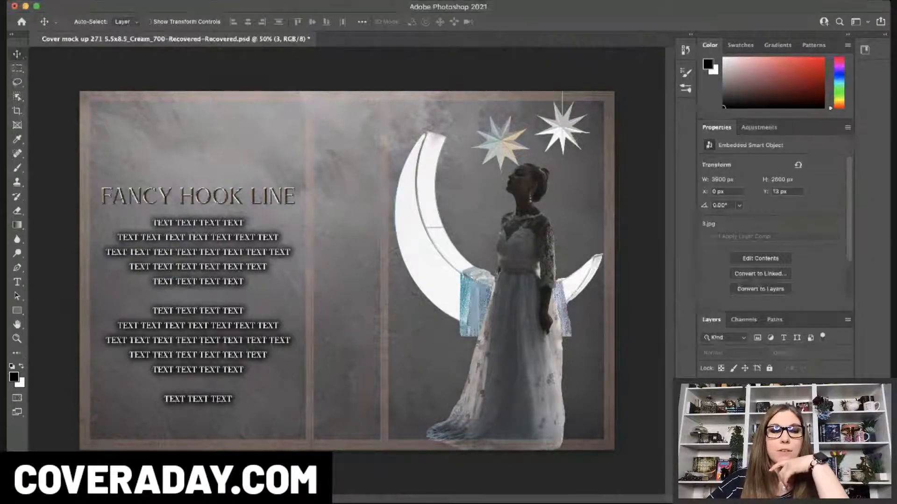
click(706, 437)
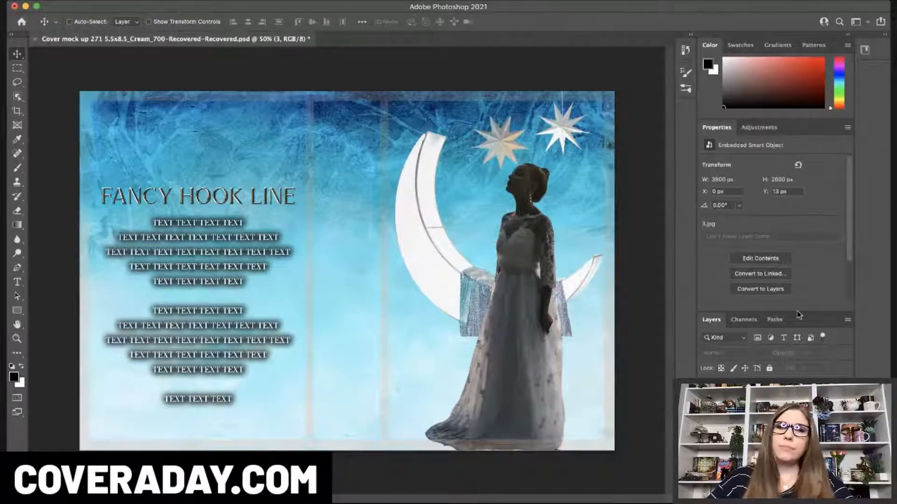
click(766, 425)
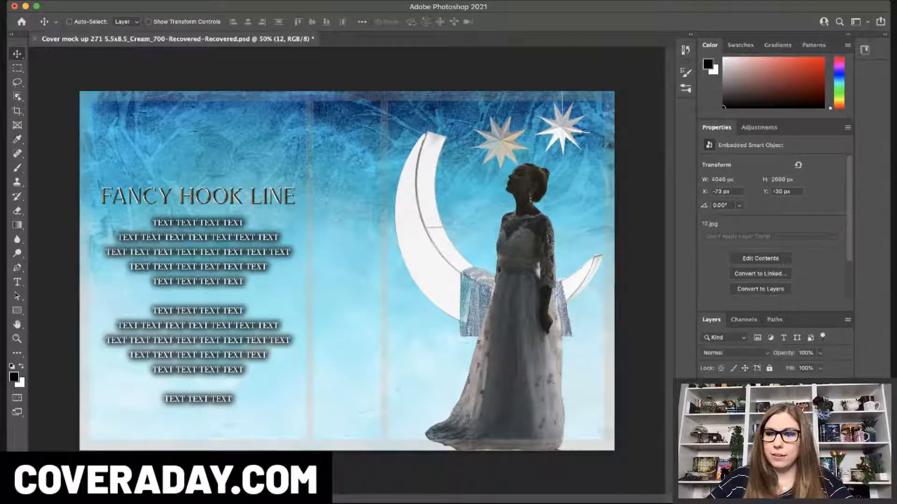
Add a Brightness/Contrast adjustment above texture 12 with brightness about -96 and contrast 100, plus a Hue/Saturation adjustment with saturation about -66
click(805, 247)
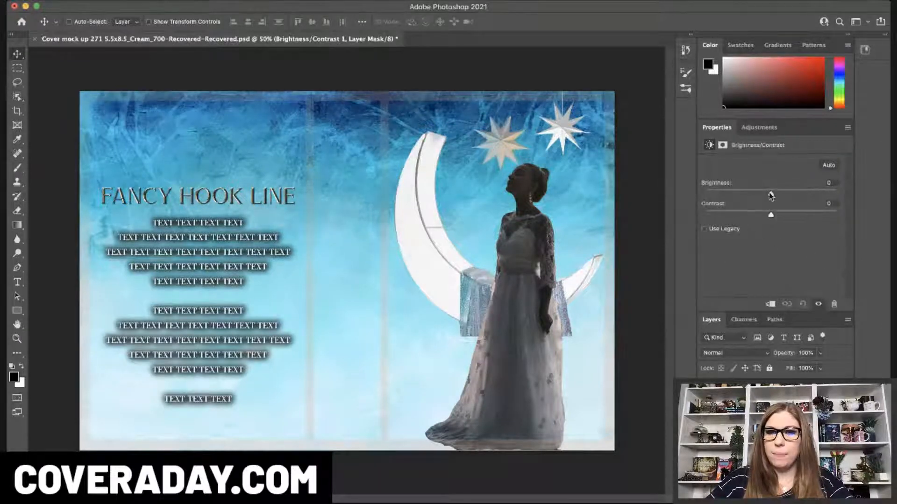
drag(770, 195, 729, 194)
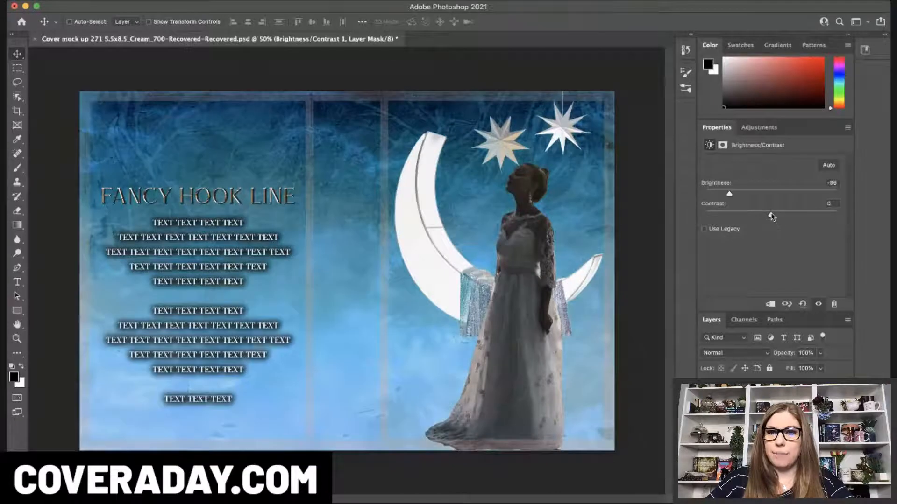
drag(771, 214, 839, 226)
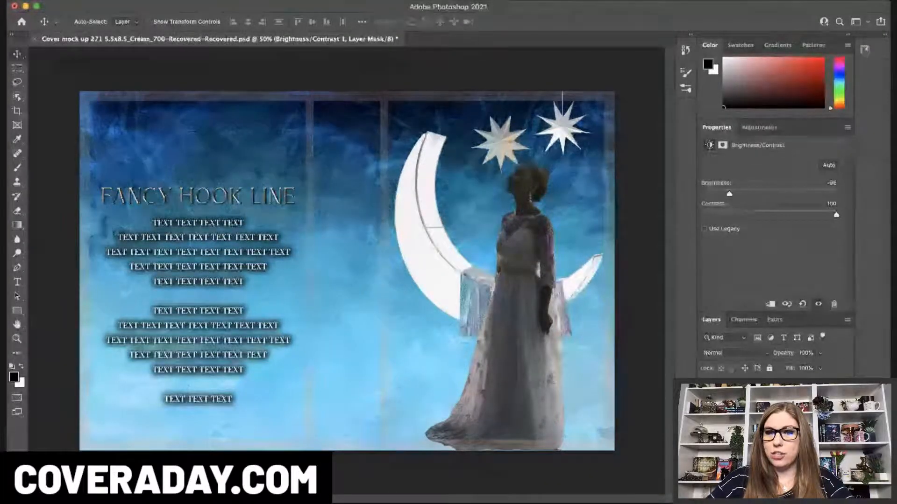
click(770, 364)
drag(770, 226, 730, 224)
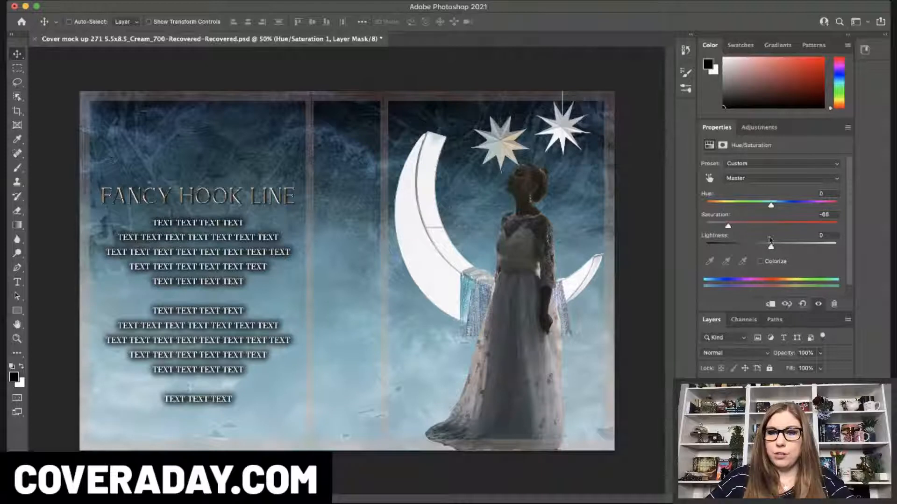
Paint the Hue/Saturation mask around the woman and moon with a black brush of size 1000 at 37% opacity to restore the blue
click(753, 411)
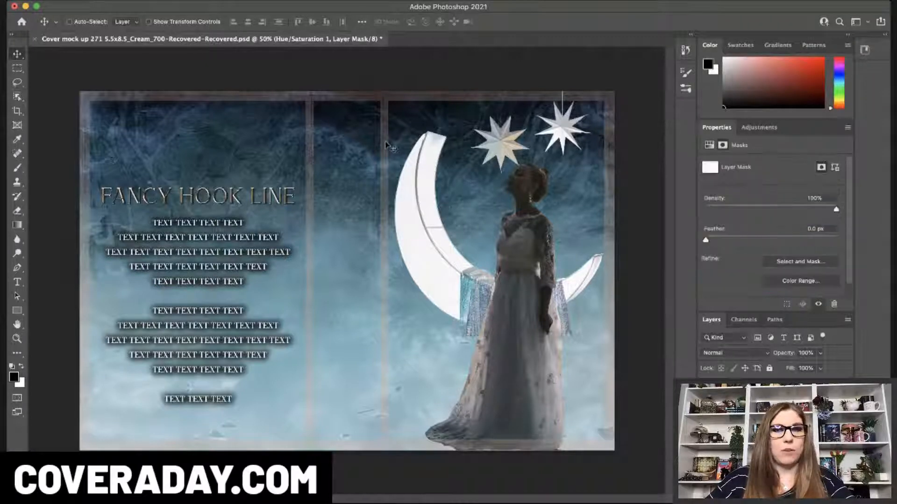
key(b)
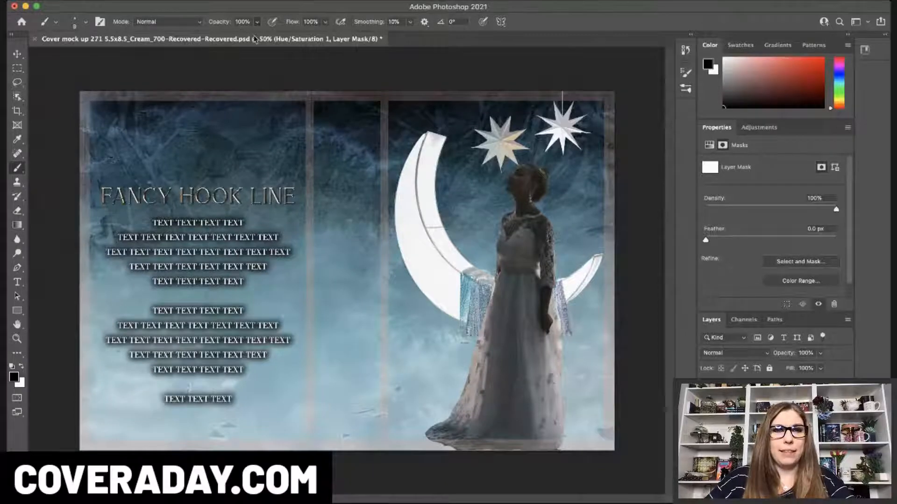
key(3)
key(8)
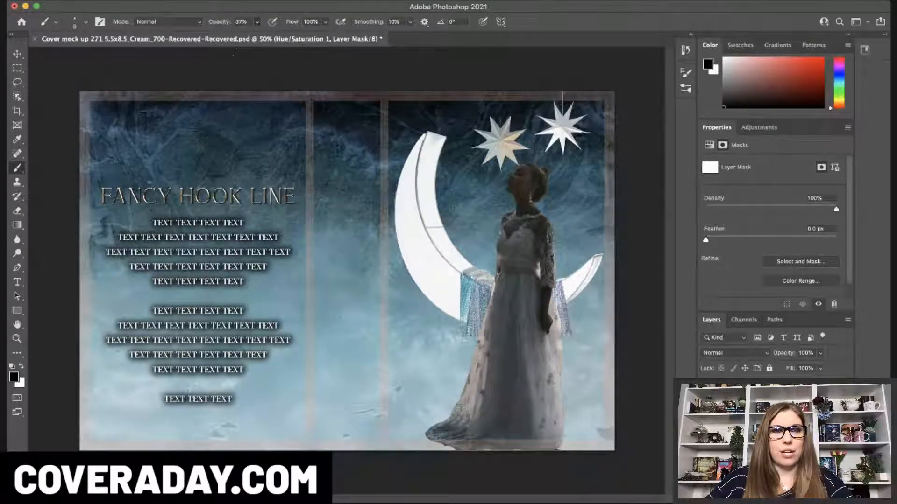
key(bracketright)
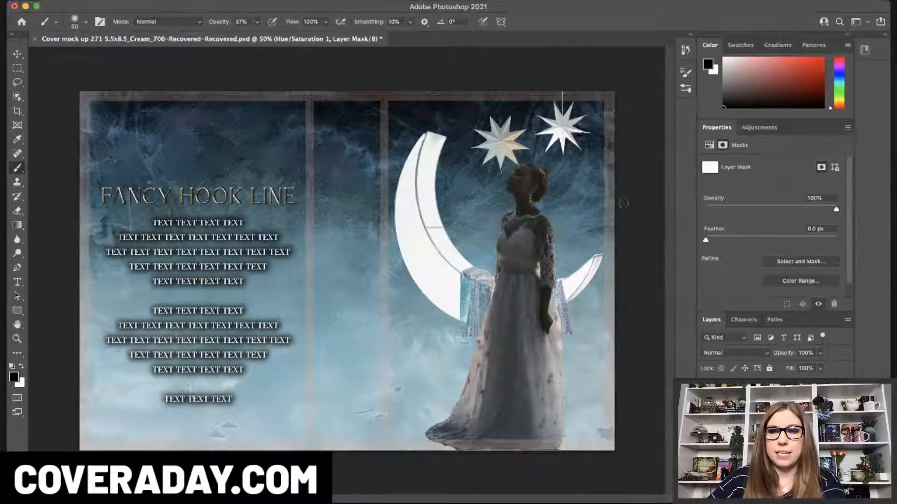
key(bracketright)
key(bracketright)
key(bracketright)
key(bracketright)
key(bracketright)
key(bracketright)
key(bracketright)
key(bracketright)
key(bracketright)
key(bracketright)
key(bracketright)
key(bracketright)
key(bracketright)
key(bracketright)
key(bracketright)
key(bracketright)
key(bracketright)
key(bracketright)
key(bracketright)
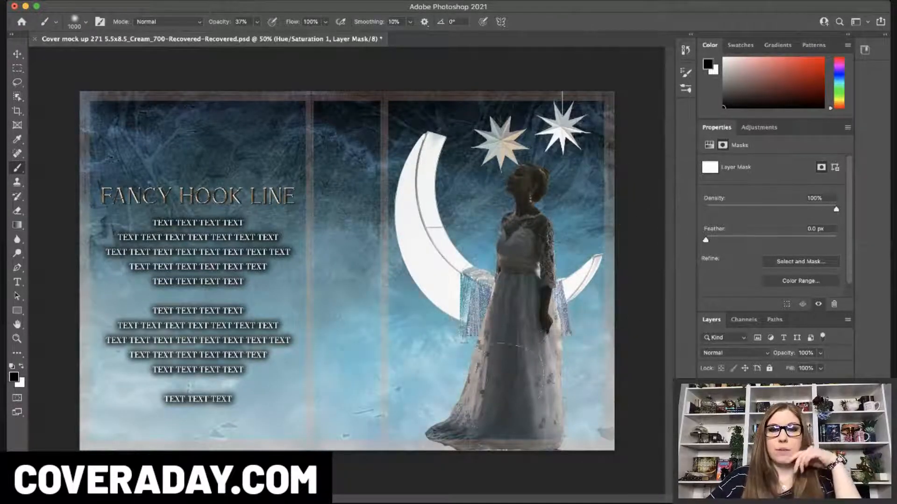
mouse_move(560, 262)
mouse_down()
mouse_move(424, 400)
mouse_move(432, 385)
mouse_up()
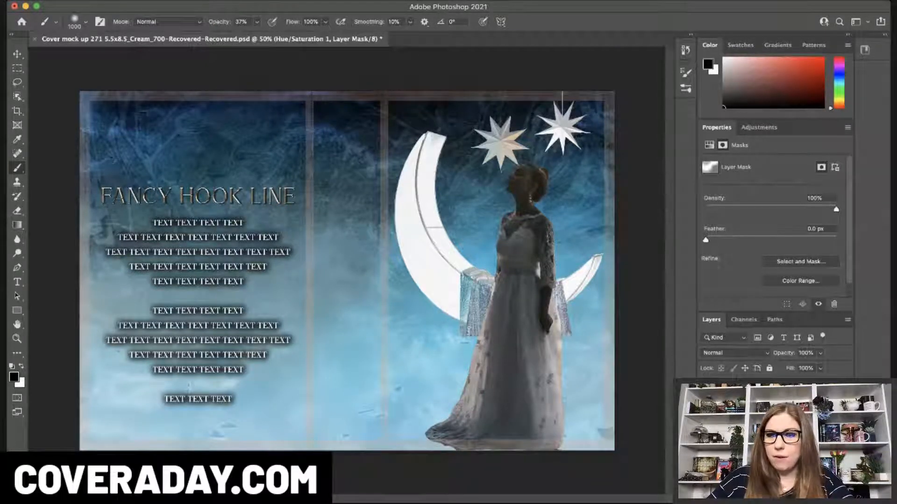
Add a clipped Brightness/Contrast adjustment to the girl copy layer with brightness 40 and contrast 24
click(766, 421)
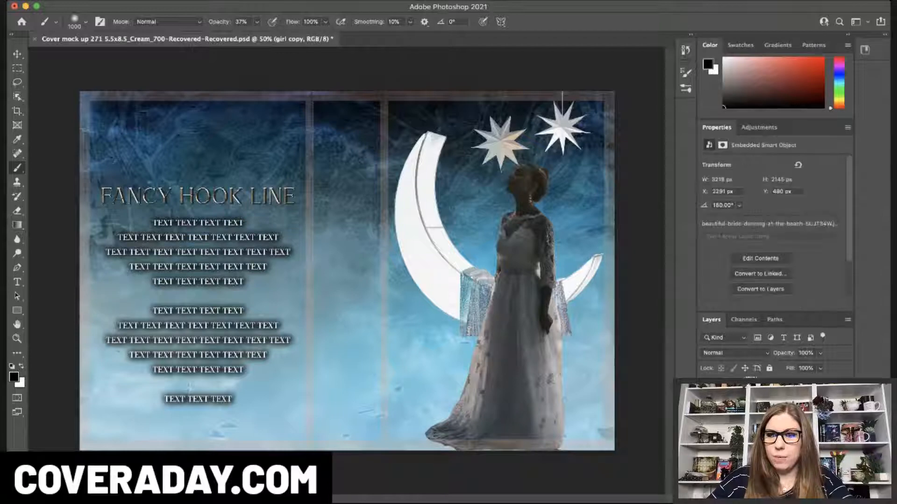
click(771, 416)
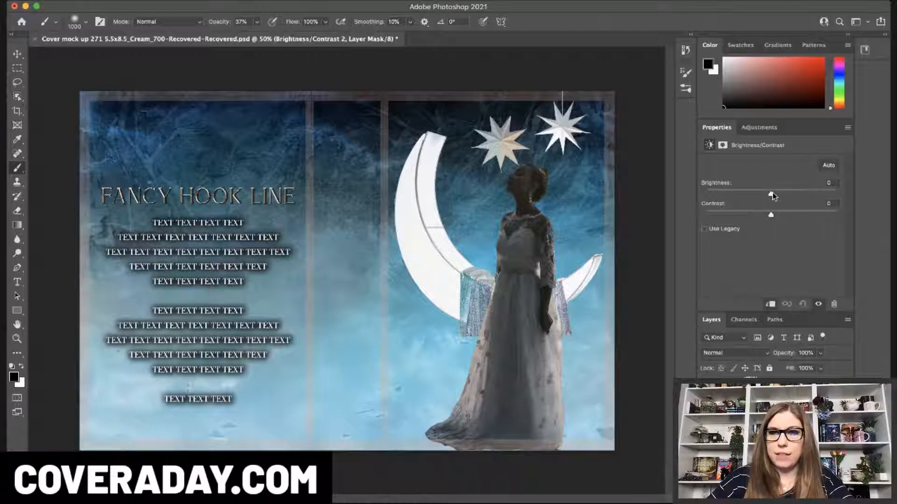
drag(771, 196, 788, 217)
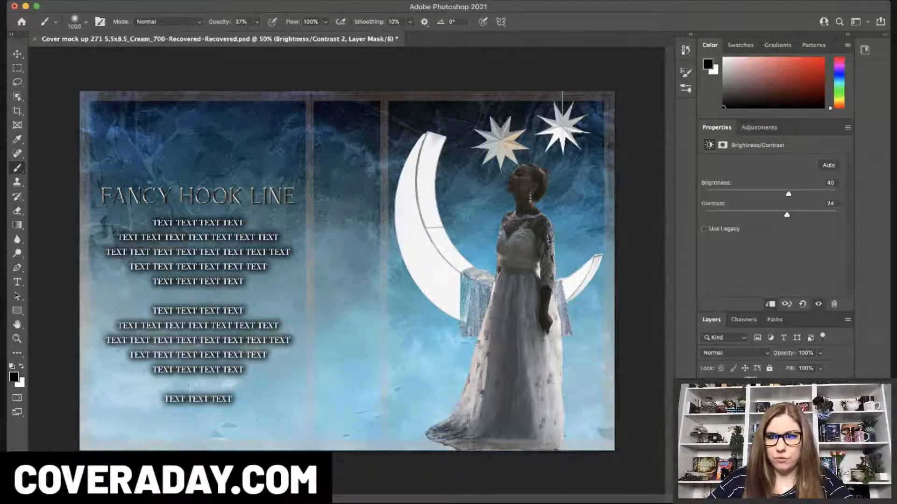
Move the girl copy layer straight down to about Y 628 px so the dress hem runs off the cover
click(770, 420)
click(19, 55)
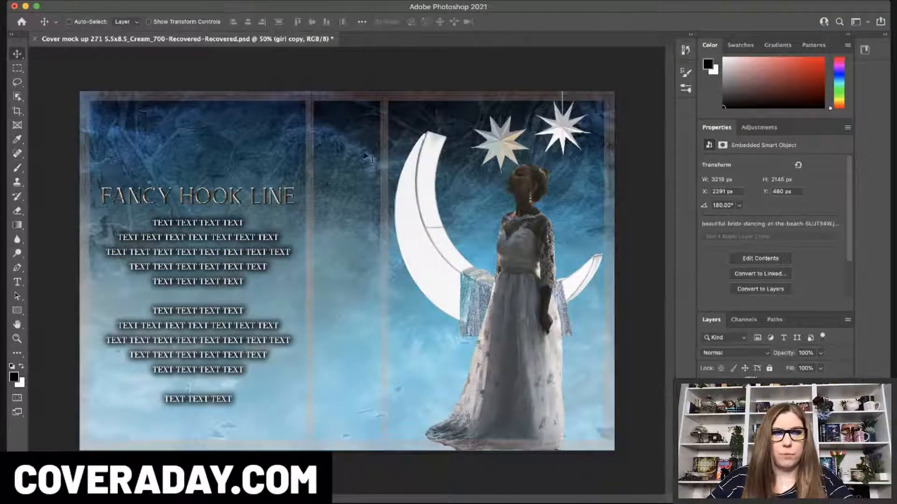
drag(513, 251, 514, 271)
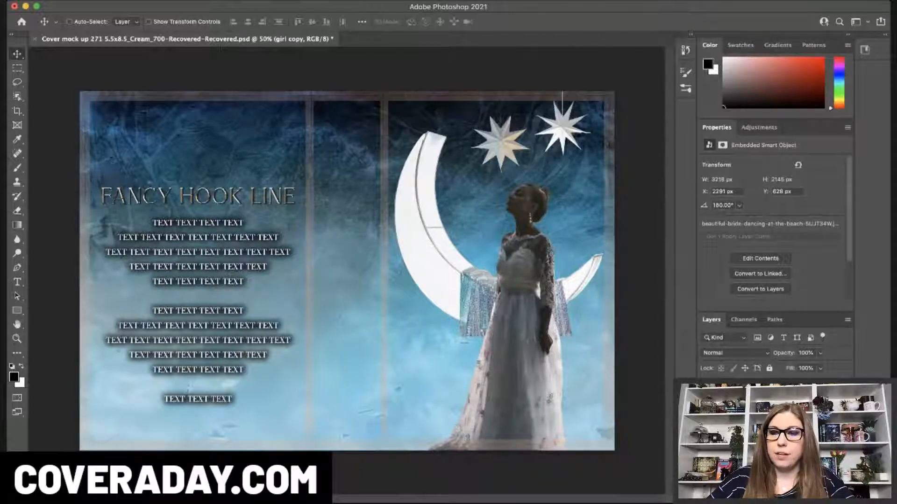
Draw a thin rectangle about 6 px wide and 402 px tall from the moon's upper tip past the cover's top edge, filled light grey
click(17, 311)
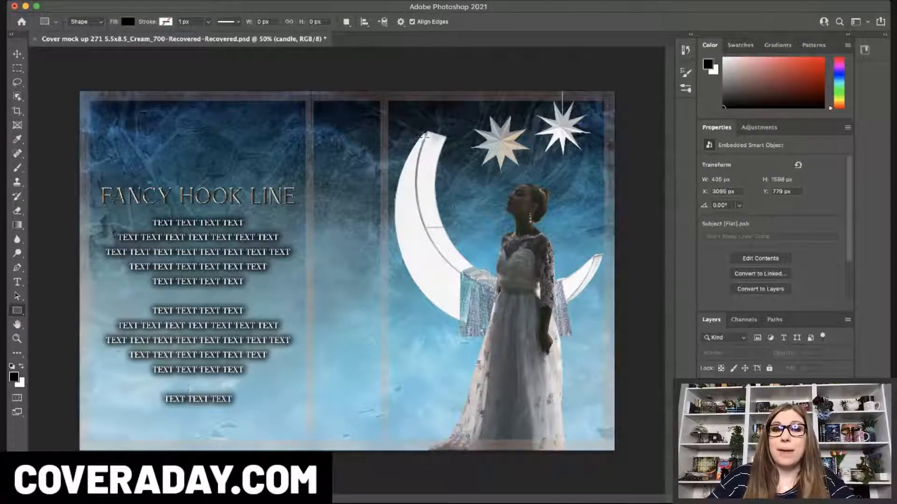
key(z)
key(x)
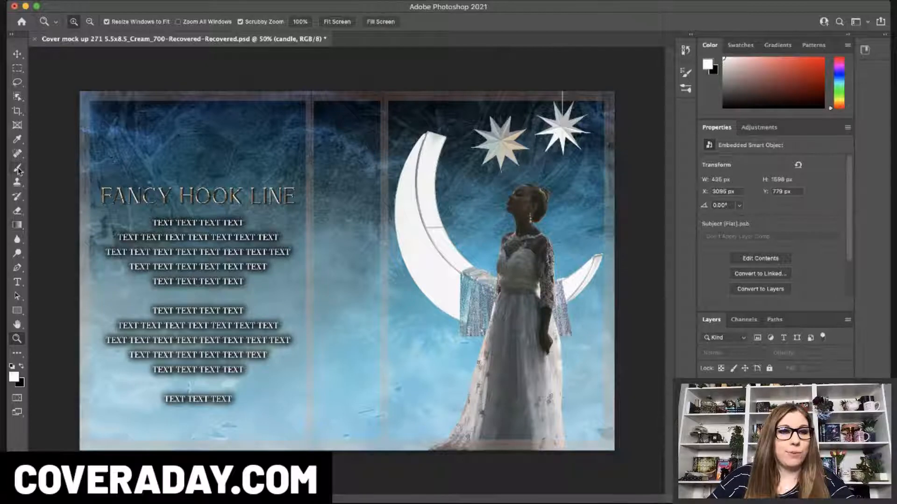
click(17, 311)
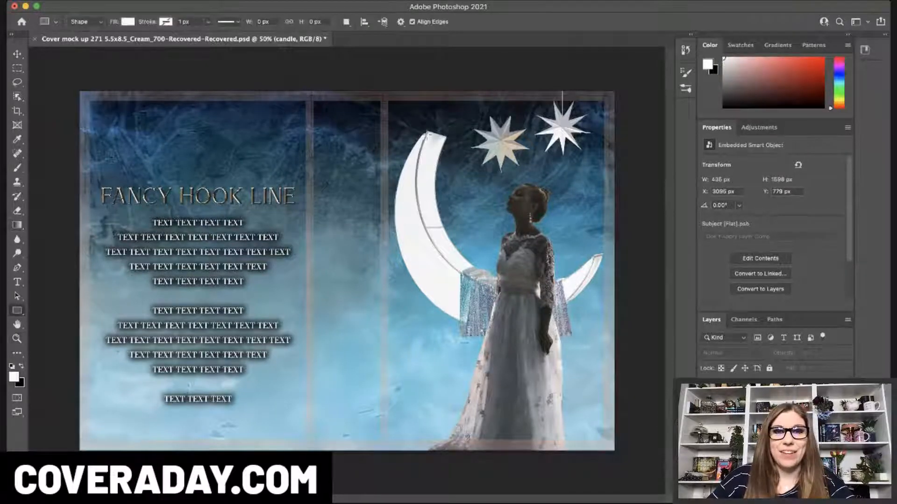
drag(425, 141, 425, 85)
click(17, 54)
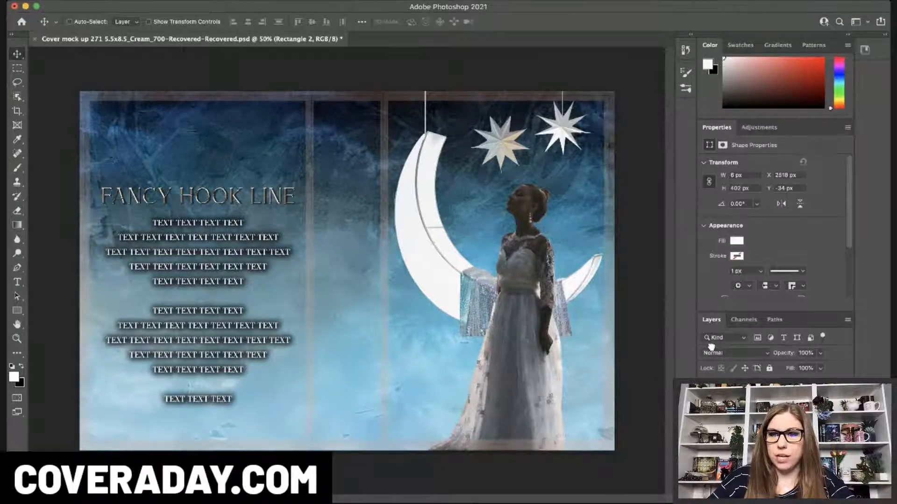
click(781, 362)
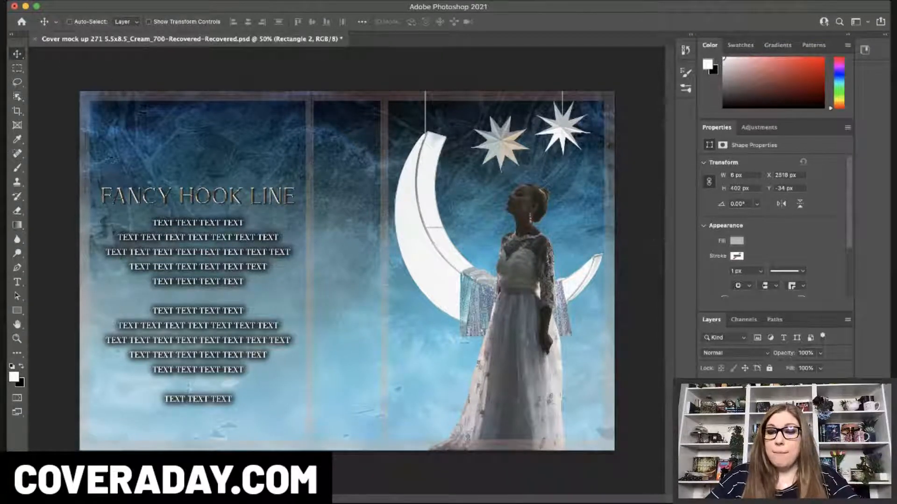
Duplicate the string slightly to the left, then move the original above the moon's right tip and stretch it to about 1318 px tall
key(super+j)
mouse_move(423, 114)
mouse_down()
mouse_move(442, 117)
mouse_move(416, 112)
mouse_up()
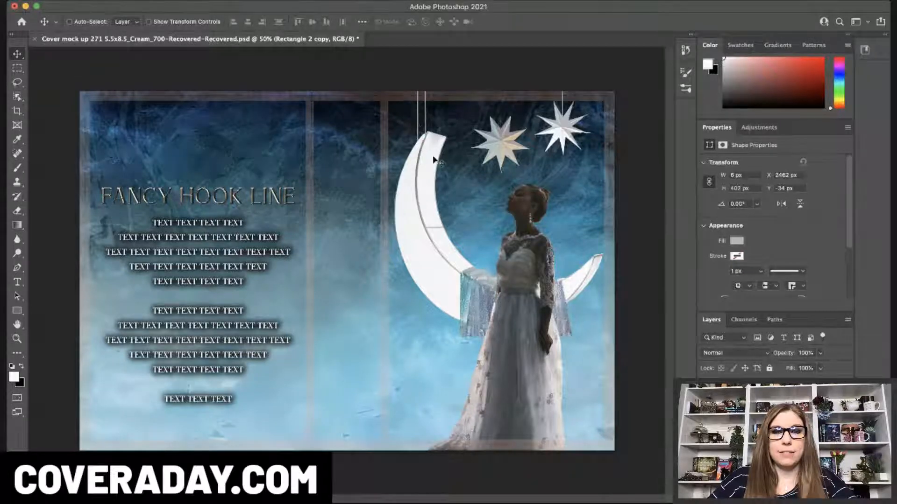
key(cmd+z)
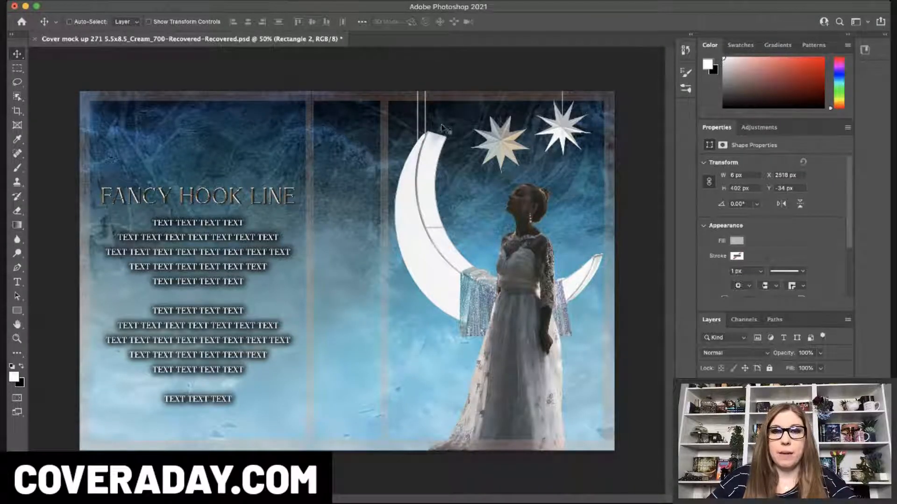
drag(470, 129, 595, 124)
key(super+t)
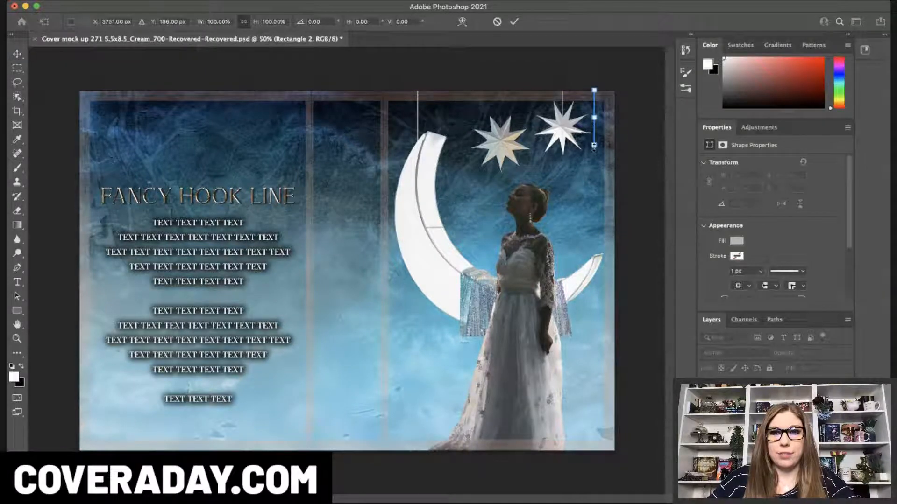
drag(594, 146, 592, 274)
key(Return)
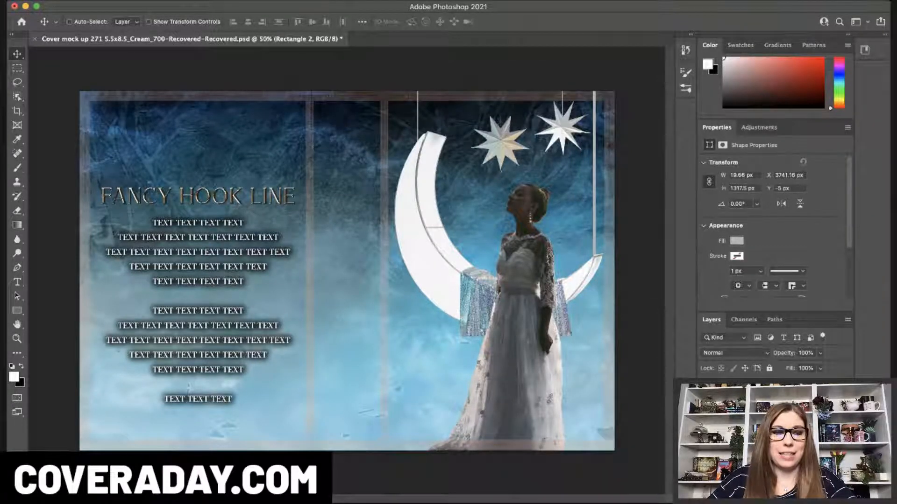
Narrow the string above the moon's right tip to 4 px wide, keeping its full height
key(super+equal)
key(super+equal)
key(super+equal)
key(super+equal)
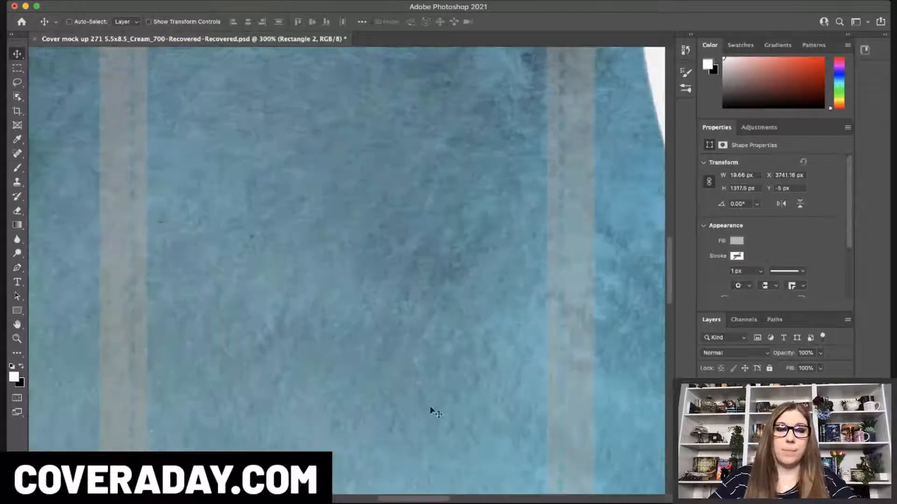
scroll(434, 397, right, 15)
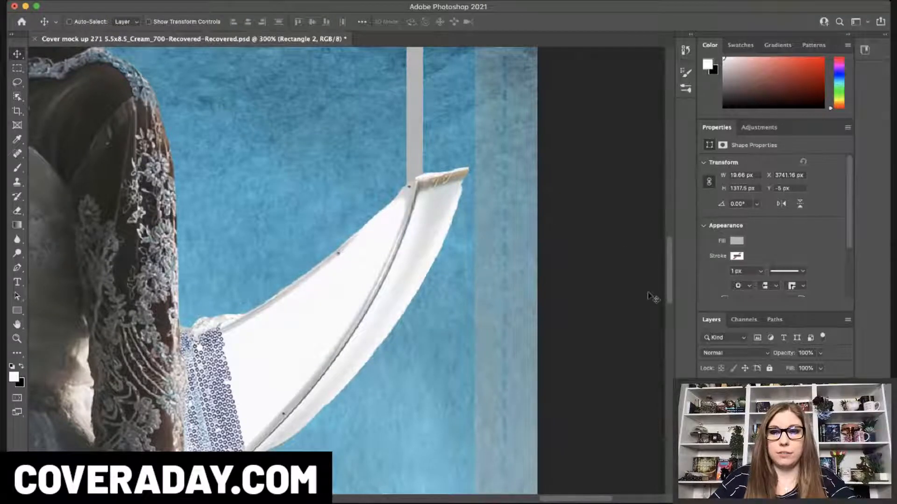
drag(669, 252, 662, 172)
key(super+t)
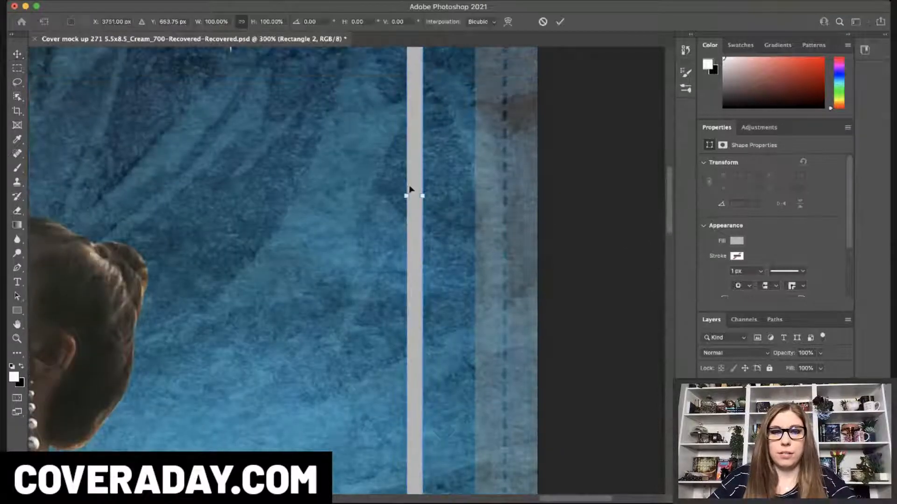
drag(422, 198, 407, 198)
drag(580, 499, 497, 491)
drag(668, 214, 671, 166)
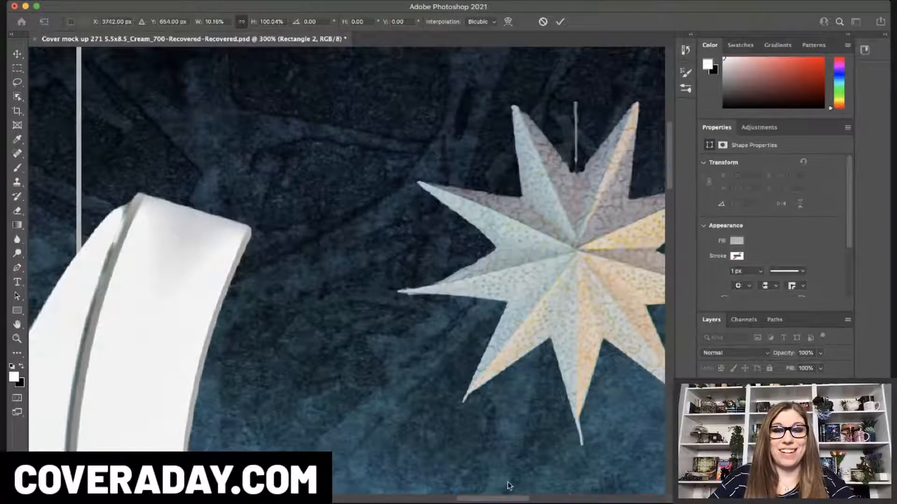
drag(507, 500, 573, 500)
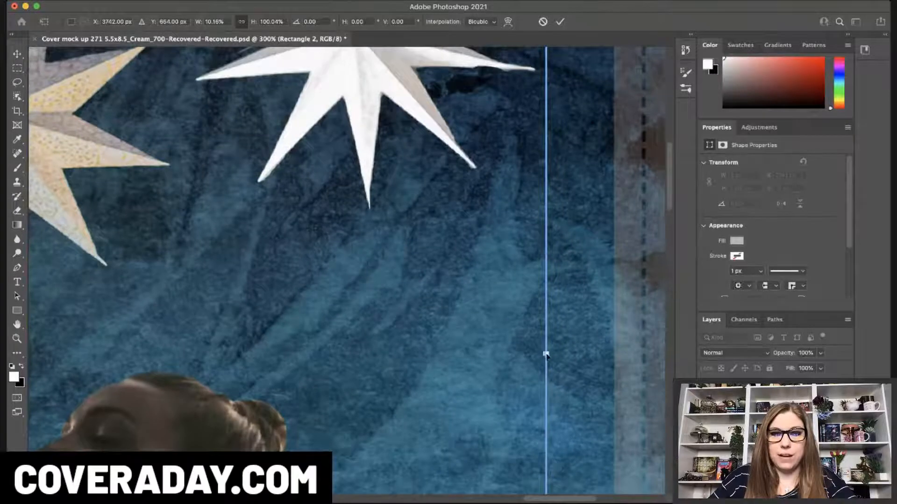
drag(547, 354, 548, 354)
key(Return)
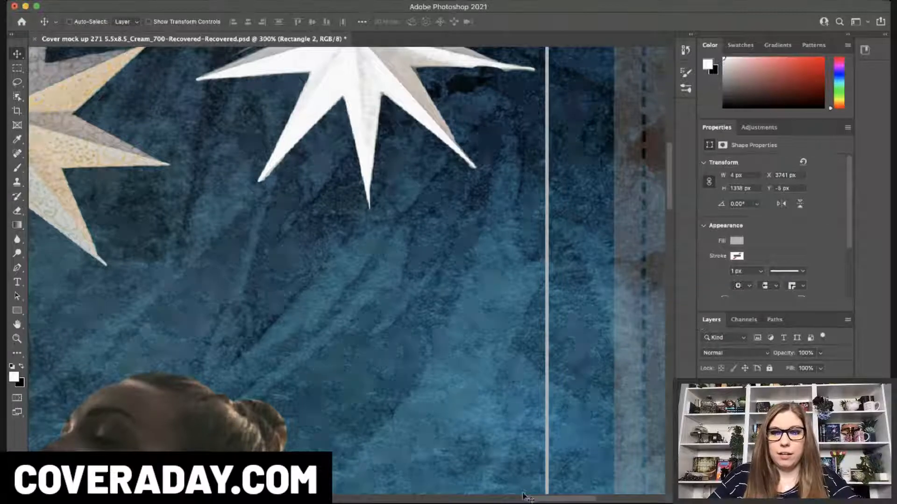
On the star dark layer mask, paint out the leftover string and rough edges between the upper points with a 10 px black brush at 100% opacity
drag(547, 498, 487, 498)
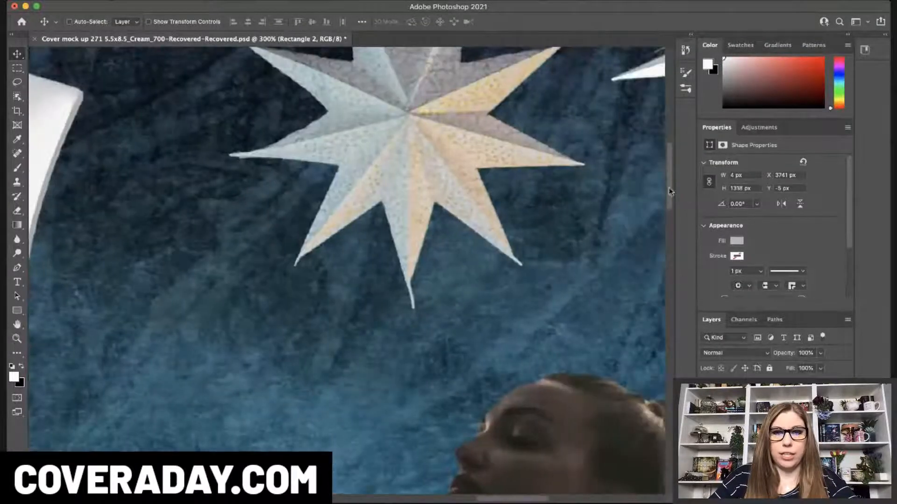
scroll(404, 136, up, 8)
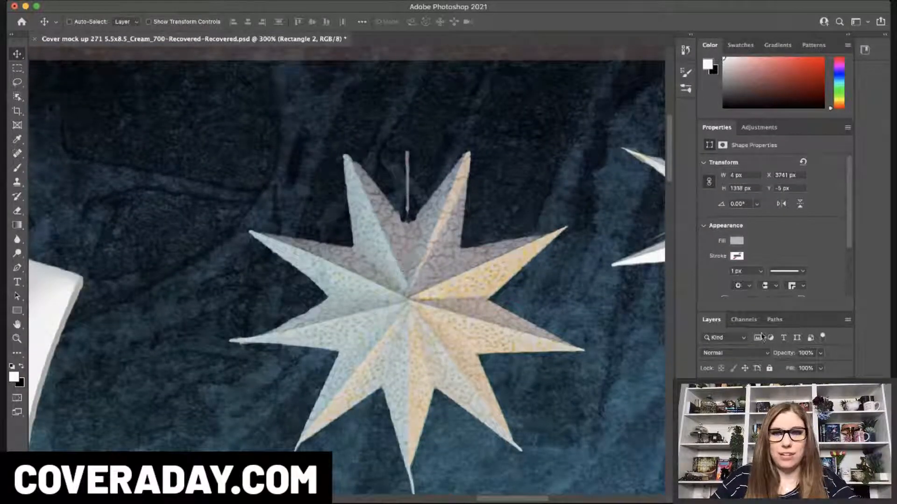
click(770, 439)
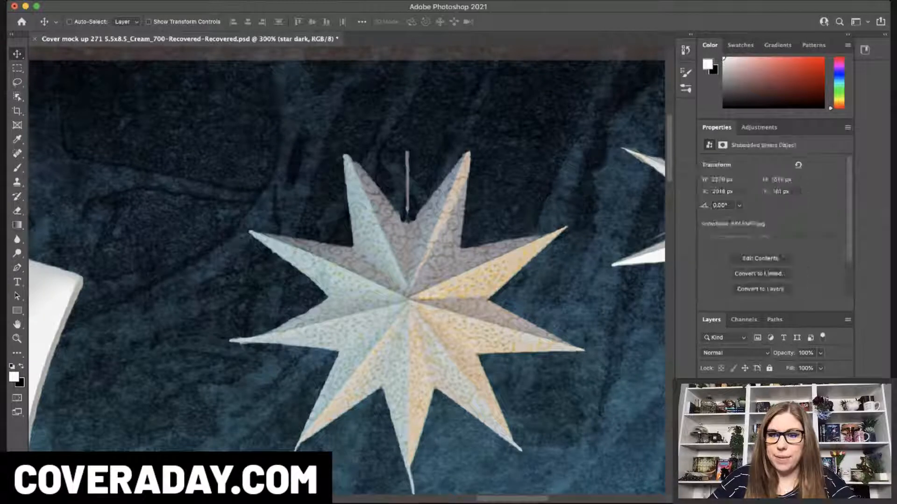
click(746, 439)
click(17, 168)
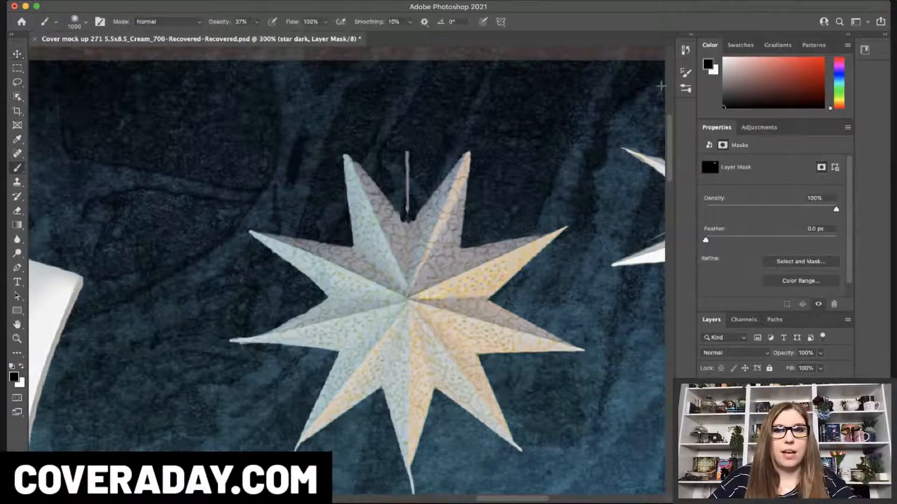
click(684, 88)
click(512, 148)
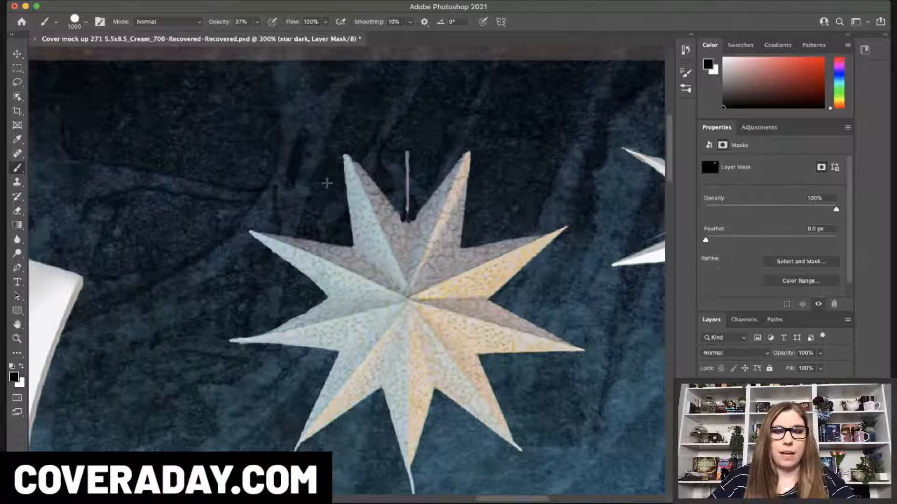
key(bracketleft)
key(bracketleft)
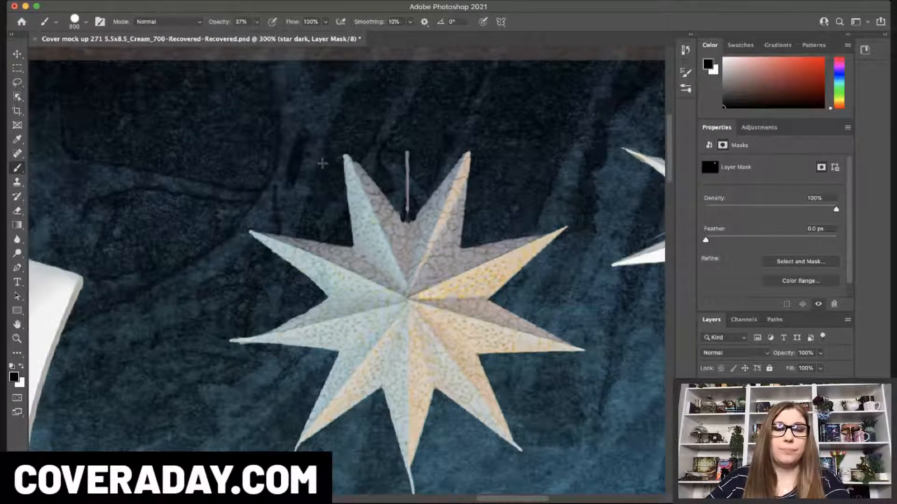
key(bracketleft)
key(bracketleft)
key(bracketleft)
key(bracketleft)
key(bracketleft)
key(bracketleft)
key(bracketleft)
key(bracketleft)
key(bracketleft)
key(bracketleft)
key(bracketleft)
key(bracketleft)
key(bracketleft)
key(bracketleft)
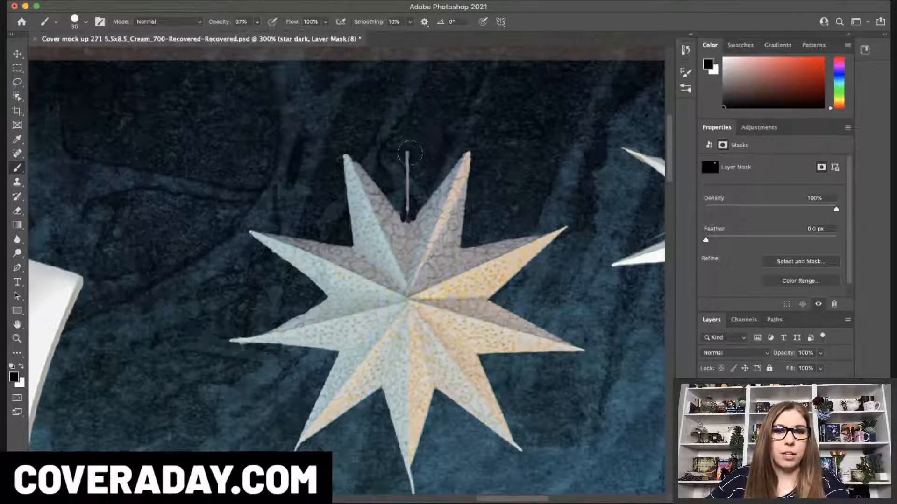
key(bracketleft)
key(bracketleft)
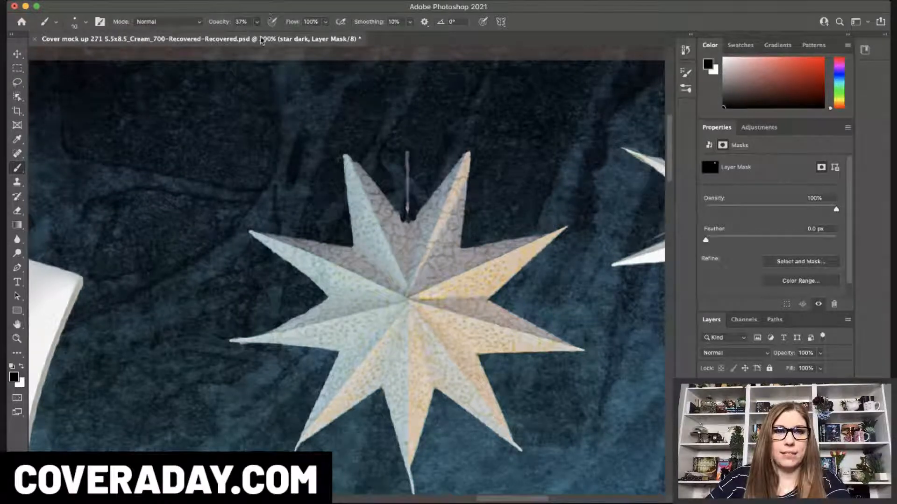
key(0)
drag(404, 146, 407, 213)
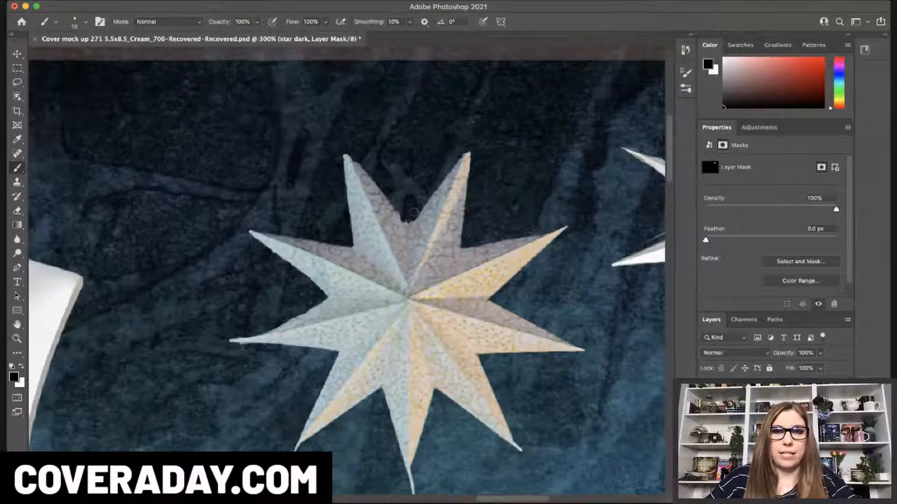
mouse_move(413, 213)
mouse_down()
mouse_move(479, 153)
mouse_move(464, 244)
mouse_up()
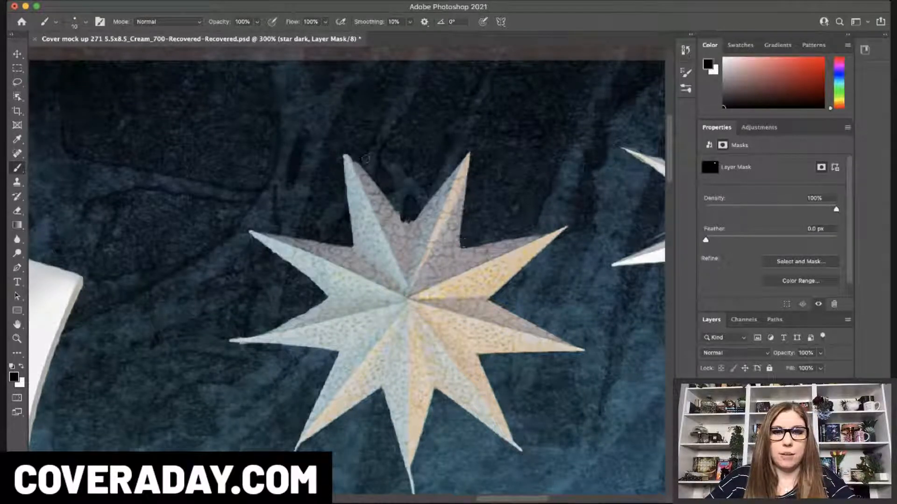
mouse_move(346, 159)
mouse_down()
mouse_move(407, 222)
mouse_move(414, 207)
mouse_move(409, 223)
mouse_up()
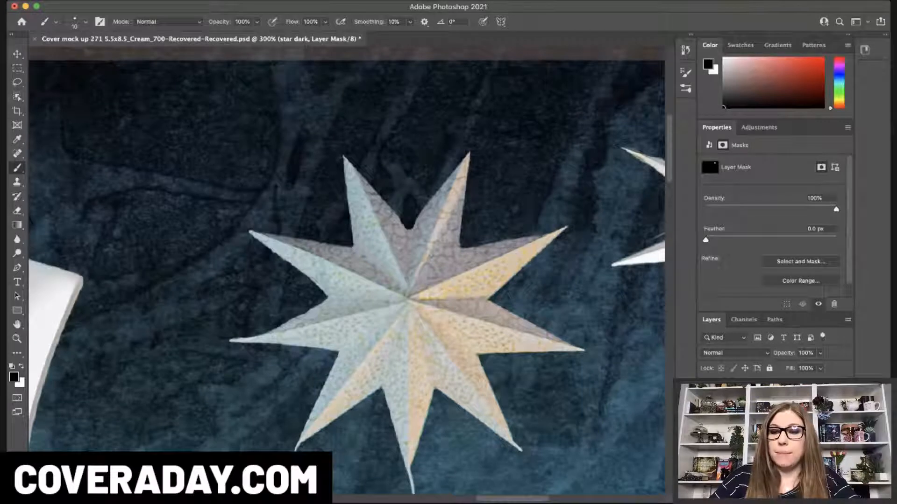
Try to move the duplicate string above the cream-coloured star
click(766, 421)
click(18, 54)
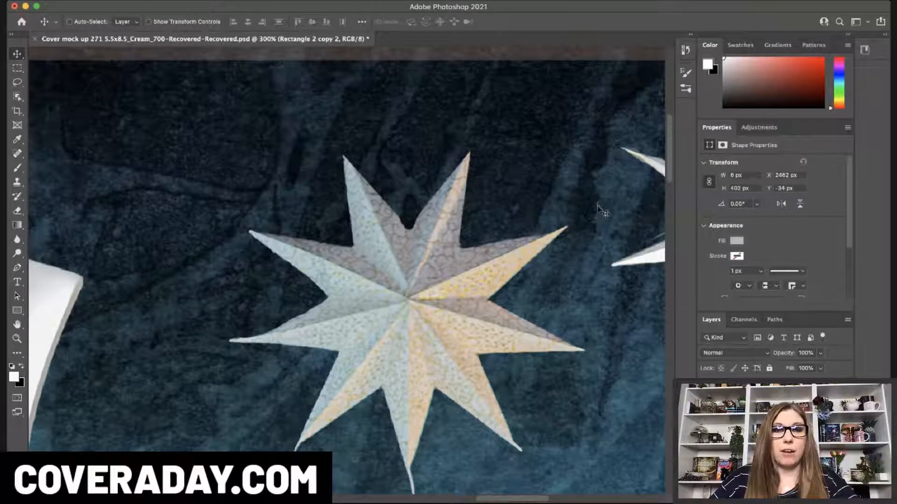
drag(598, 205, 303, 129)
drag(523, 233, 340, 159)
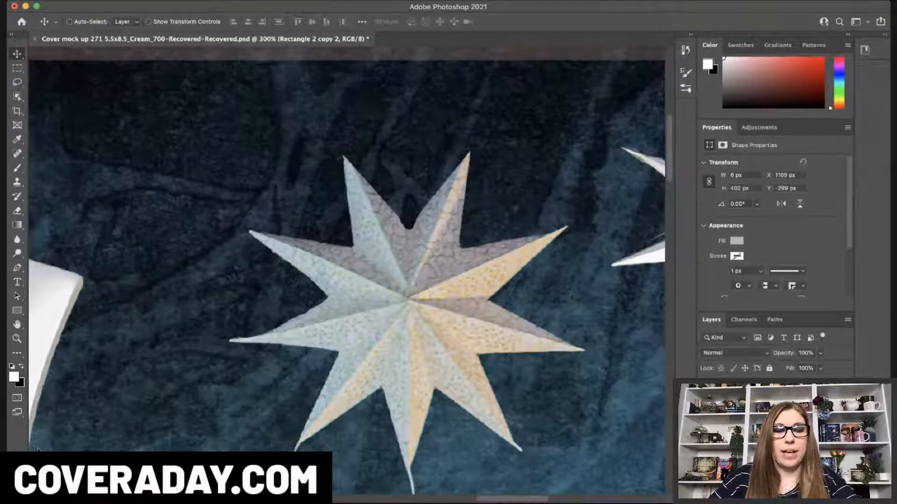
Move a duplicate of the moon's left string horizontally above the cream-coloured star, at X 3070 px and Y -34 px
key(super+1)
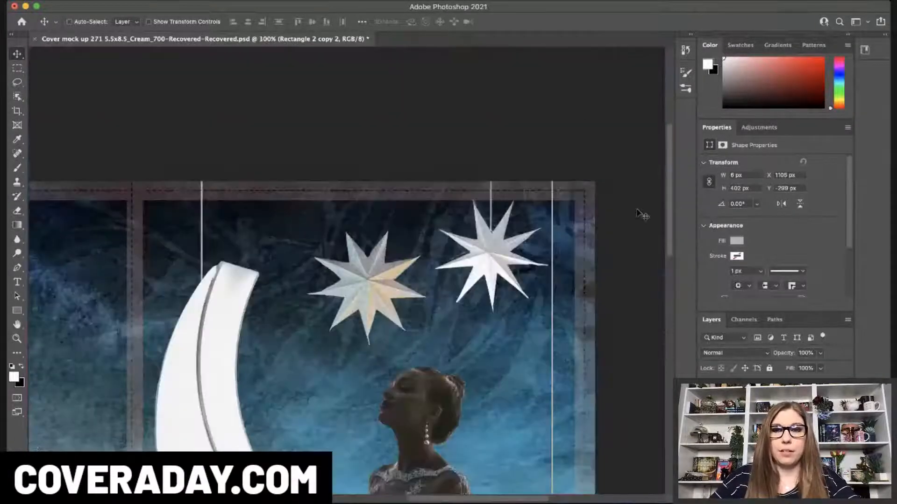
scroll(666, 229, down, 5)
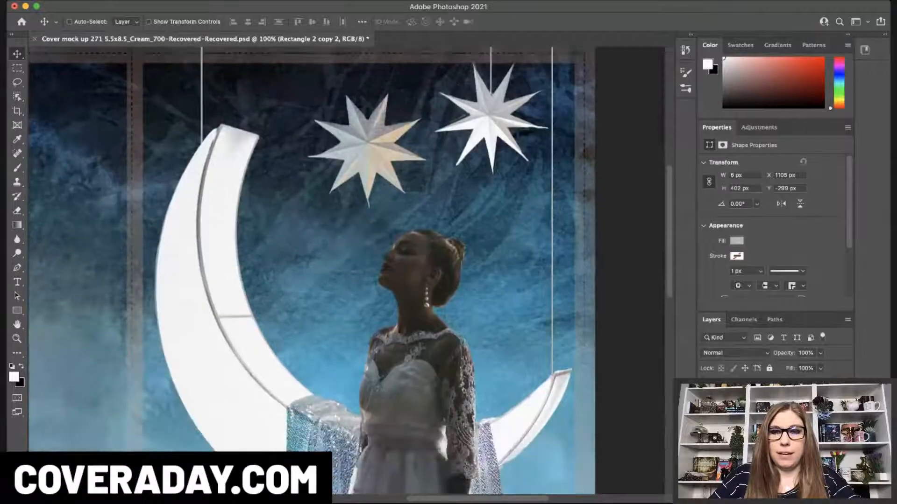
key(super+t)
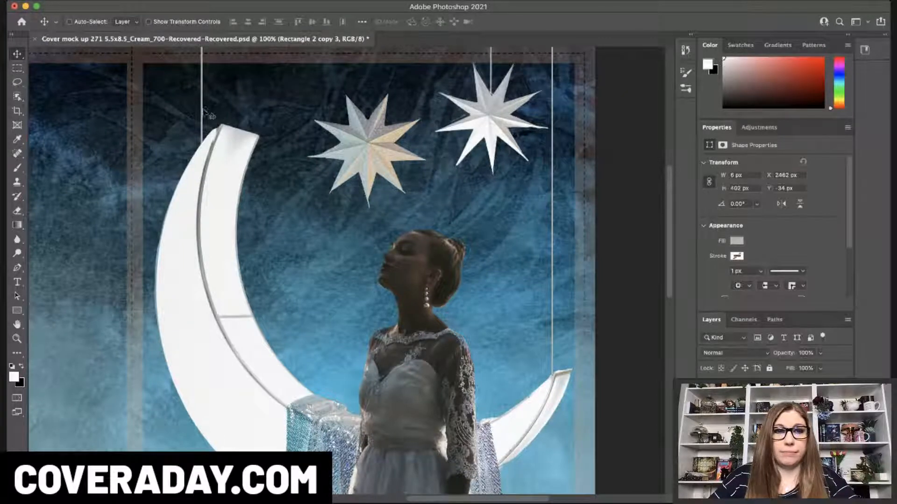
drag(209, 112, 376, 112)
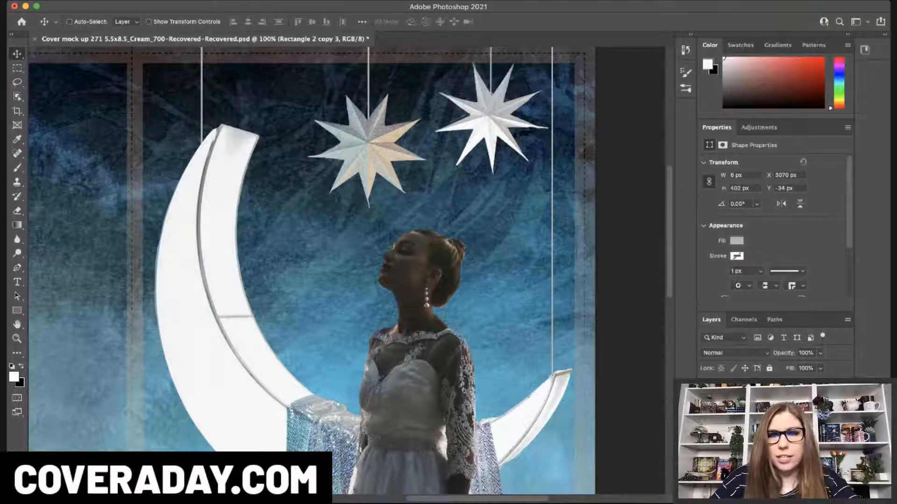
On the moon layer mask, paint away the rough edge at the moon's right tip with a 10 px black brush
click(747, 434)
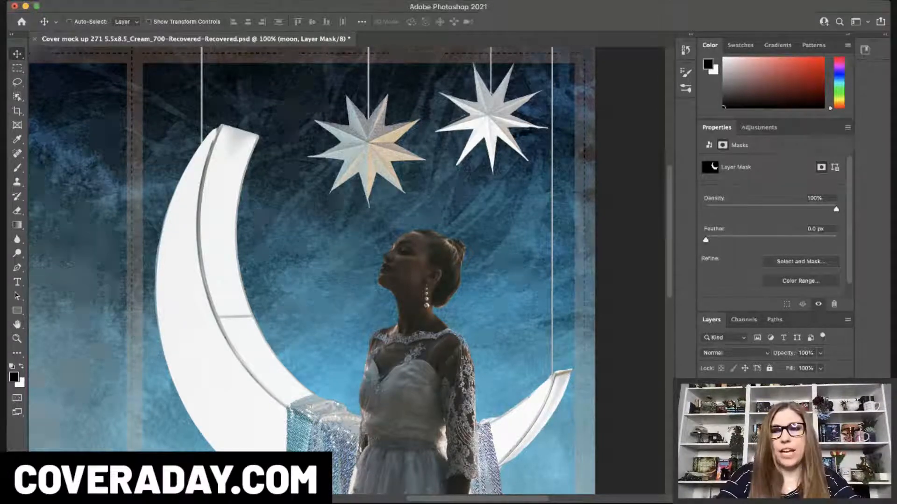
key(super+plus)
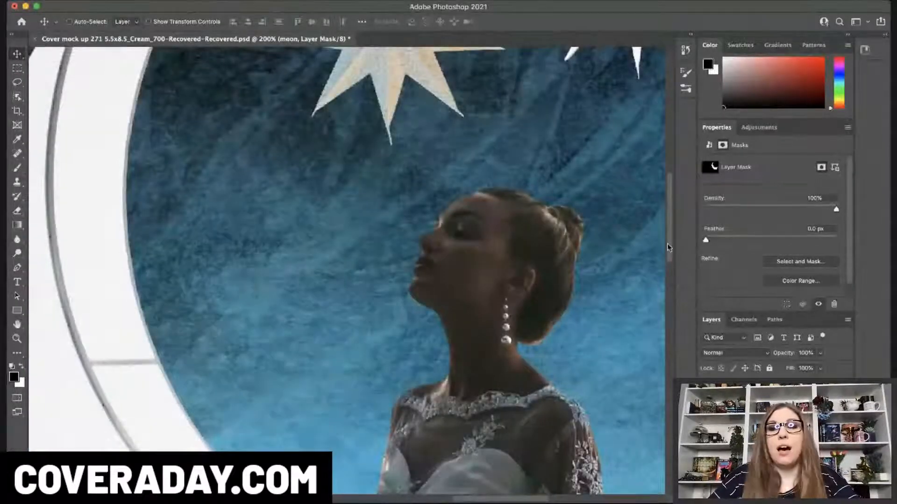
scroll(472, 239, down, 10)
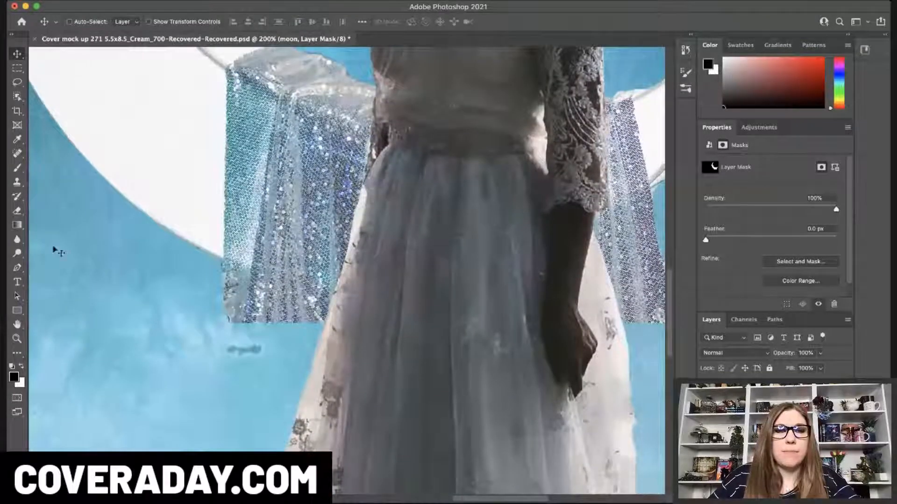
click(17, 167)
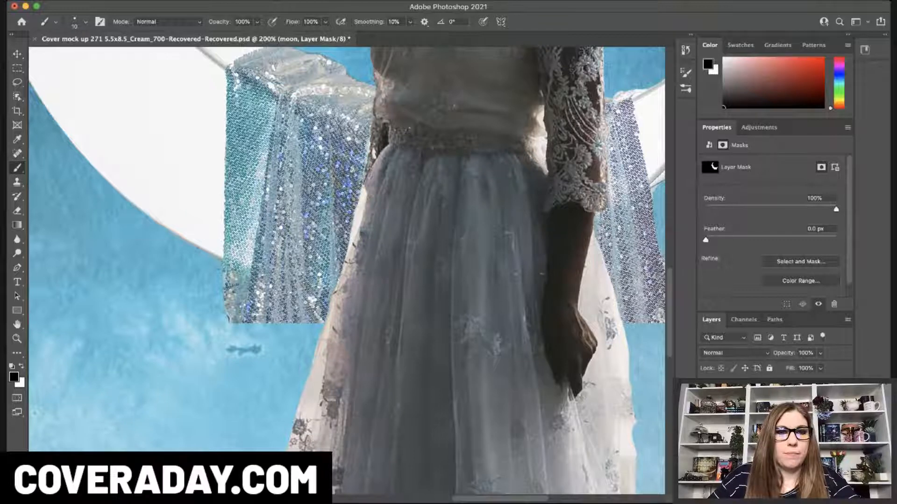
scroll(472, 502, right, 5)
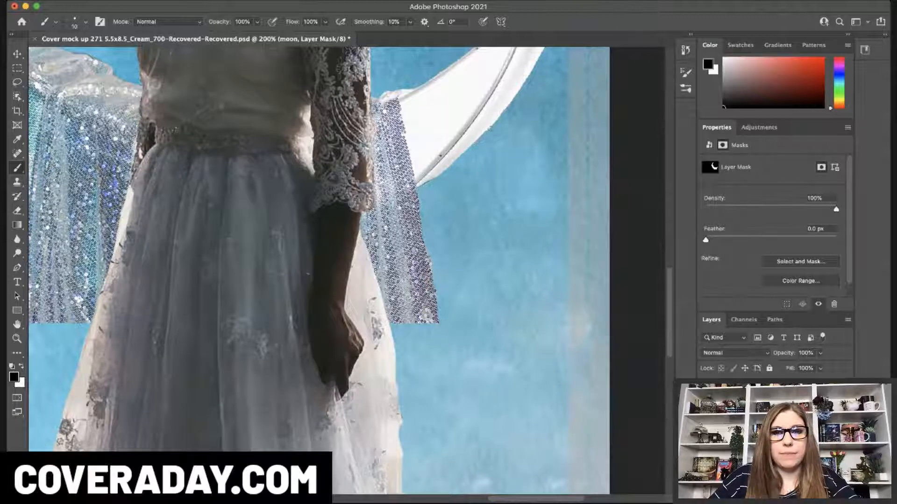
scroll(528, 198, up, 5)
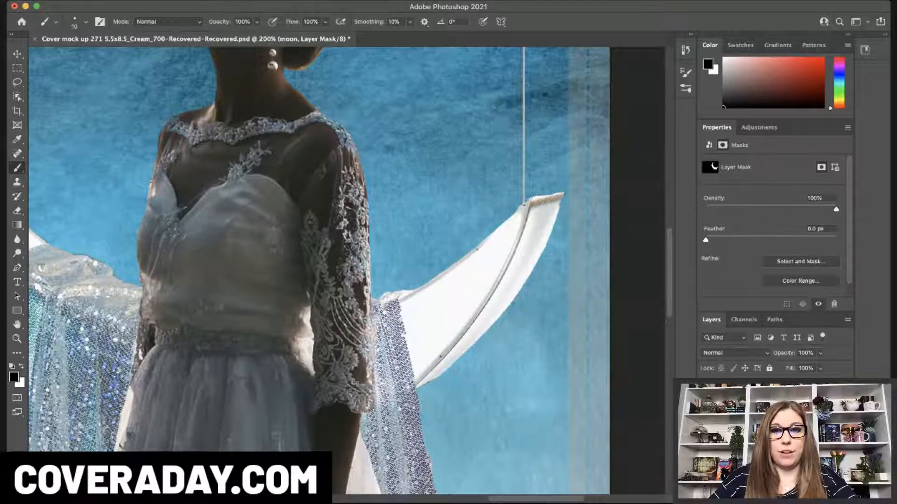
drag(529, 198, 564, 192)
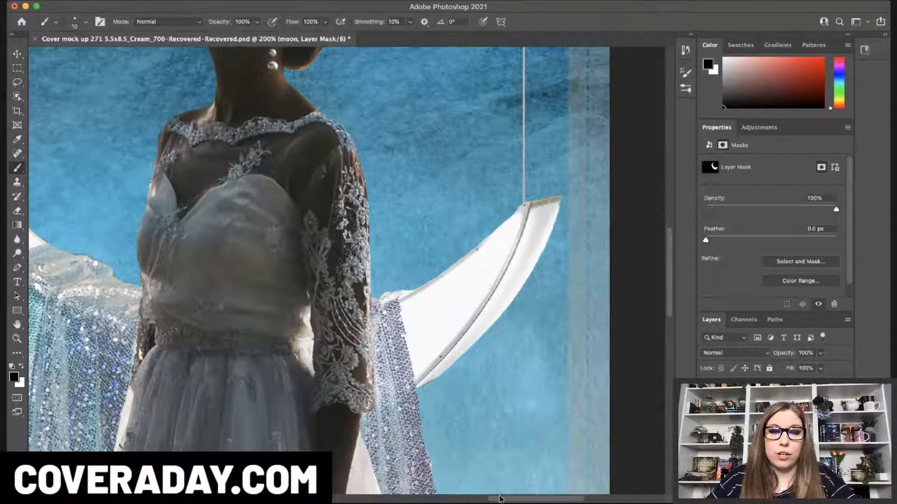
On the moon layer mask, paint away the rough outer edge along the moon's left curve with a 10 px black brush
scroll(517, 501, left, 10)
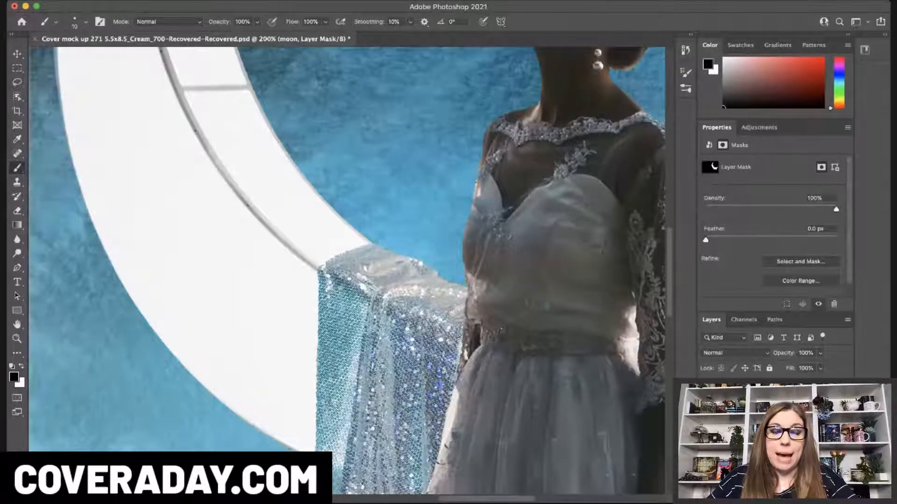
scroll(603, 198, up, 10)
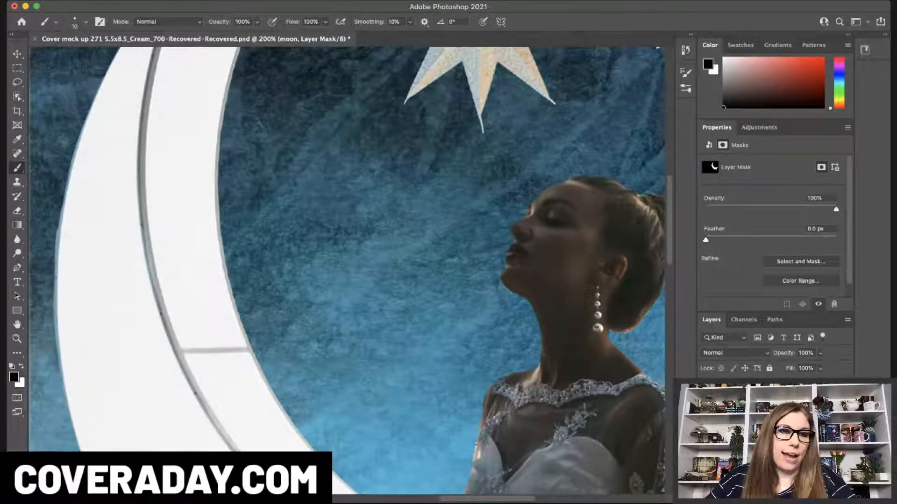
drag(55, 227, 52, 251)
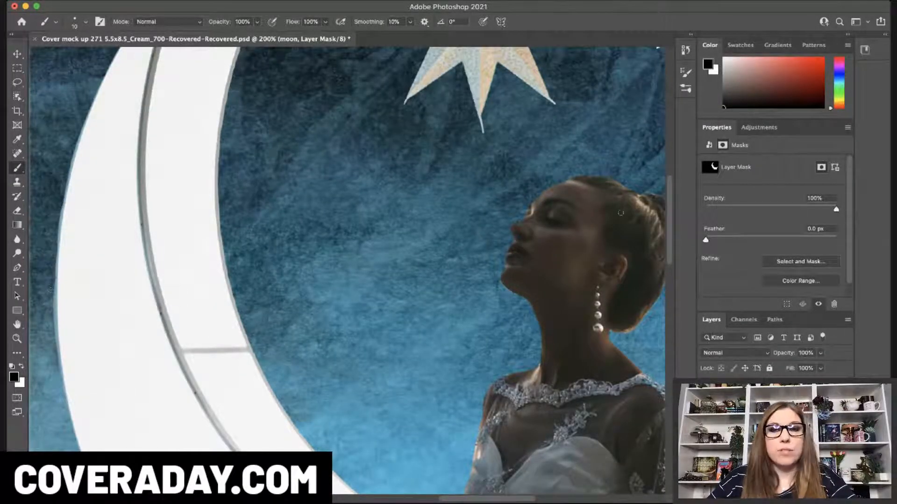
Hide the woman's layer, girl copy, to expose the whole sequined fabric draped over the moon
drag(668, 195, 617, 376)
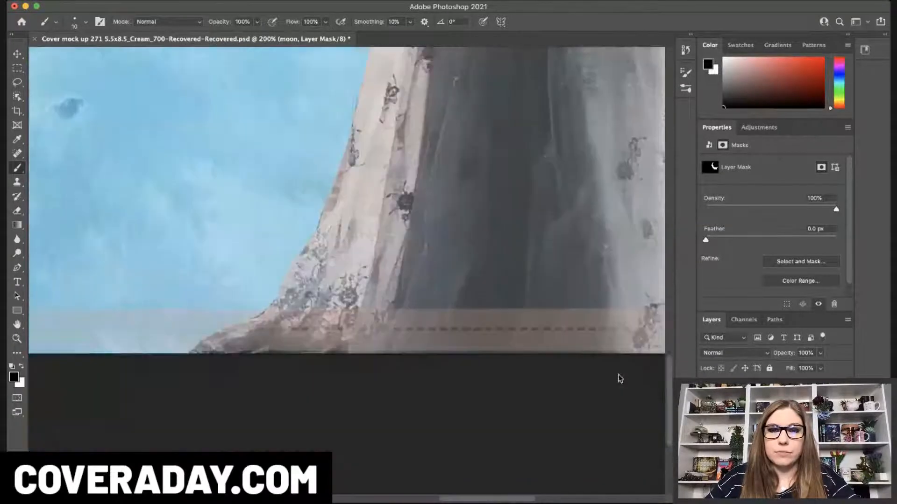
scroll(616, 376, up, 10)
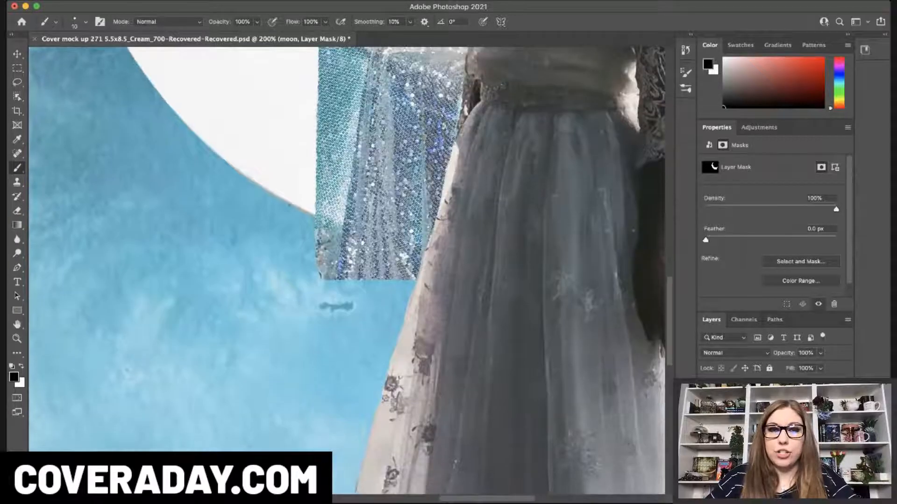
key(super+2)
click(17, 82)
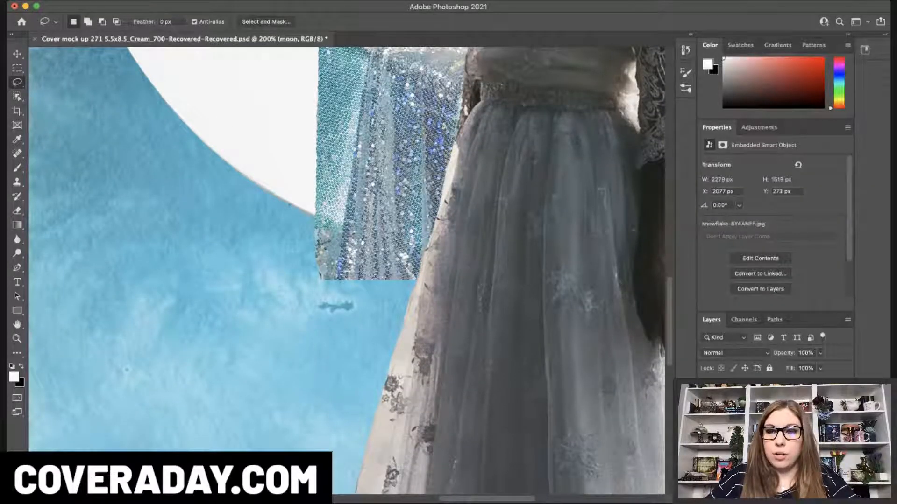
click(766, 420)
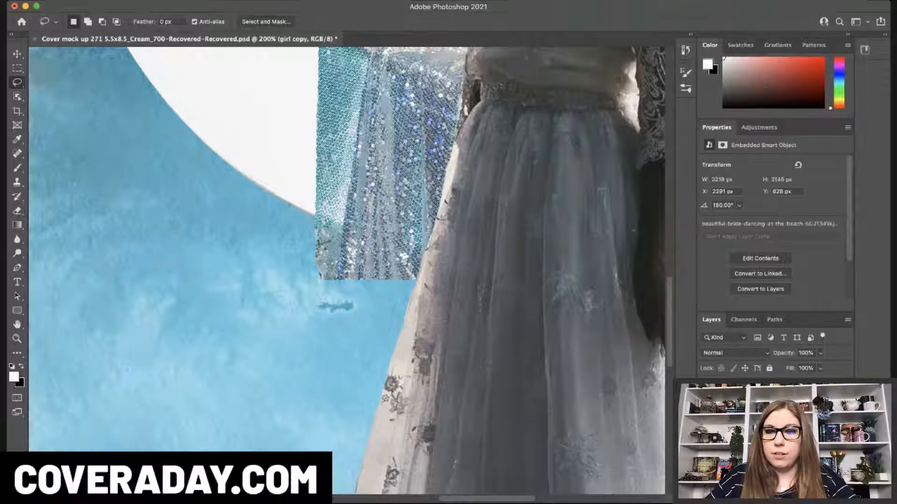
click(705, 420)
drag(467, 501, 488, 501)
drag(670, 290, 670, 278)
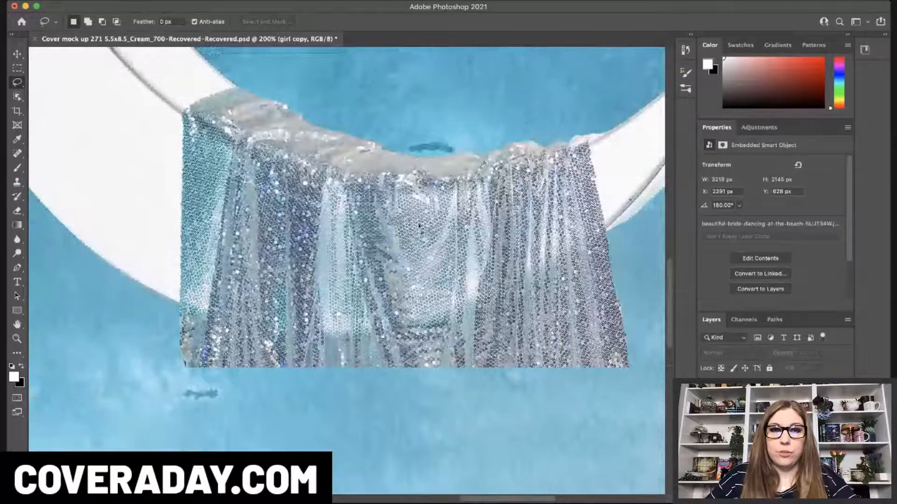
click(17, 96)
drag(189, 103, 631, 373)
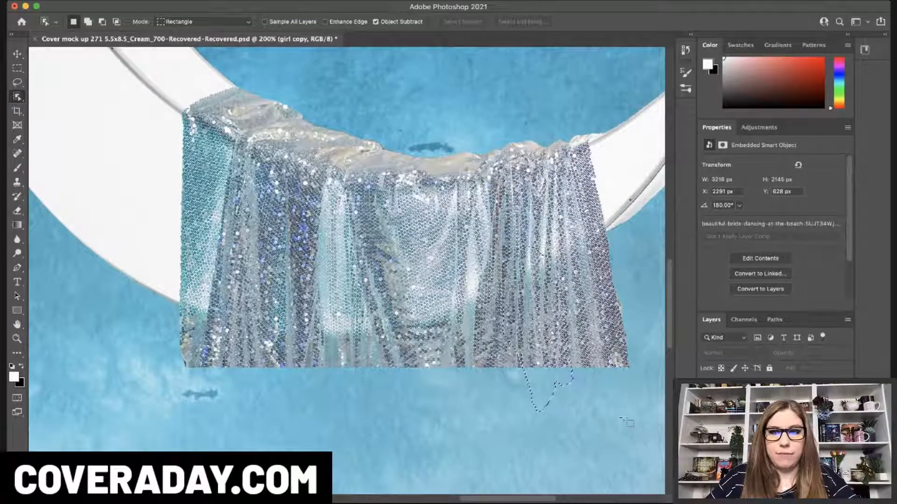
key(super+d)
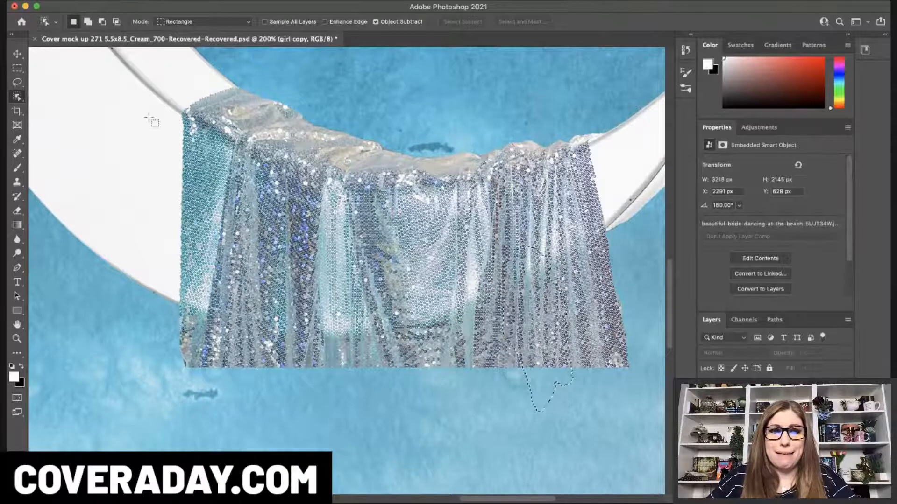
click(17, 82)
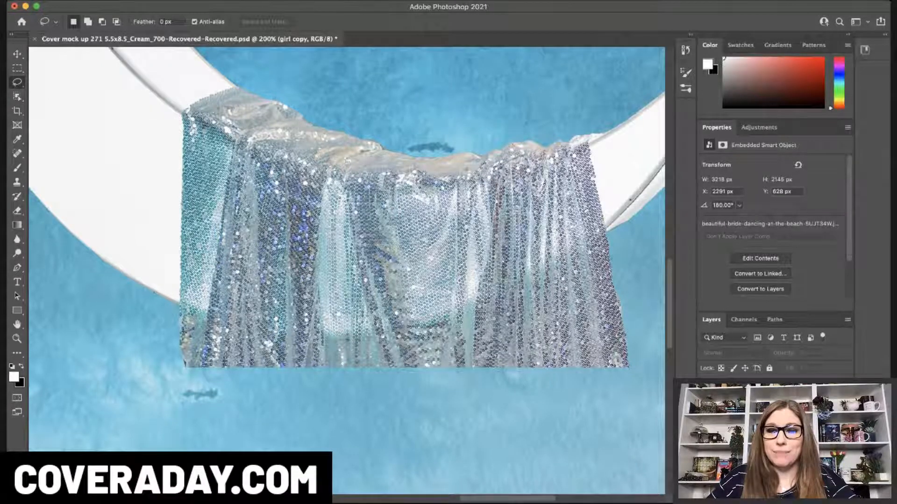
Select the sequined fabric on the moon layer with the Object Selection tool and copy it to a new layer
click(761, 451)
click(18, 97)
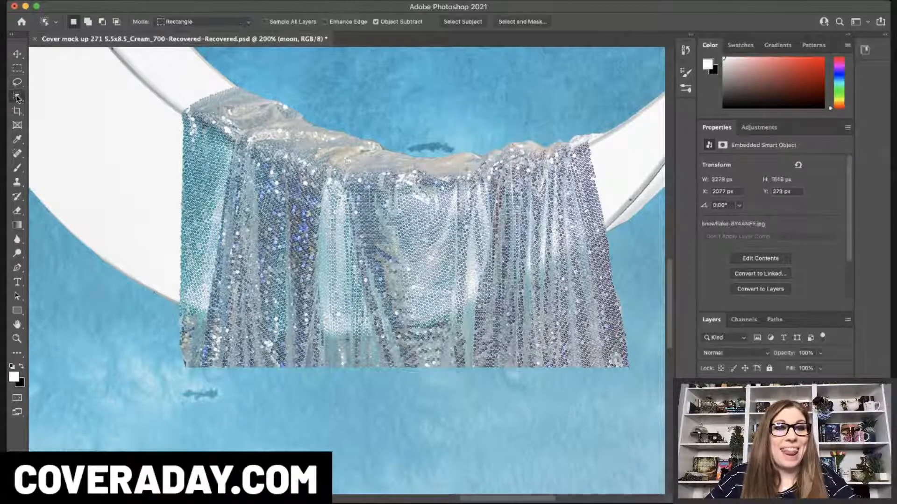
drag(167, 80, 654, 390)
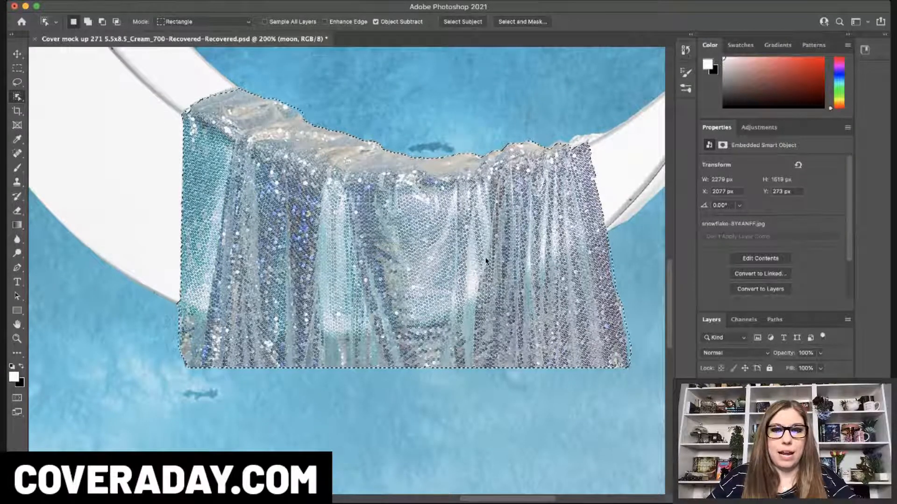
key(super+j)
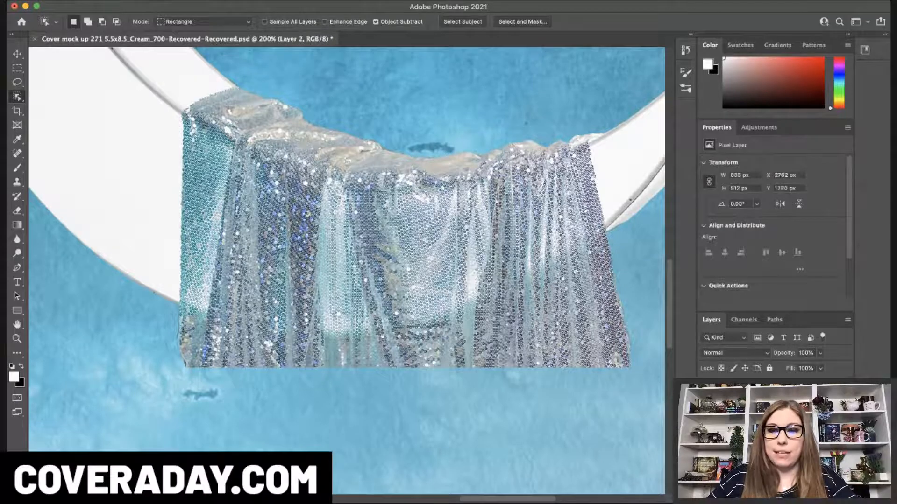
Show the woman again and move the fabric copy down to X 2751 px, Y 1604 px to lengthen the drape
click(706, 411)
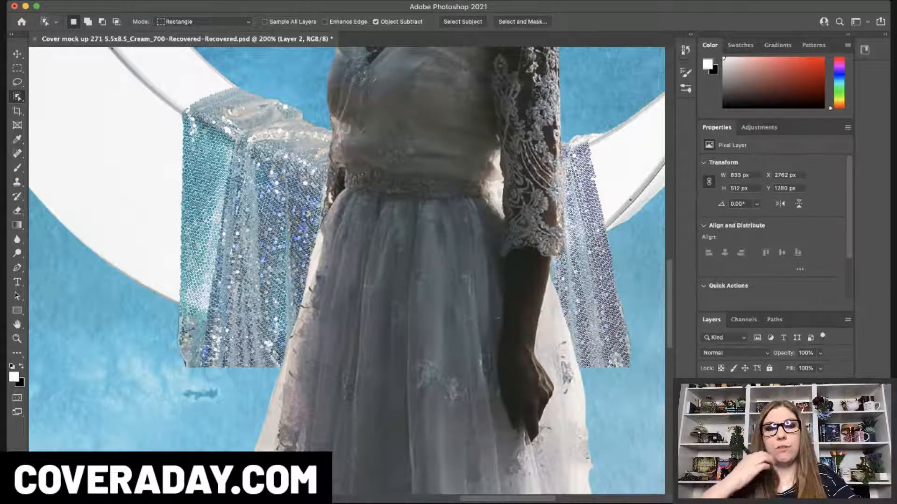
click(17, 53)
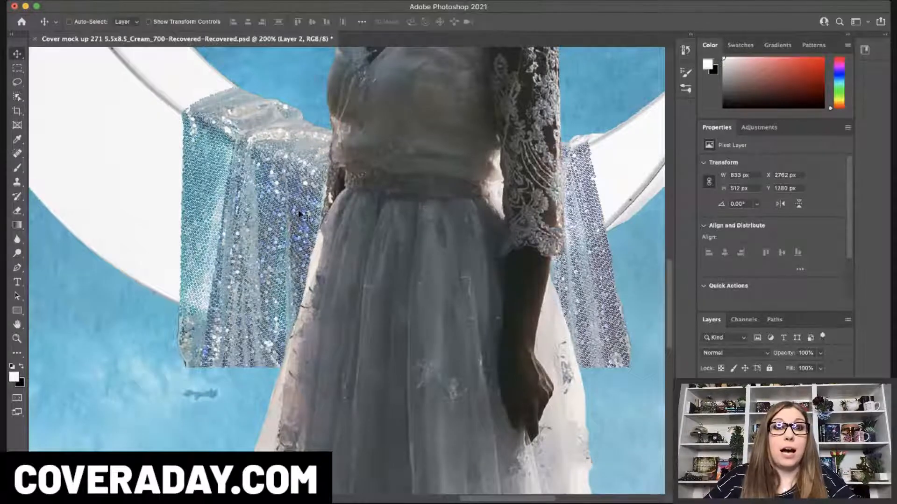
drag(289, 235, 286, 404)
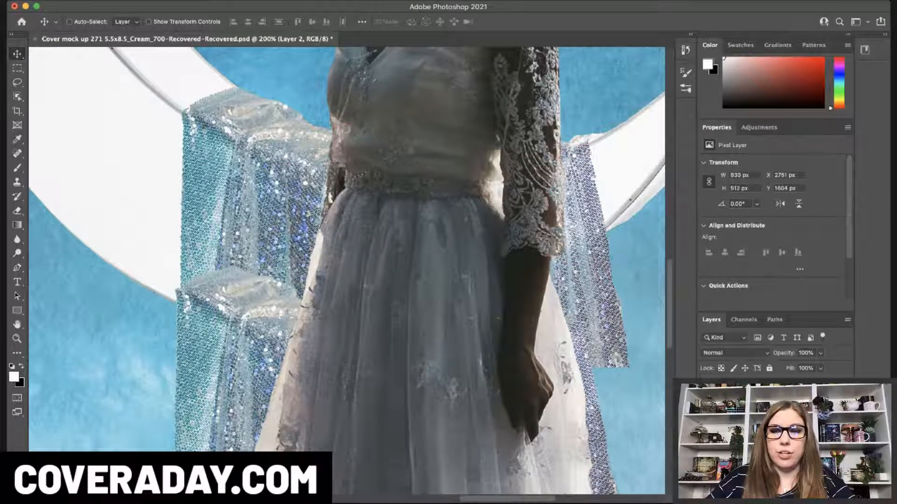
Add a layer mask to the fabric copy and paint out its upper folded edge with an enlarged black brush to blend it into the fabric above
click(770, 495)
click(19, 169)
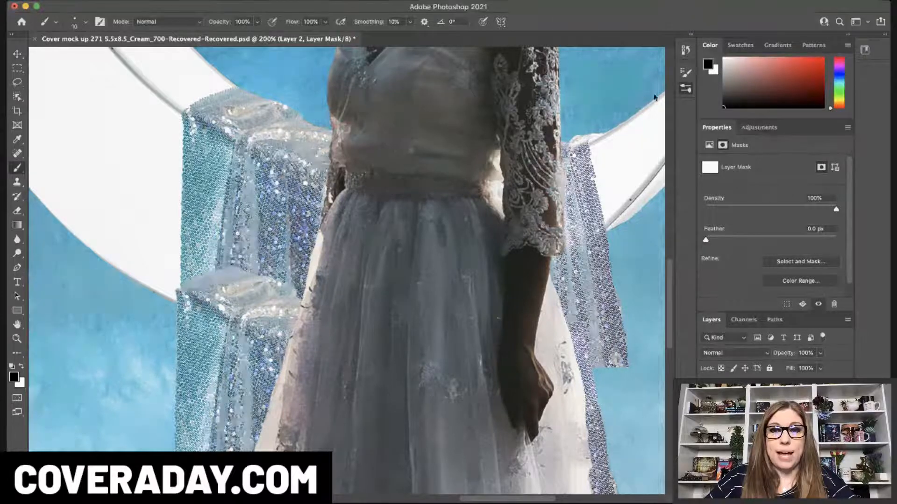
key(bracketright)
key(bracketright)
key(bracketright)
key(bracketright)
key(bracketright)
key(bracketright)
key(bracketright)
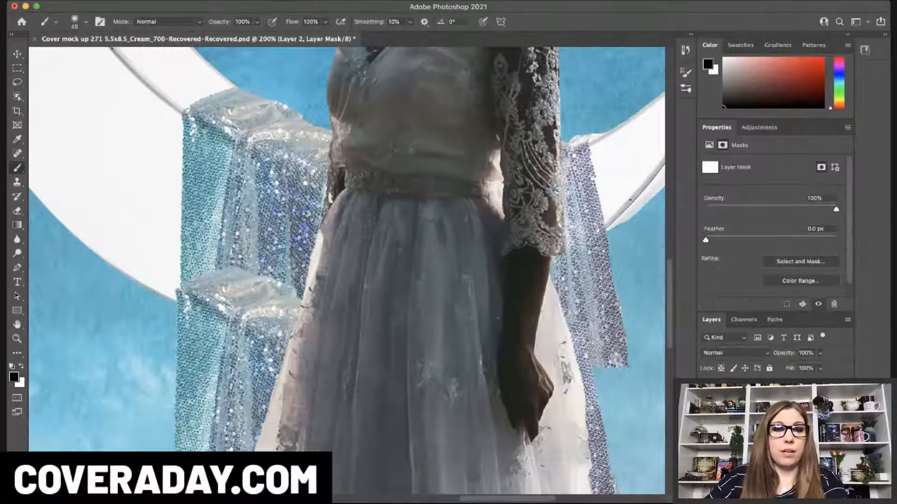
drag(186, 276, 280, 323)
drag(226, 301, 209, 301)
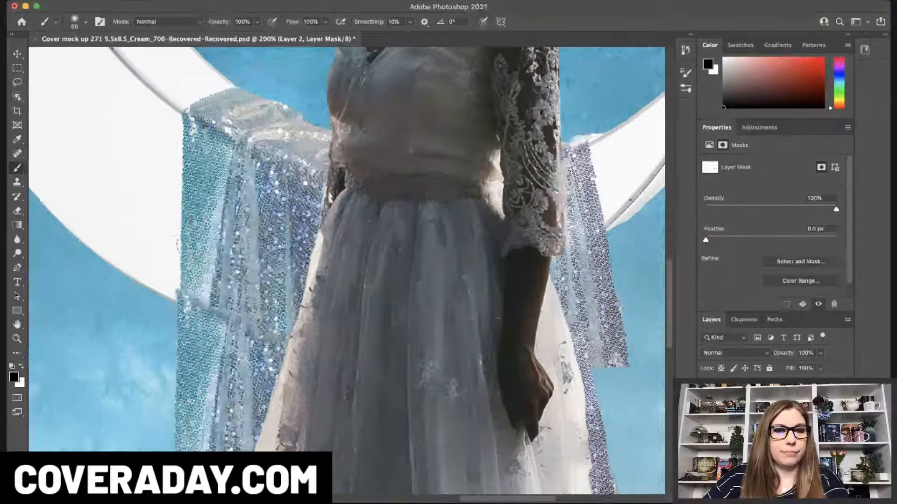
key(bracketleft)
key(bracketleft)
key(bracketleft)
key(bracketleft)
key(bracketleft)
key(bracketleft)
key(bracketleft)
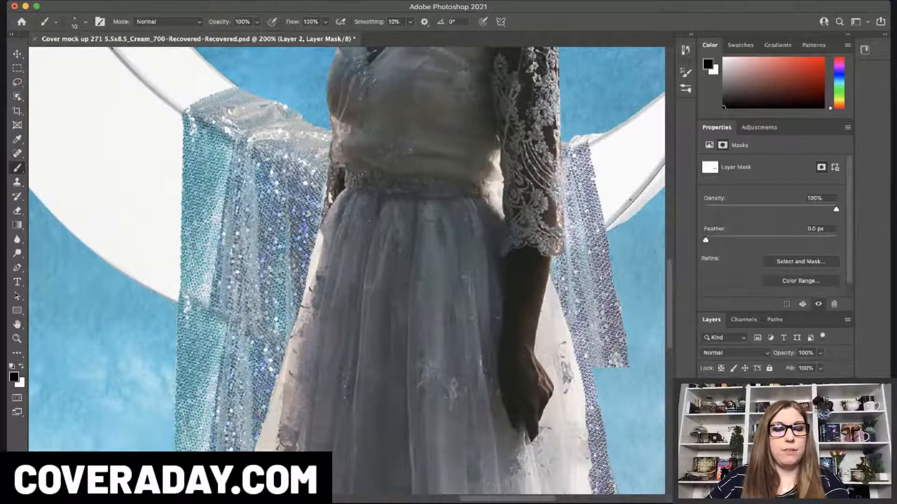
Duplicate the masked fabric layer and move the duplicate down to X 2741 px, Y 1946 px to extend the drape further
drag(669, 322, 668, 363)
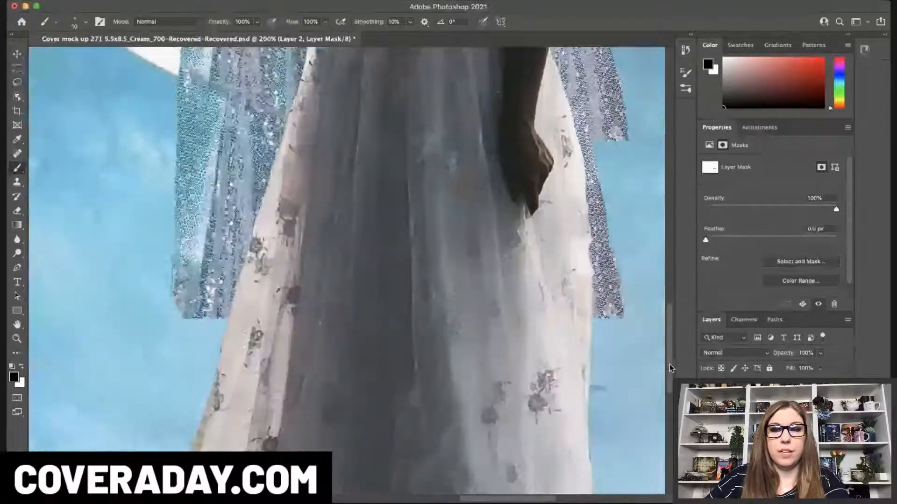
key(ctrl+j)
key(x)
key(v)
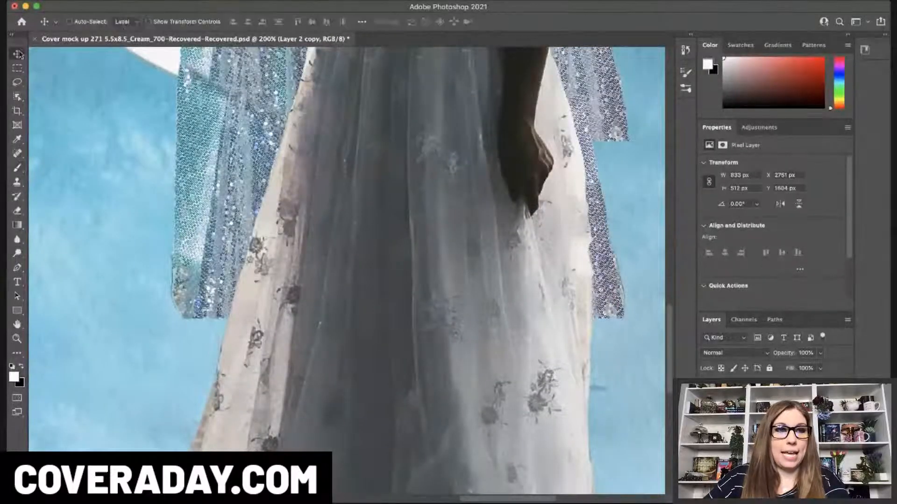
drag(233, 159, 224, 345)
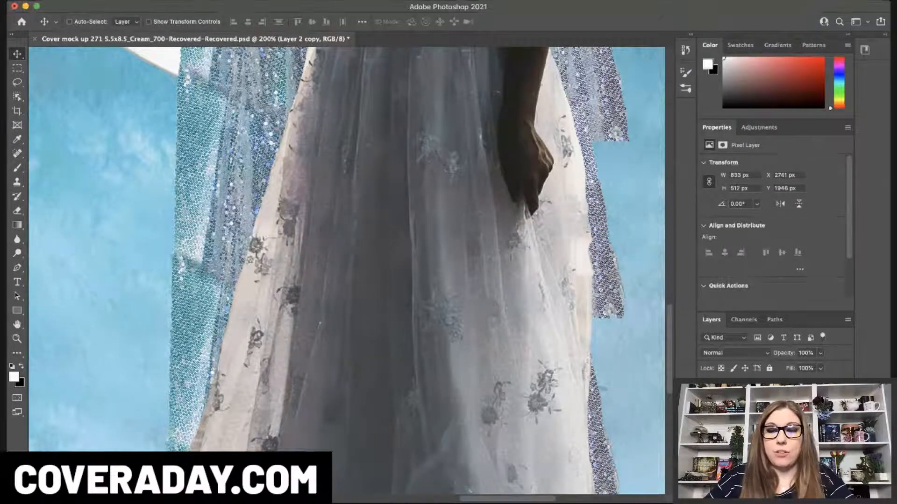
Duplicate both lower fabric layers rightward to X 2820 px, and shift the lower duplicate to X 2908 px, Y 1946 px
shift+click(756, 420)
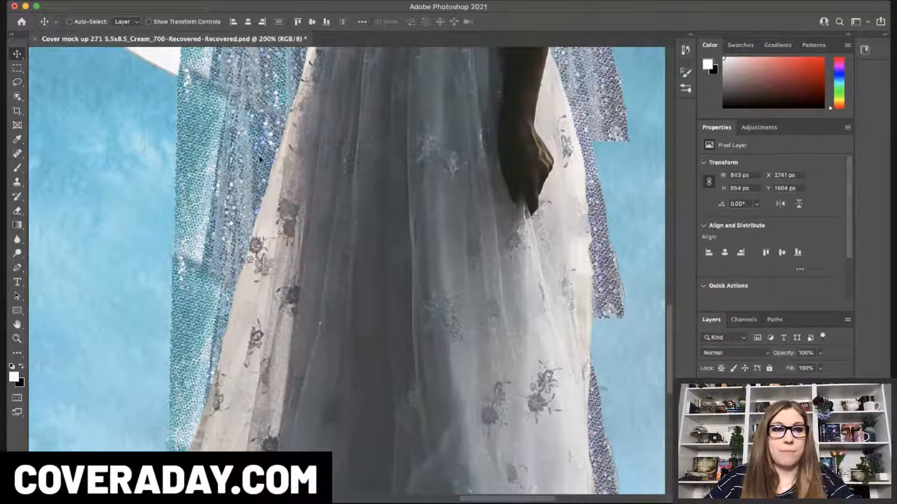
drag(291, 216, 355, 209)
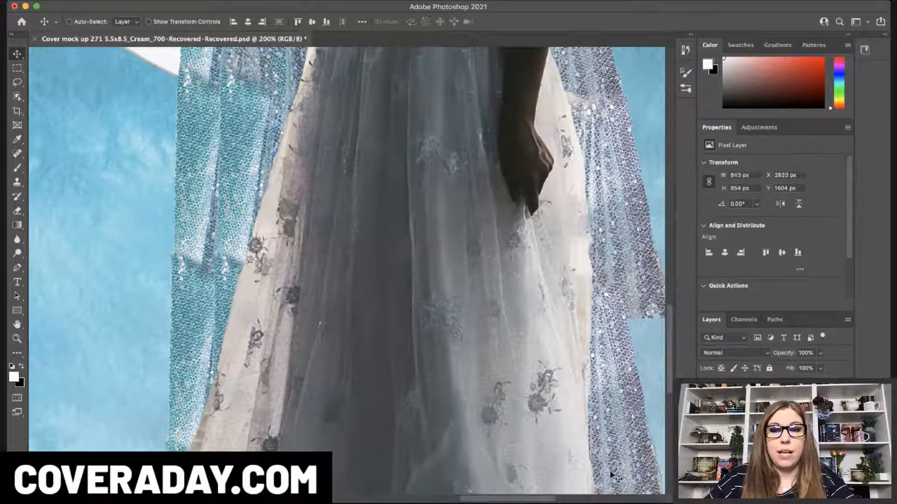
click(757, 434)
drag(534, 498, 551, 498)
drag(505, 396, 546, 396)
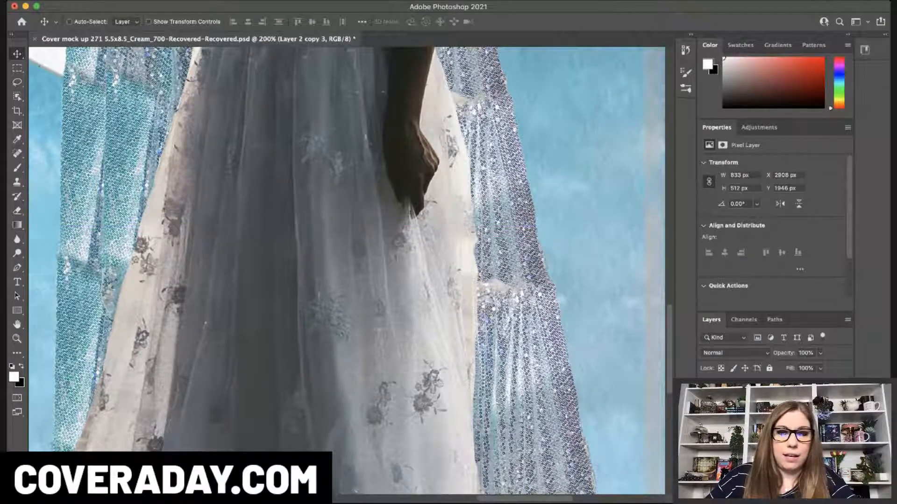
Group the moon and fabric layers and name the group moon
click(707, 397)
click(706, 397)
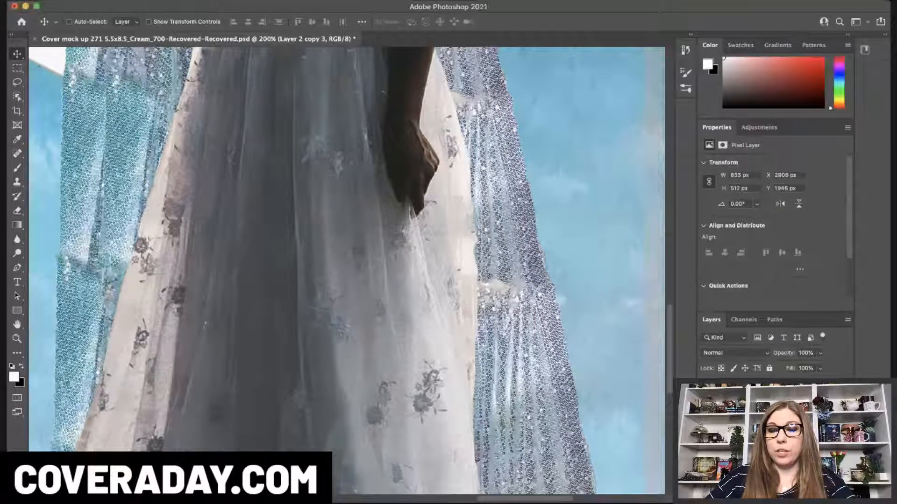
key(super+g)
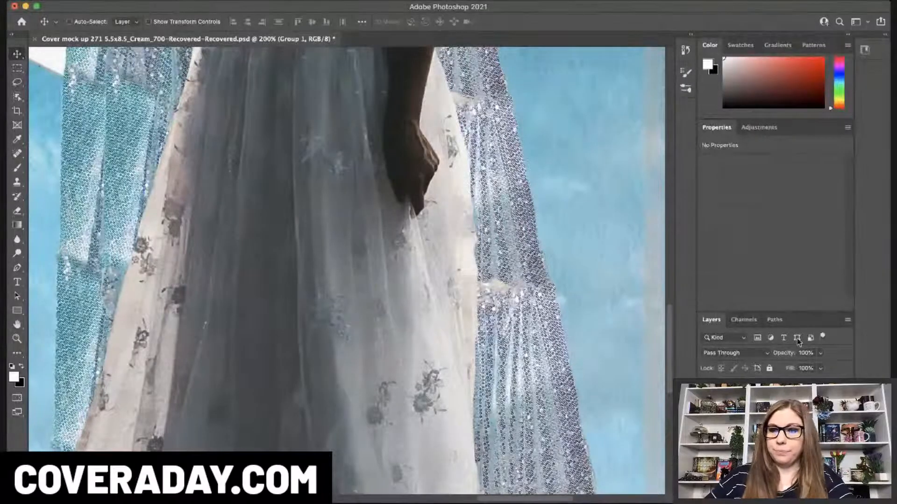
key(Return)
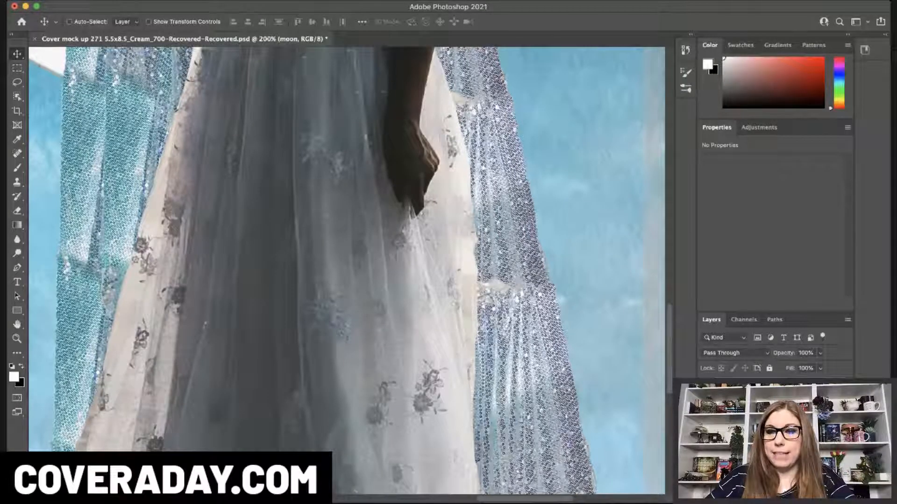
Duplicate the moon group, convert the duplicate to a smart object and rasterize it for cloning
key(super+j)
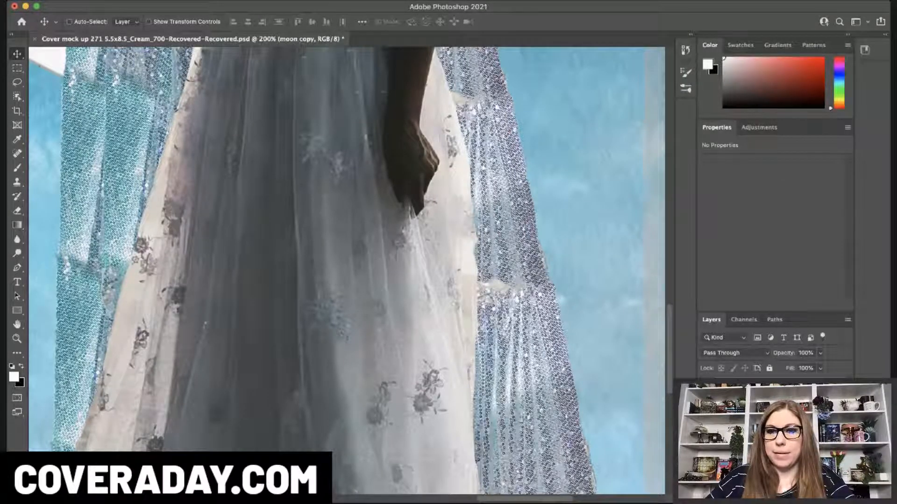
click(825, 274)
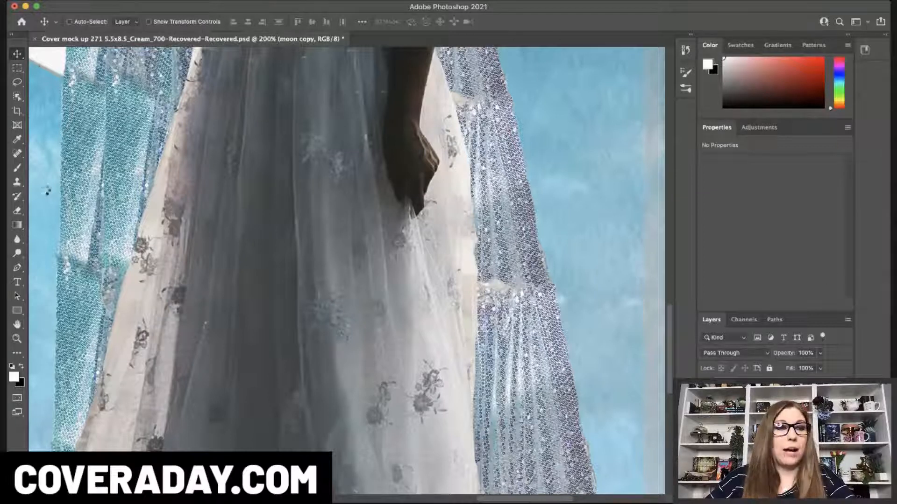
click(17, 182)
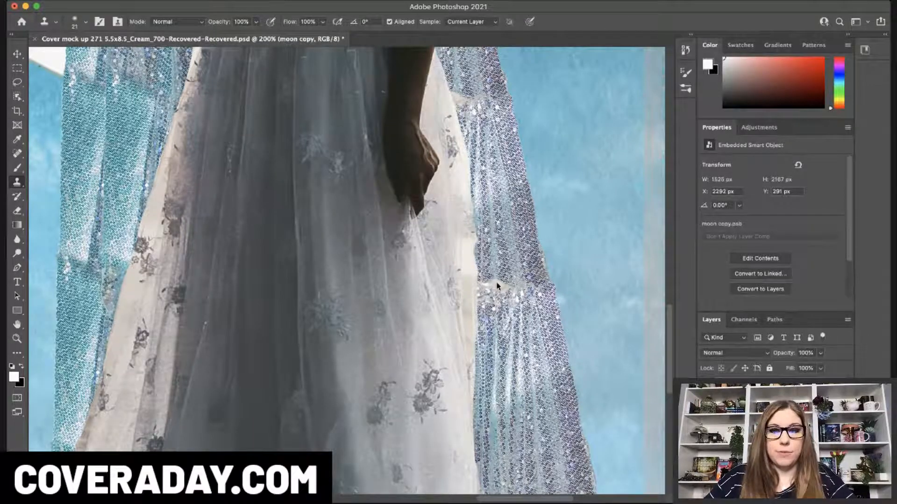
click(548, 196)
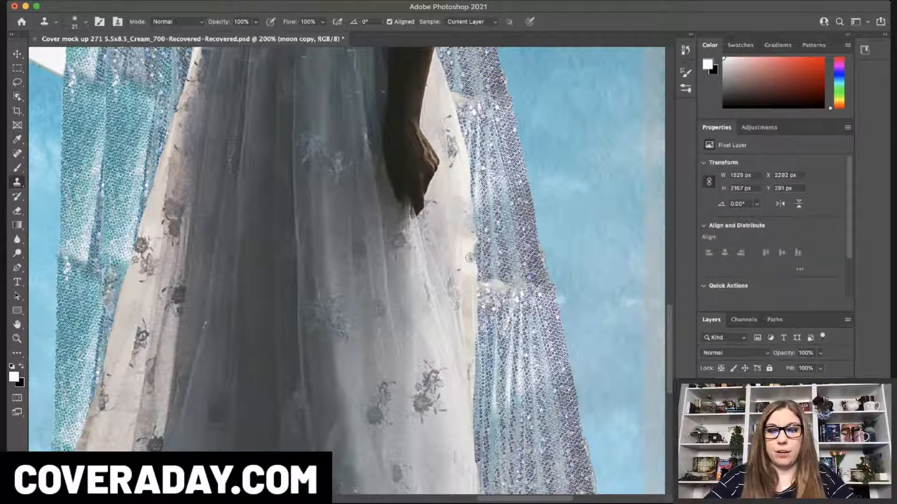
Clone sequined fabric over the two horizontal seams to the right of the dress with a 40 px Clone Stamp
key(bracketright)
key(bracketright)
alt+click(489, 243)
mouse_move(492, 289)
mouse_down()
mouse_move(525, 288)
mouse_move(517, 304)
mouse_move(541, 282)
mouse_up()
click(495, 311)
alt+click(484, 133)
drag(473, 108, 459, 94)
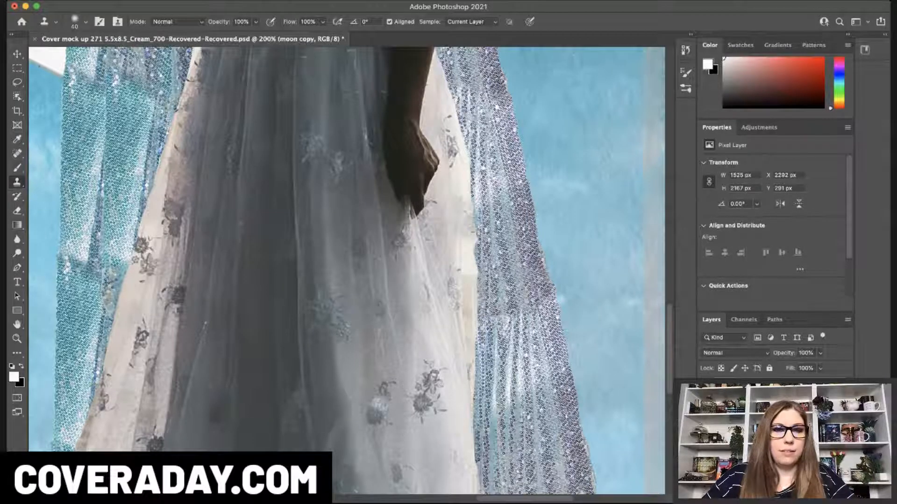
Clone sequined fabric over the lower horizontal seam and the bright patches of the drape to the left of the dress
alt+click(115, 227)
drag(112, 272, 110, 299)
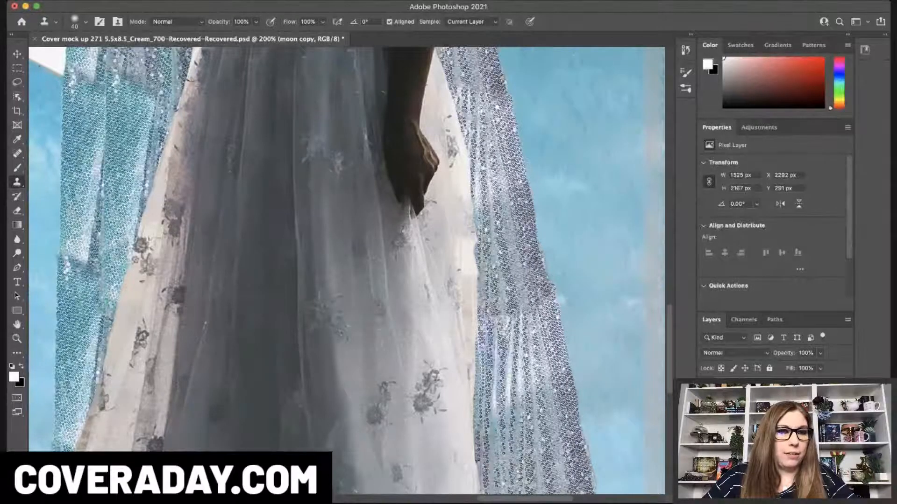
alt+click(85, 212)
drag(92, 235, 95, 258)
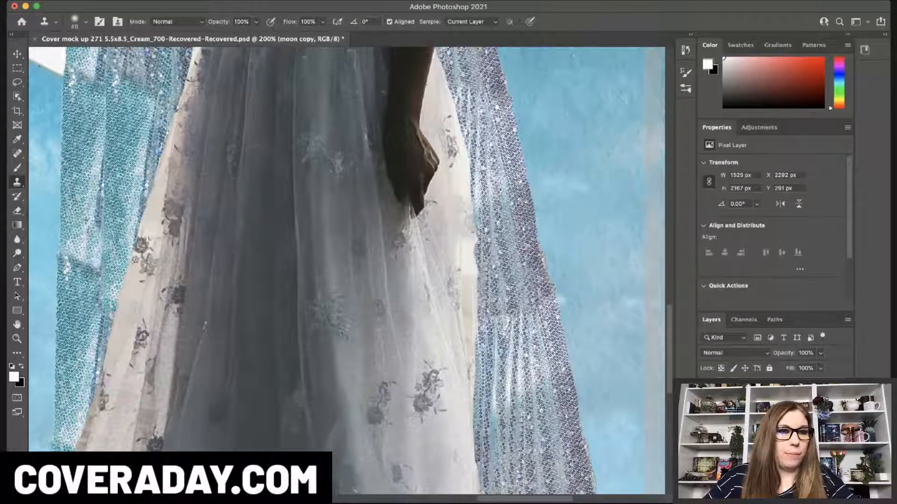
drag(100, 178, 104, 297)
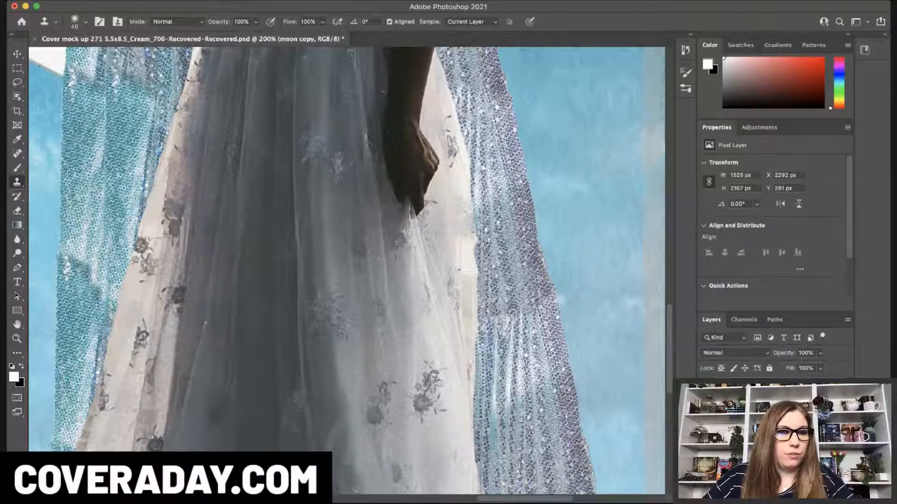
alt+click(81, 314)
mouse_move(92, 264)
mouse_down()
mouse_move(102, 263)
mouse_move(97, 249)
mouse_move(82, 253)
mouse_move(104, 241)
mouse_up()
mouse_move(111, 283)
mouse_down()
mouse_move(111, 305)
mouse_move(124, 261)
mouse_up()
alt+click(77, 295)
drag(101, 337, 93, 376)
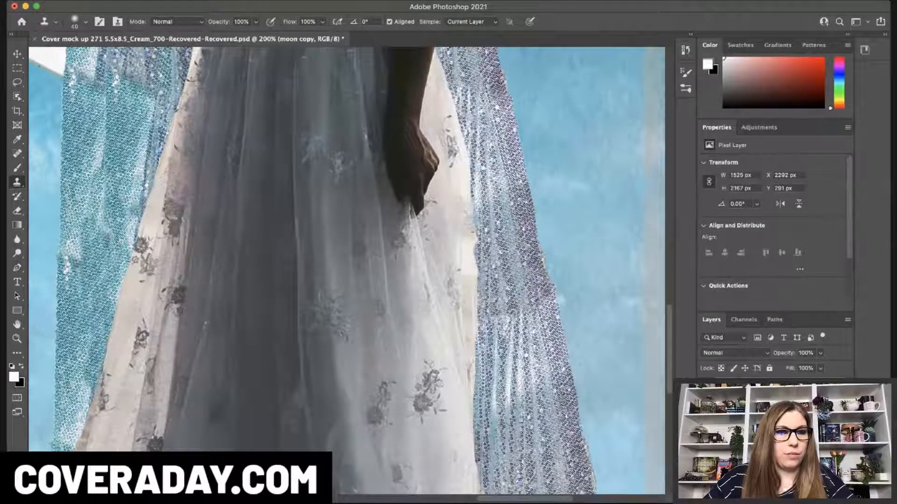
Clone more sequin texture up the length of the left drape and over its upper horizontal seam
alt+click(104, 315)
drag(84, 416, 98, 299)
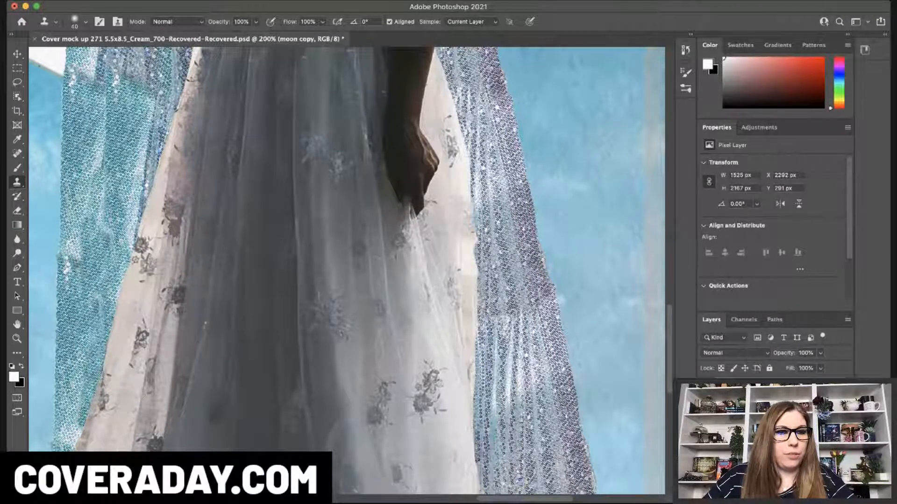
alt+click(87, 177)
mouse_move(103, 218)
mouse_down()
mouse_move(99, 226)
mouse_move(109, 202)
mouse_move(112, 230)
mouse_move(96, 160)
mouse_up()
alt+click(128, 158)
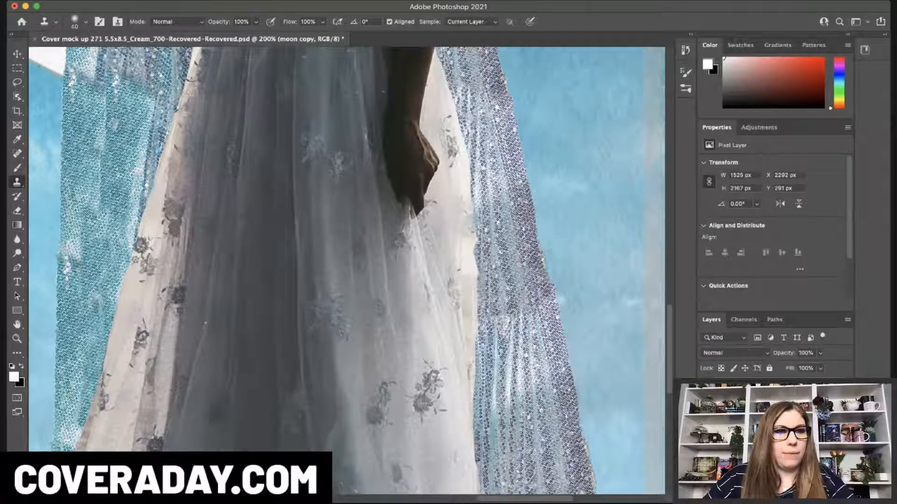
alt+click(117, 140)
drag(100, 60, 109, 106)
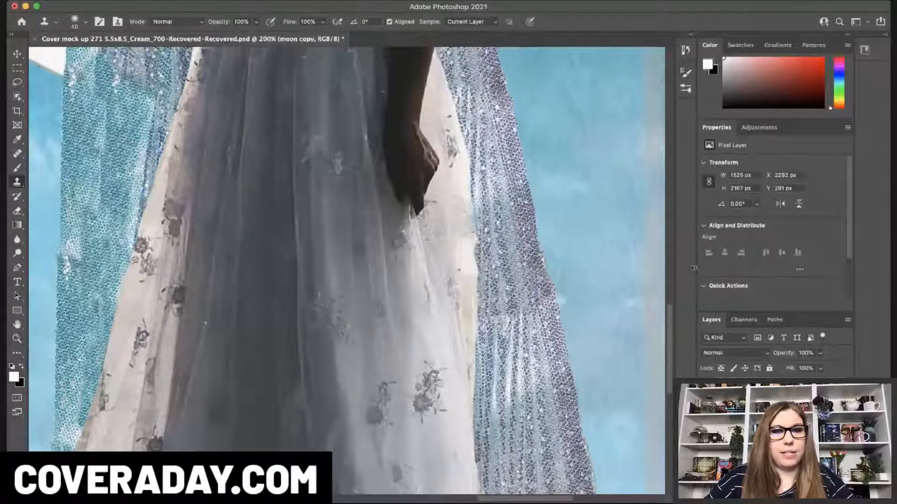
Blend the upper part of the left drape beside the skirt with the Clone Stamp at 31% opacity
scroll(670, 326, up, 10)
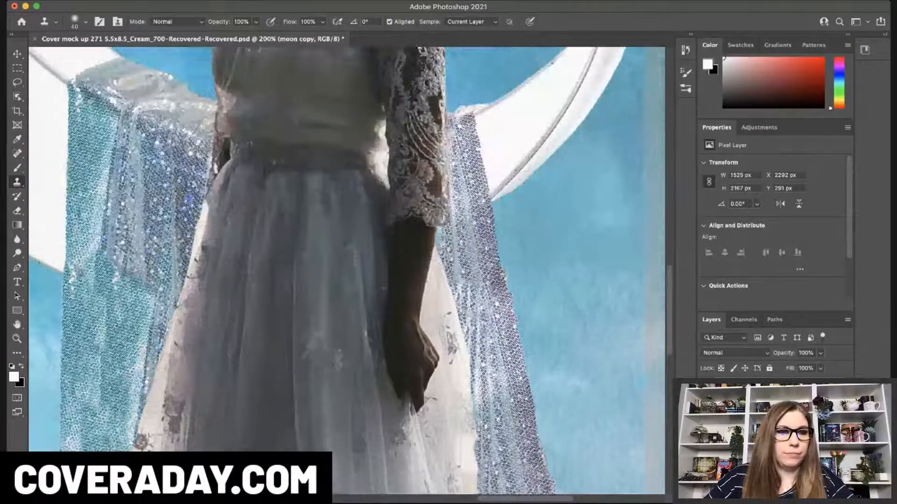
key(3)
key(1)
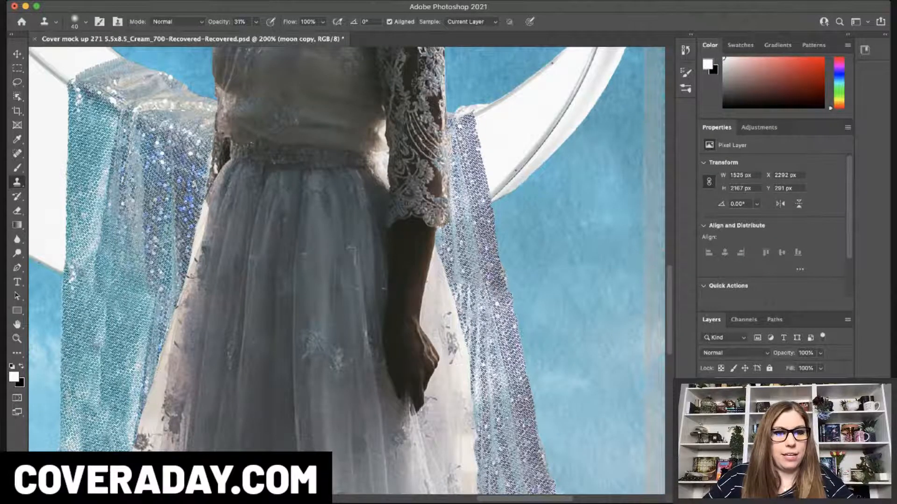
mouse_move(157, 271)
mouse_down()
mouse_move(158, 318)
mouse_move(140, 358)
mouse_up()
alt+click(112, 267)
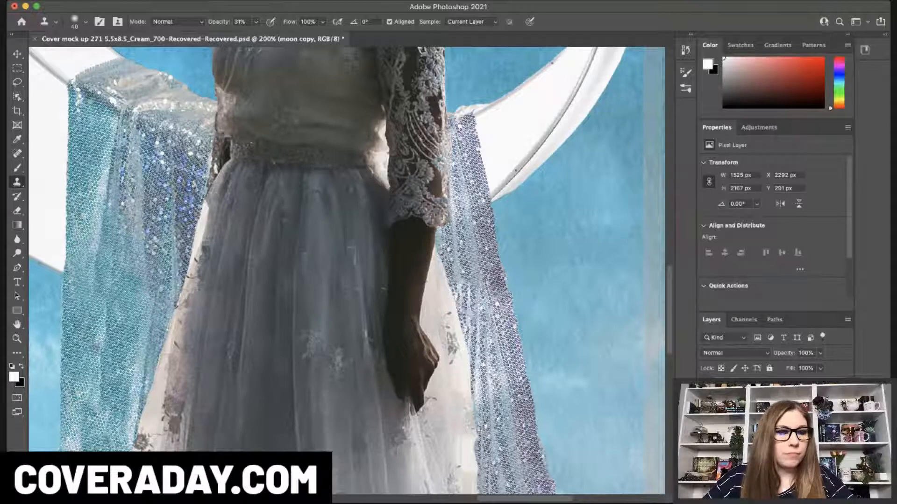
key(super+minus)
key(super+minus)
key(super+minus)
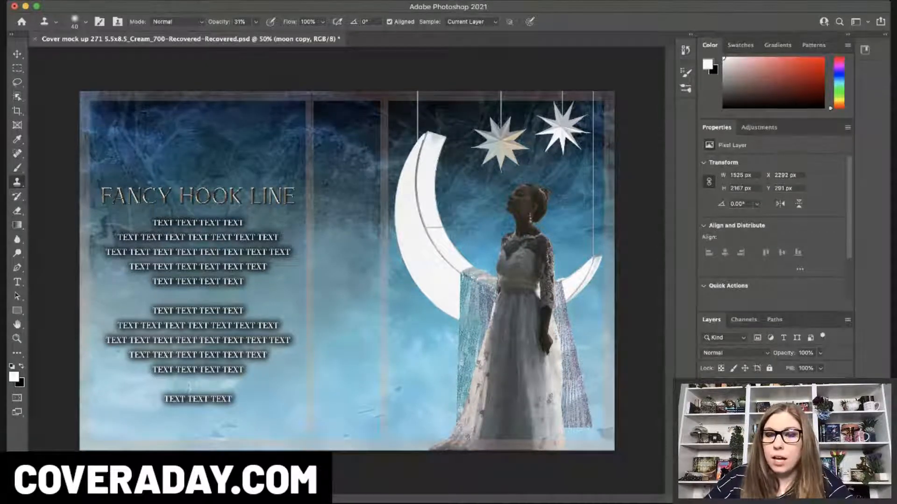
Duplicate the retouched moon copy layer and move the duplicate down and right to X 2326 px, Y 458 px
key(super+j)
click(17, 55)
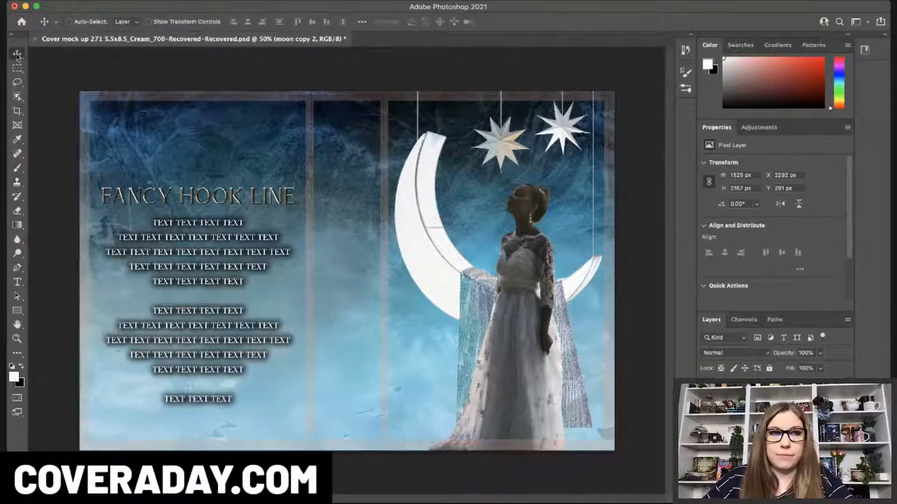
drag(486, 282, 492, 298)
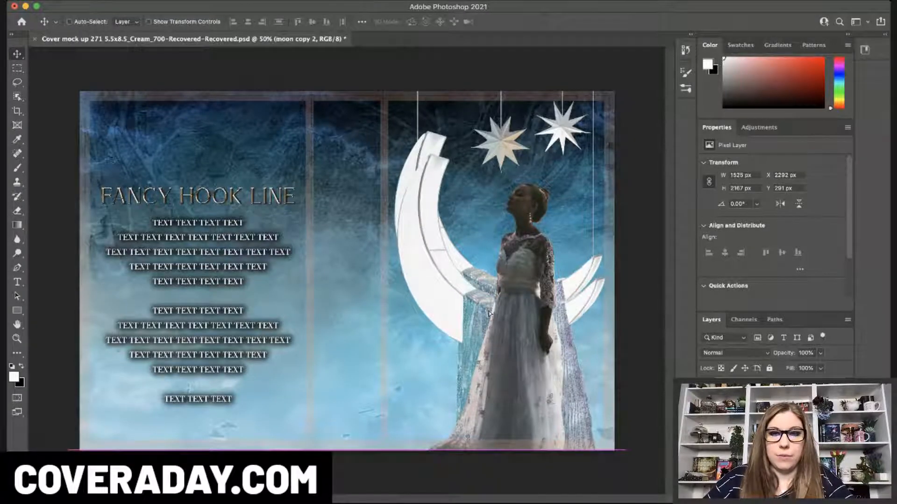
key(Right)
key(Right)
key(Right)
key(Right)
key(Right)
key(Right)
key(Right)
key(Right)
key(Right)
key(Right)
key(Right)
key(Right)
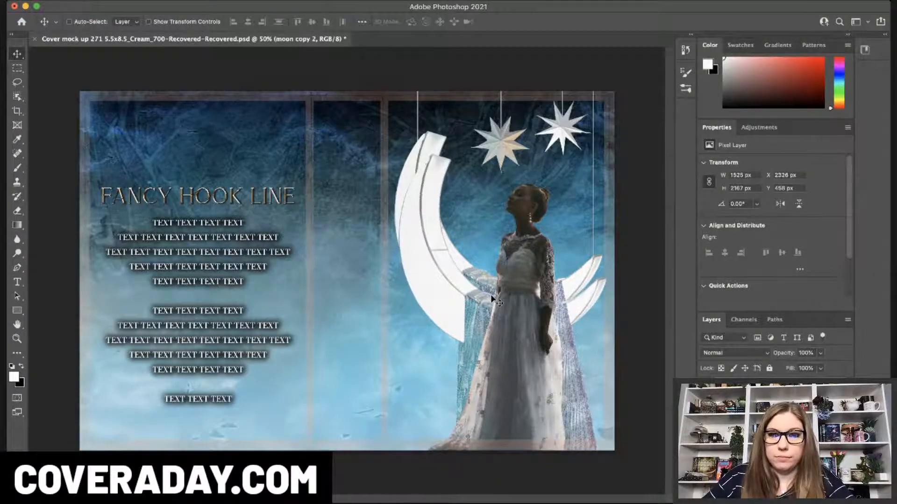
Add a layer mask to the shifted moon duplicate, invert it to black, and ready the Brush with white
click(760, 490)
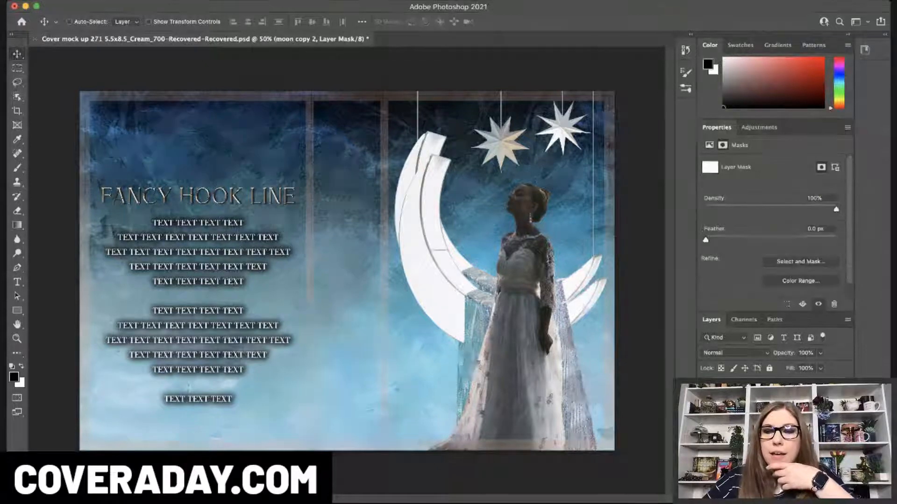
key(super+i)
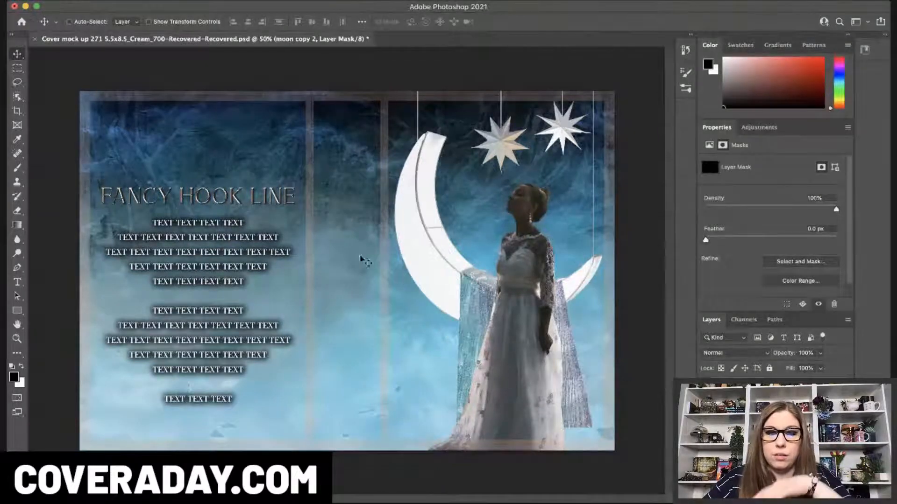
key(b)
key(x)
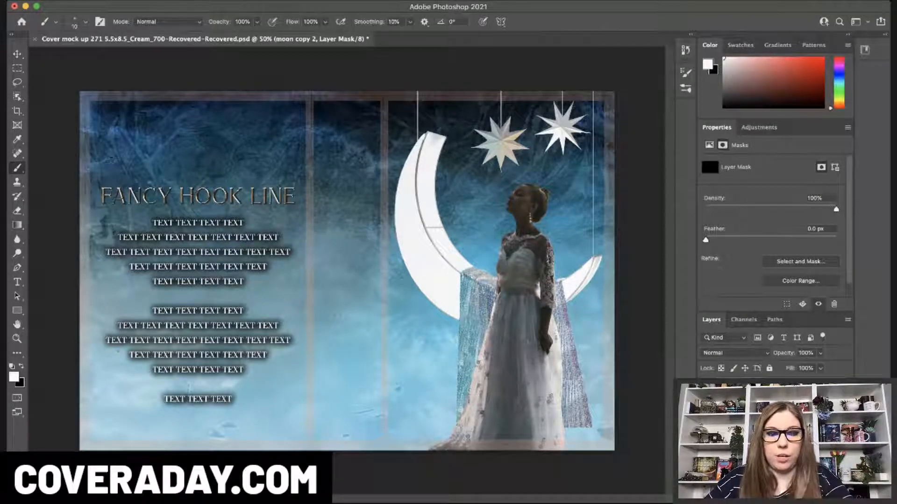
Paint white on the mask with a 200 px brush to extend the fabric down to the cover's lower edge
key(bracketright)
key(bracketright)
key(bracketright)
key(bracketright)
key(bracketright)
key(bracketright)
key(bracketright)
key(bracketright)
key(bracketright)
key(bracketright)
key(bracketright)
key(bracketright)
key(bracketright)
key(bracketright)
key(bracketright)
key(bracketright)
key(bracketright)
key(bracketright)
key(bracketright)
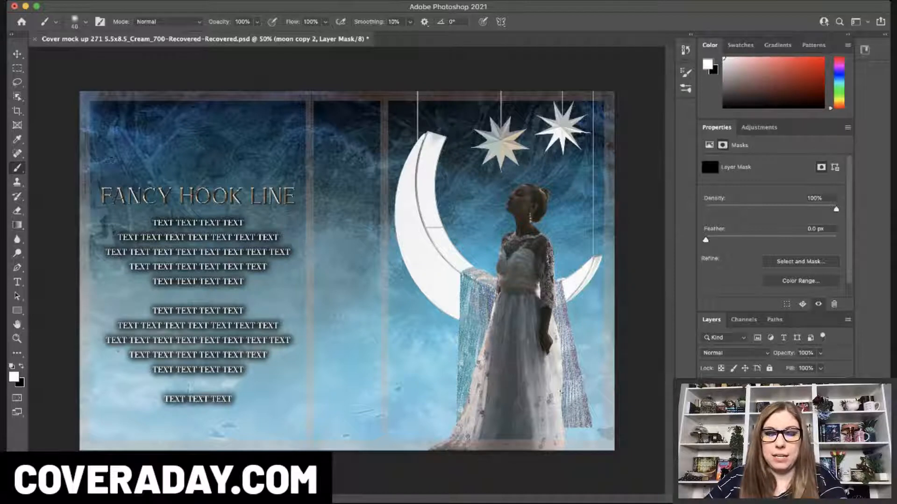
mouse_move(474, 299)
mouse_down()
mouse_move(563, 303)
mouse_move(589, 445)
mouse_up()
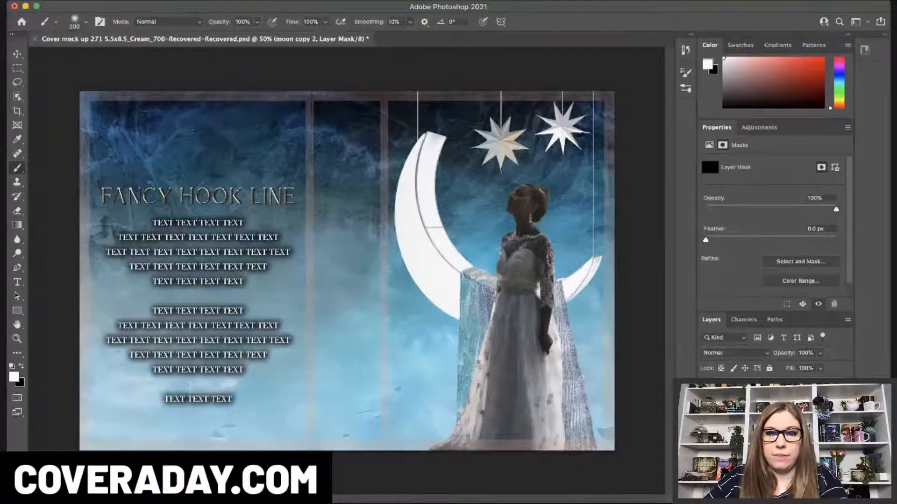
key(bracketleft)
key(bracketleft)
key(bracketleft)
key(bracketleft)
key(bracketleft)
key(bracketleft)
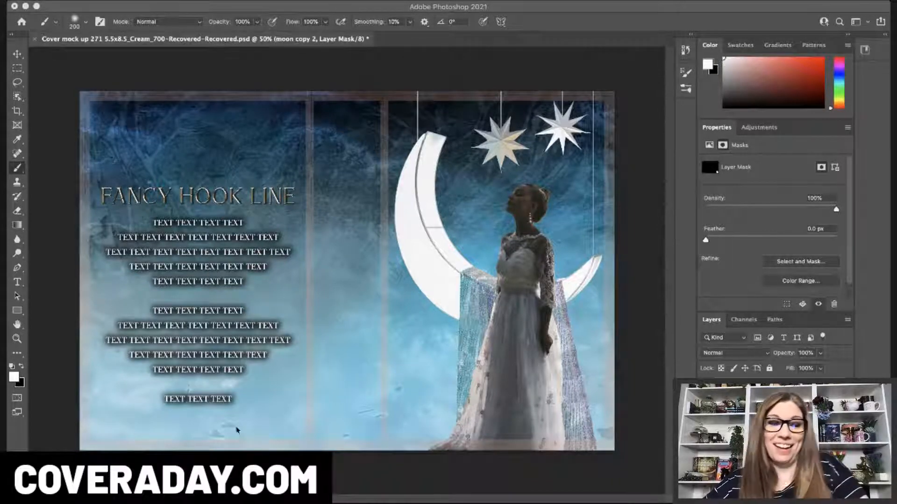
Group the two moon copy layers as moon, and duplicate that group as a smart object
click(794, 415)
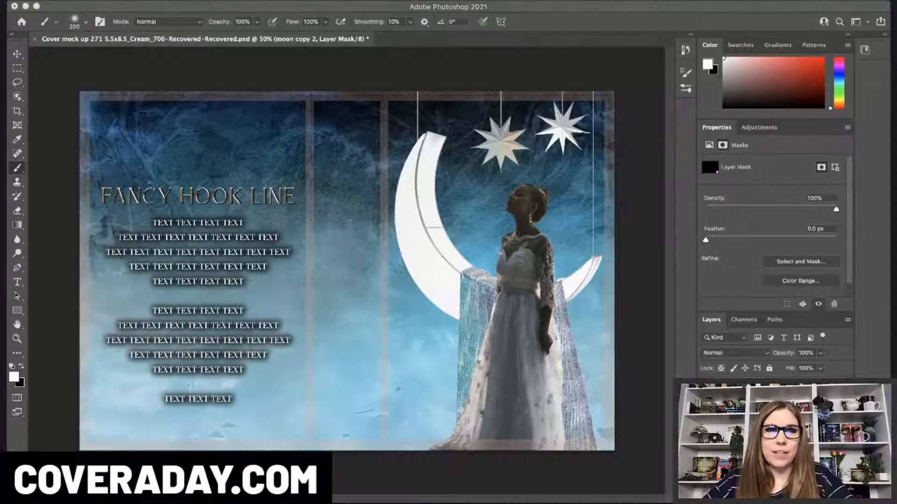
click(327, 15)
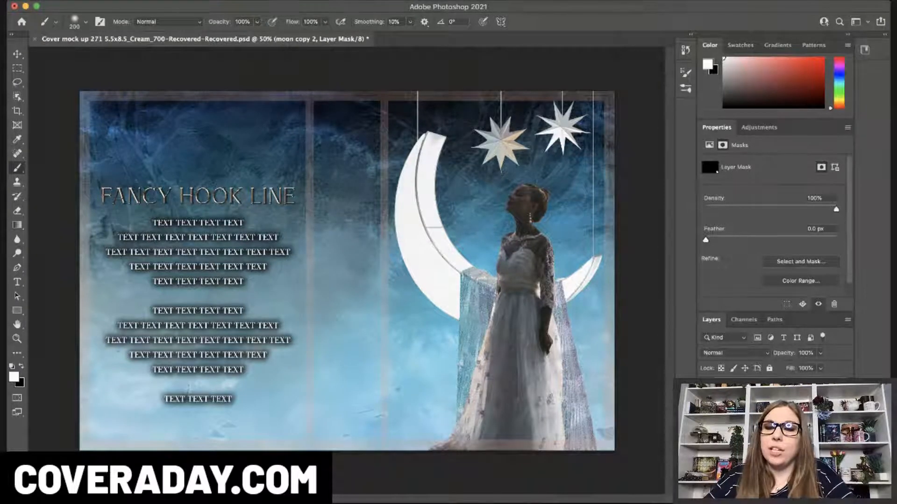
shift+click(766, 425)
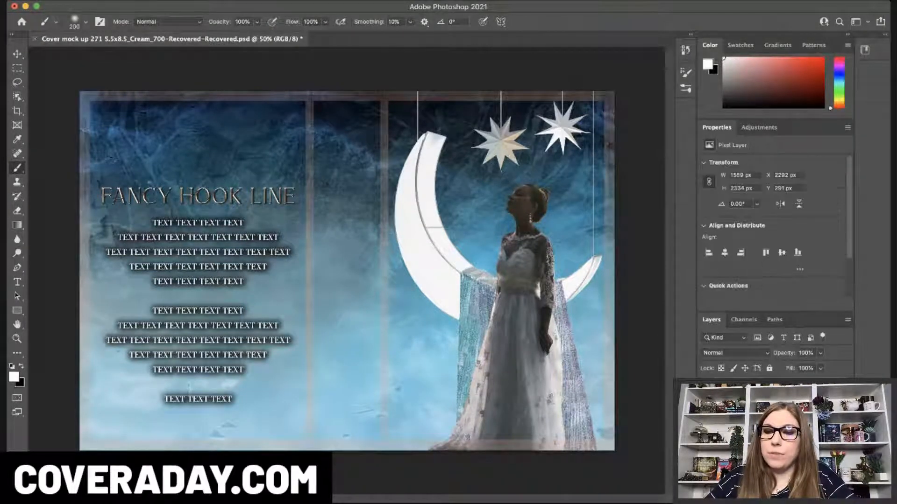
key(ctrl+g)
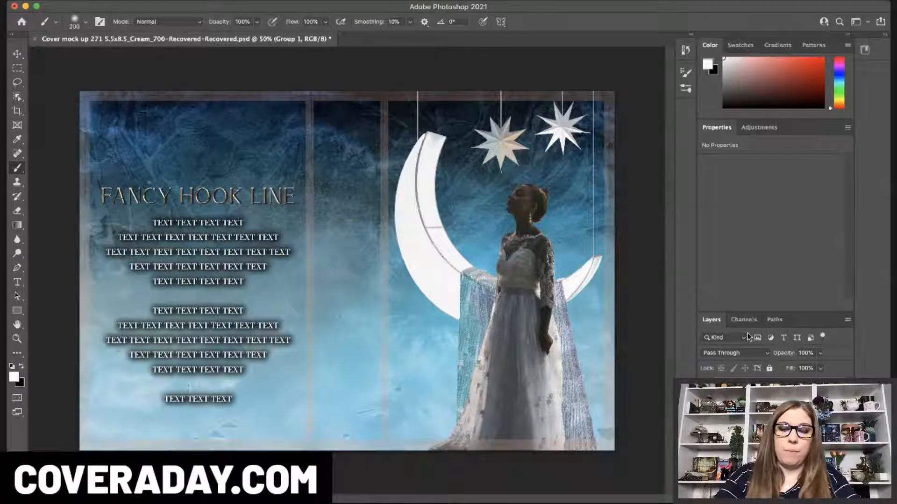
text(moon)
key(Return)
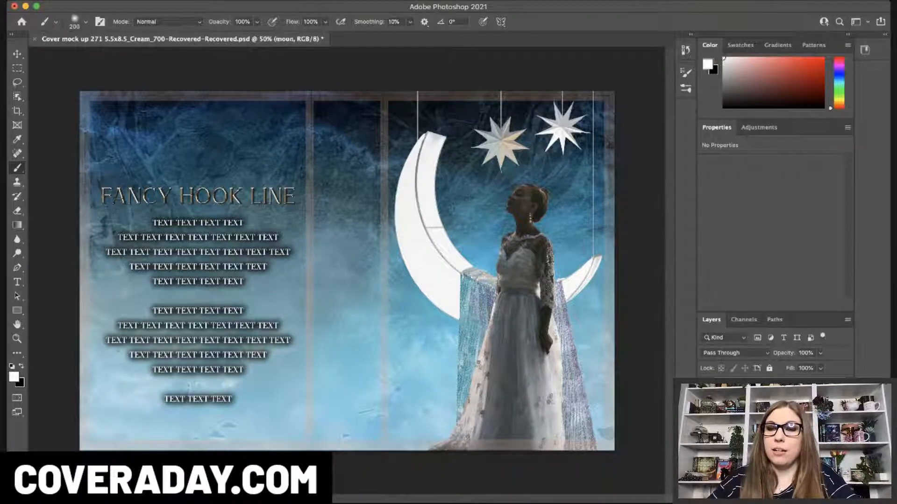
key(super+j)
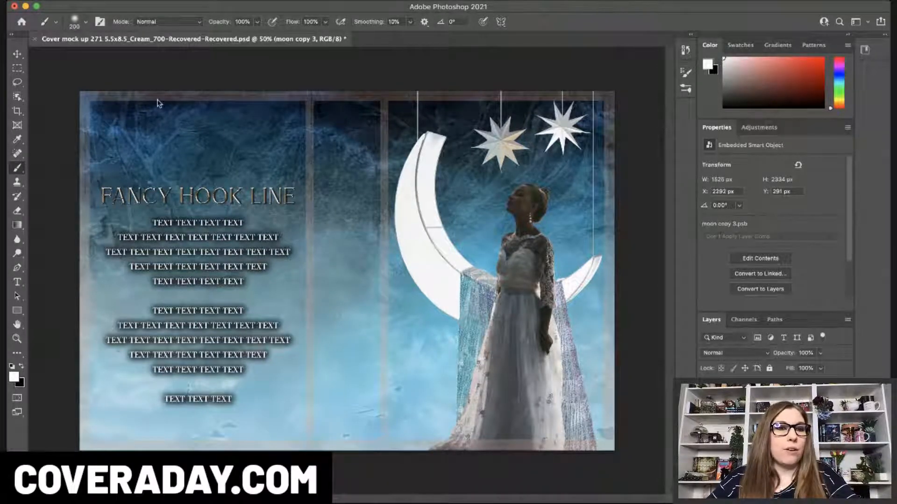
key(h)
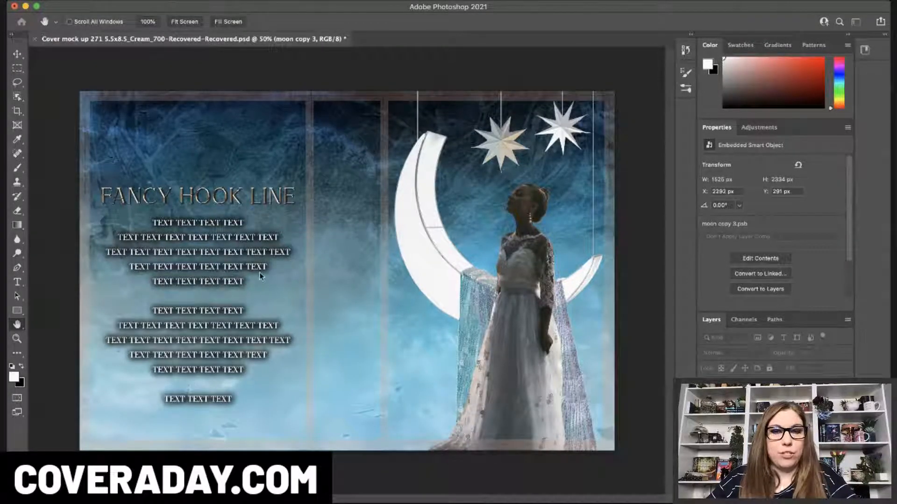
click(210, 359)
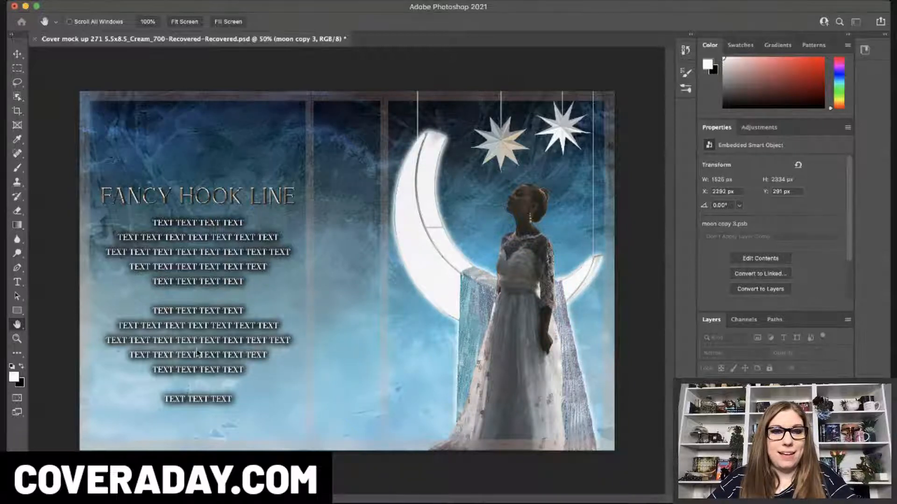
drag(204, 347, 235, 356)
drag(255, 279, 236, 277)
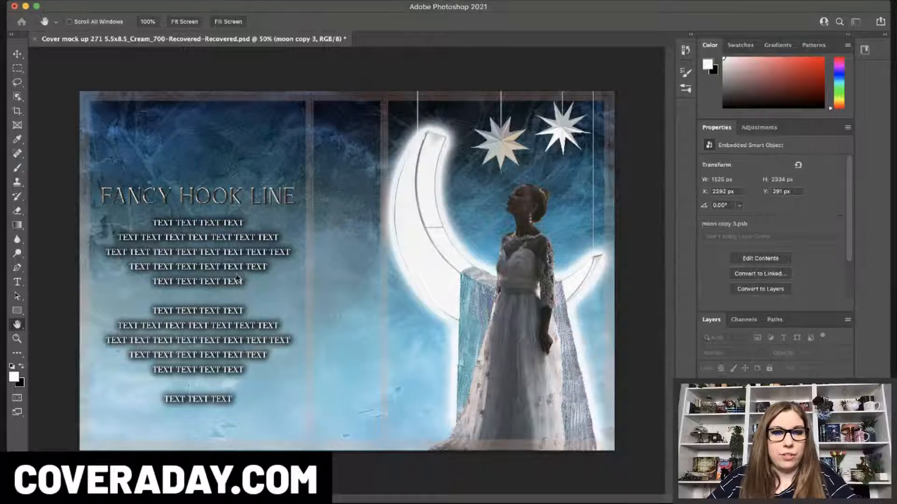
click(231, 304)
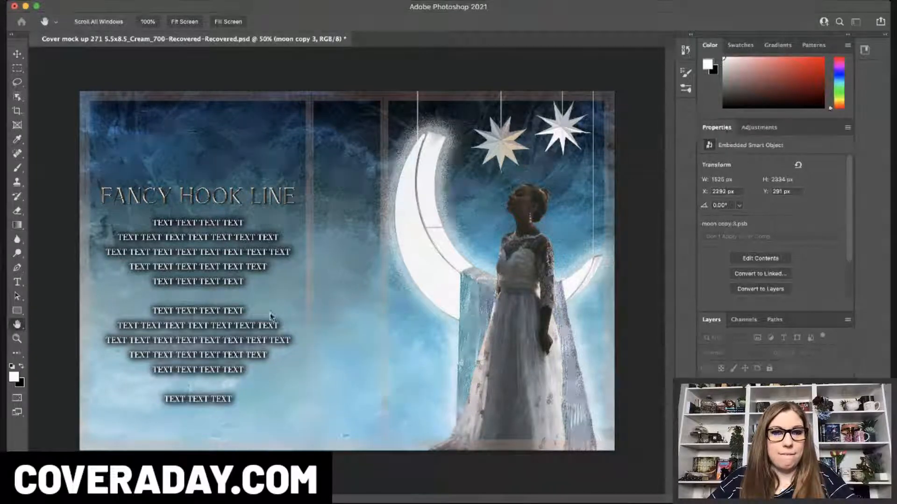
click(388, 331)
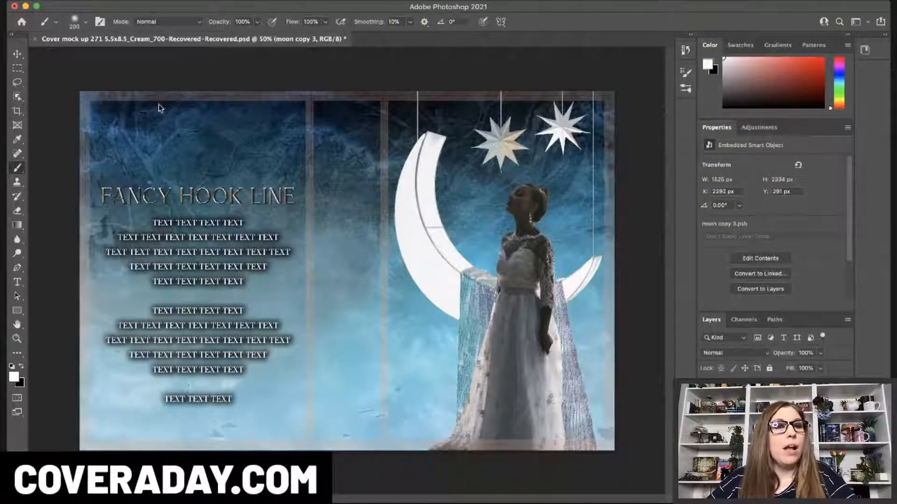
Add a soft light-coloured outer glow to the moon copy 3 smart object through its layer style
click(340, 215)
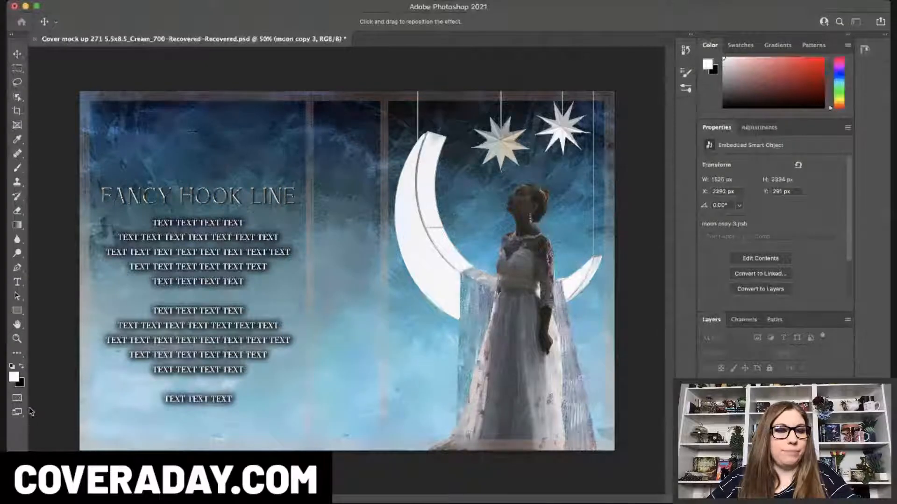
click(42, 417)
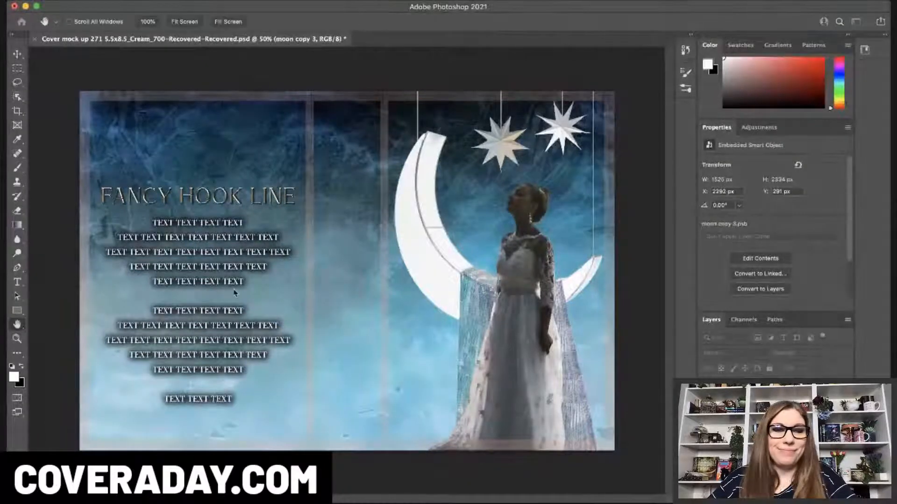
drag(208, 362, 224, 366)
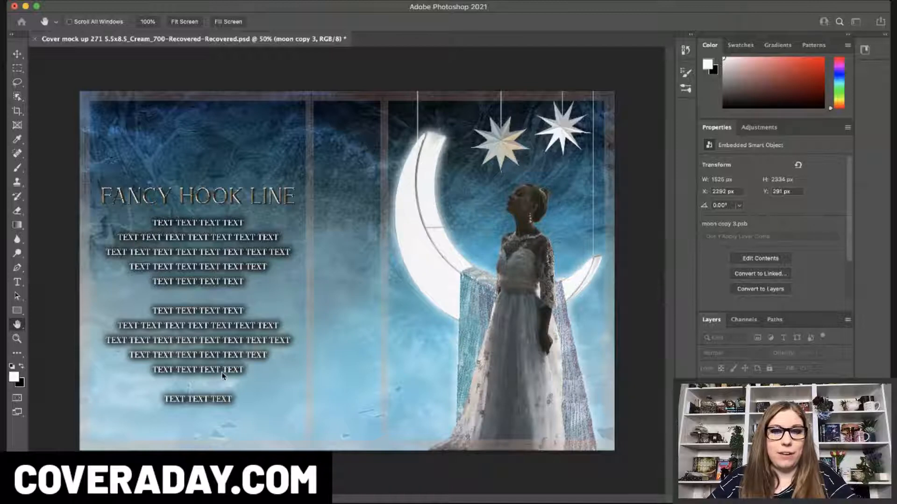
click(183, 305)
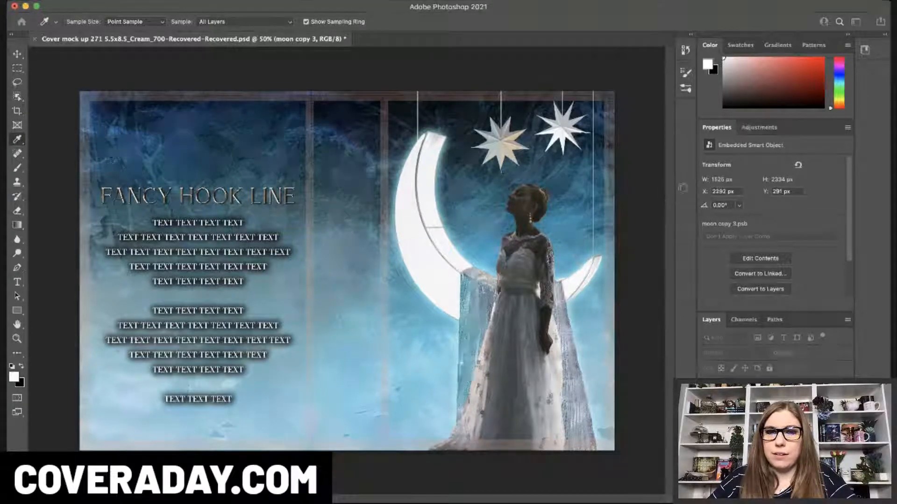
key(h)
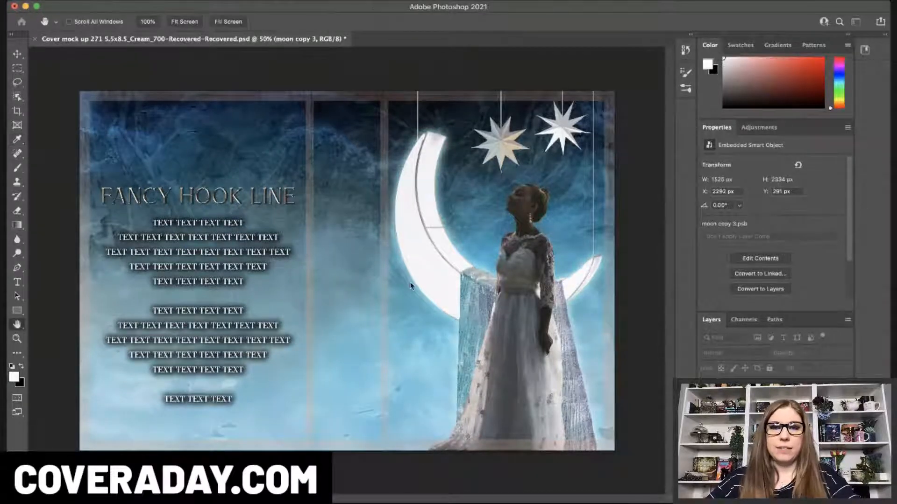
key(b)
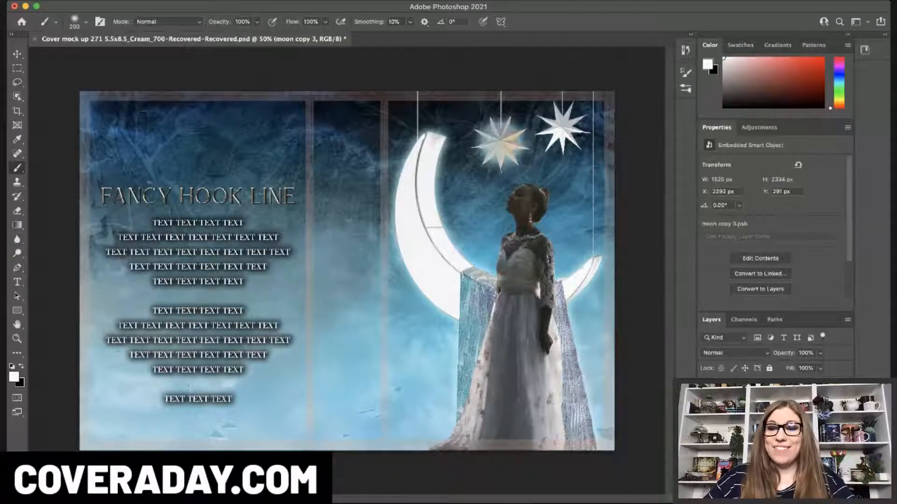
Edit the star dark layer's layer style to give the hanging stars a glow in a chosen colour
double_click(771, 411)
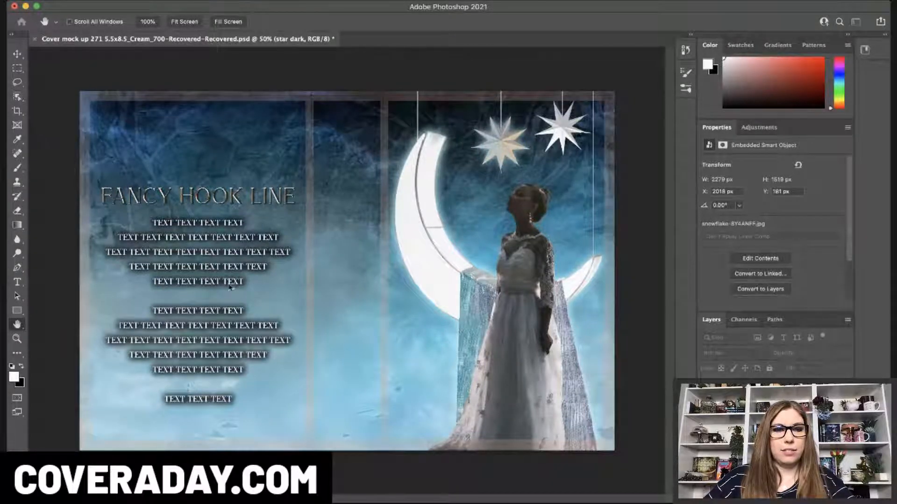
key(i)
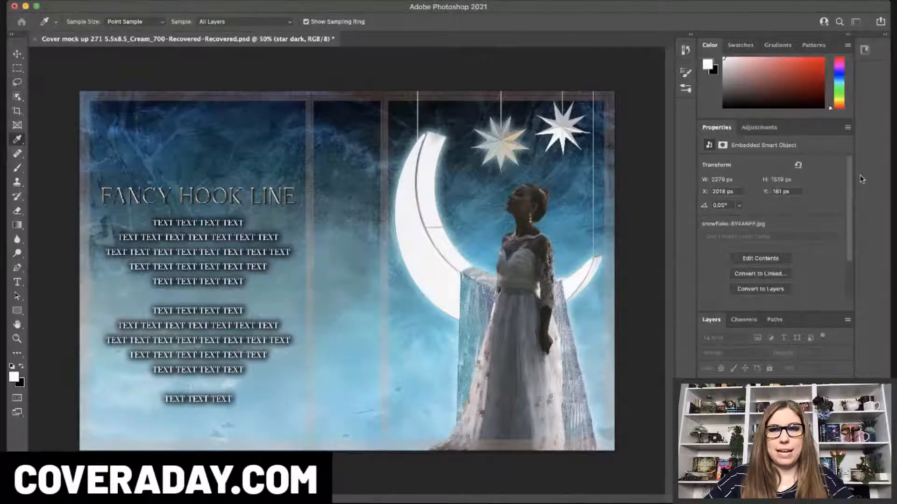
key(b)
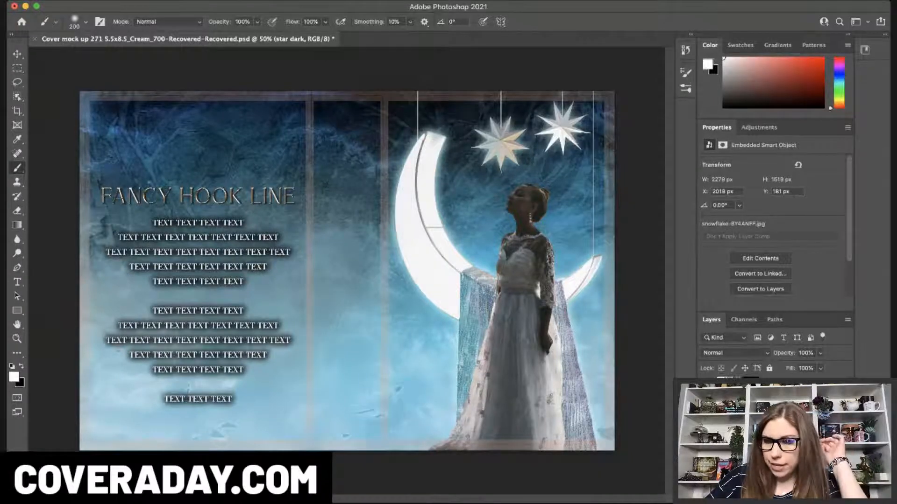
Edit the girl copy layer's layer style to add a glow around the woman
click(761, 434)
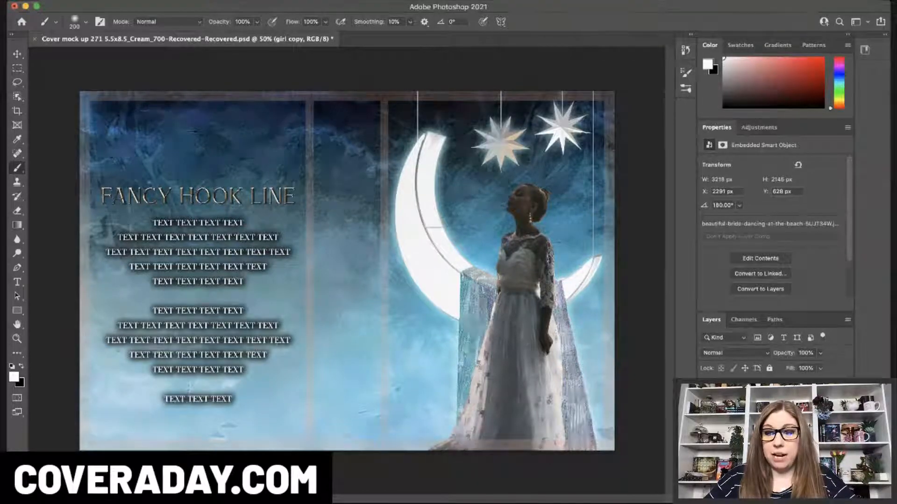
click(706, 434)
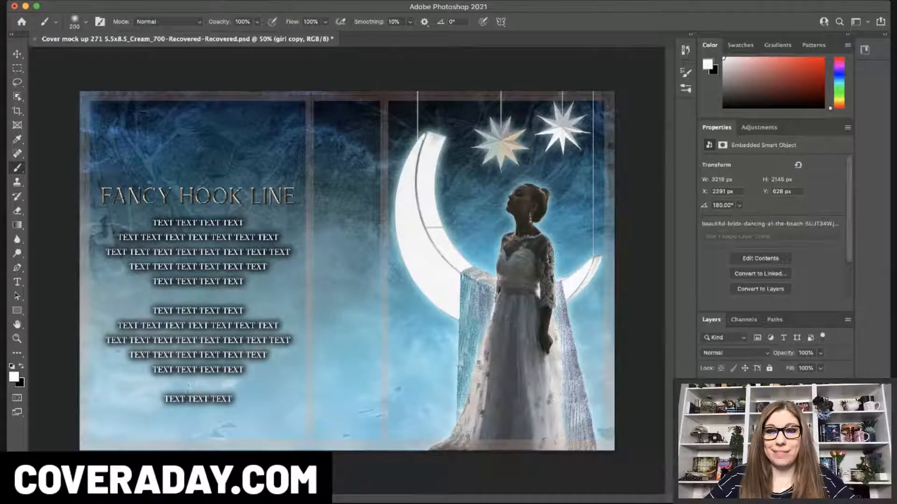
double_click(757, 434)
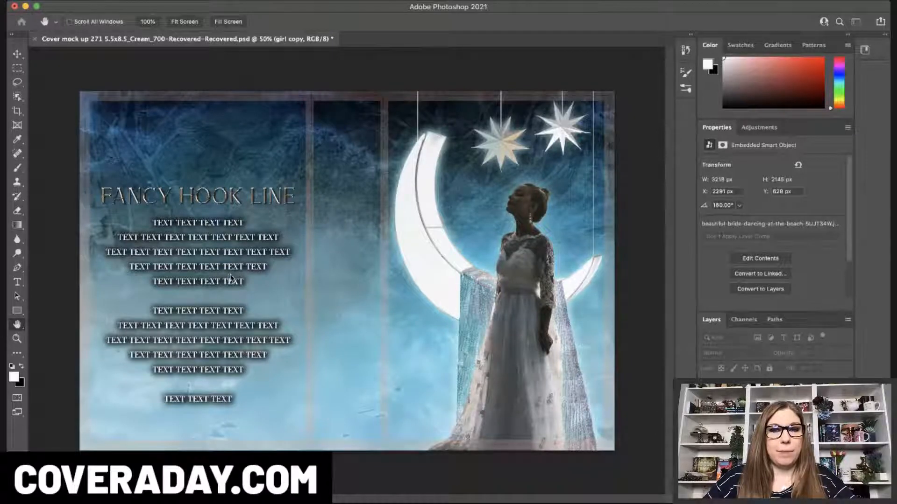
key(b)
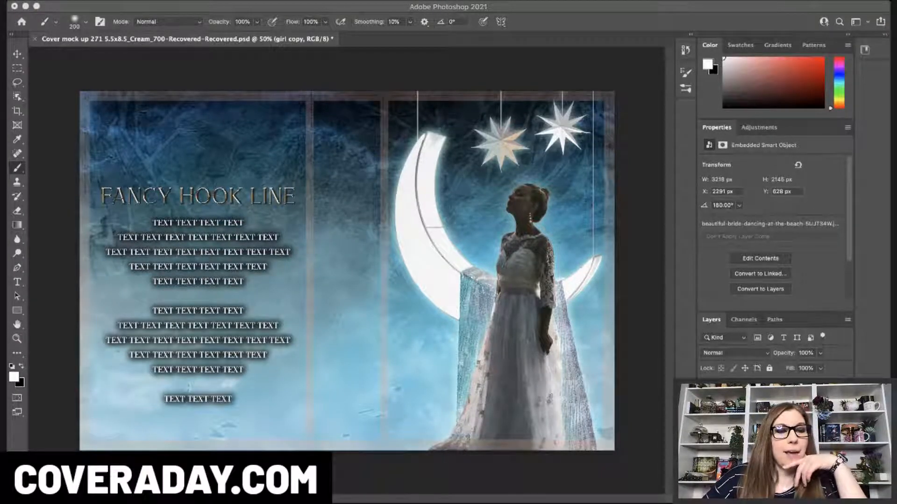
Try the gold ornamental frame at 76.90% scale over the woman's skirt on the front cover, and hide it again
key(super+Tab)
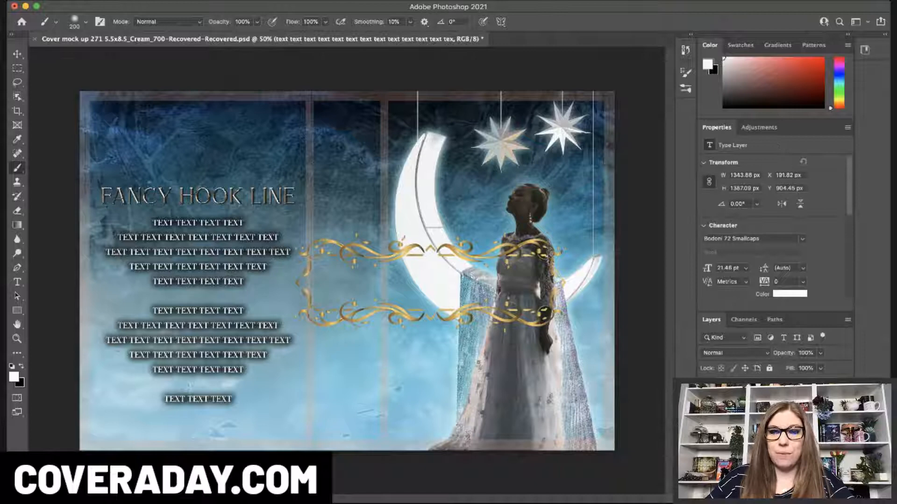
click(757, 430)
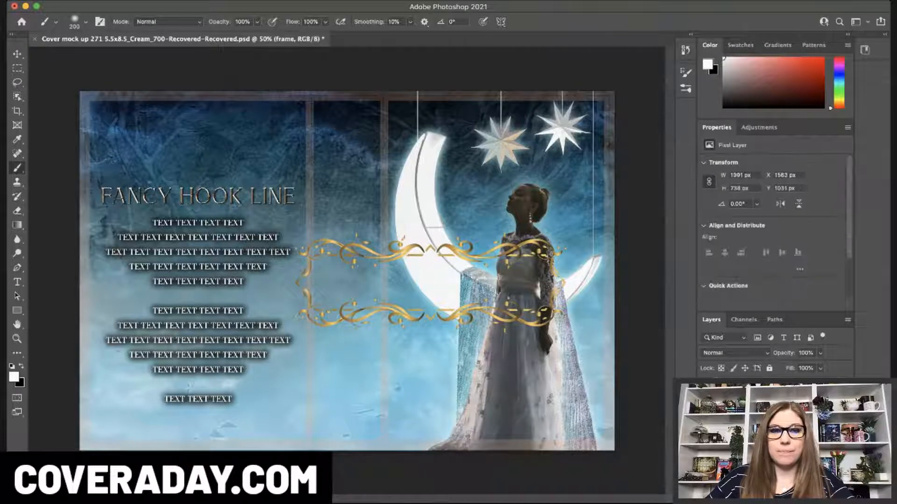
click(17, 54)
drag(477, 297, 529, 359)
key(super+t)
drag(484, 302, 487, 326)
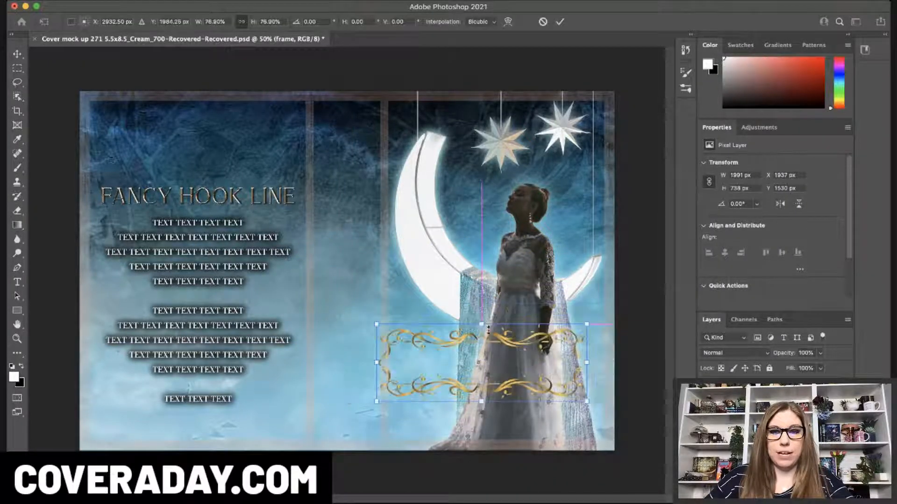
drag(503, 373, 522, 384)
key(Return)
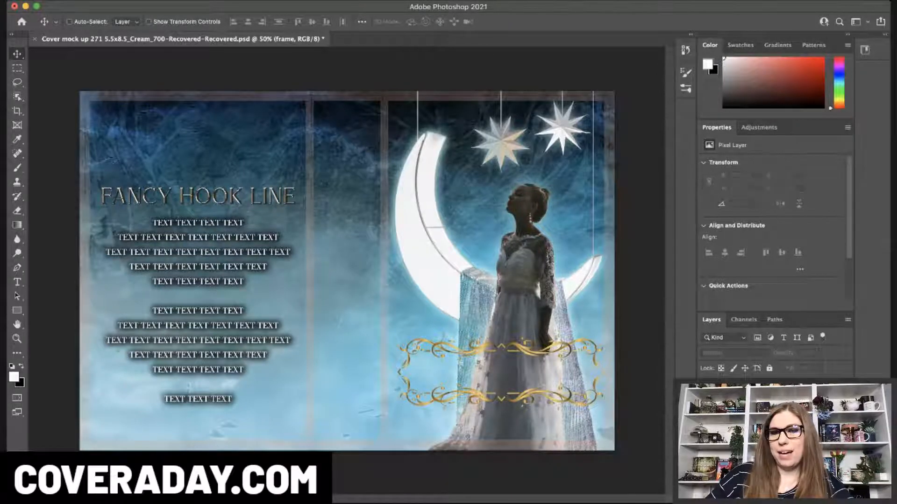
key(super+comma)
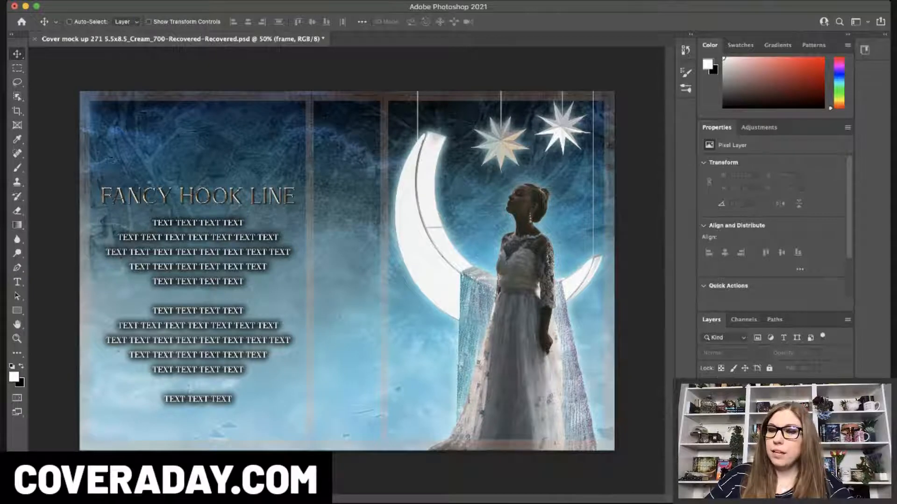
key(super+Tab)
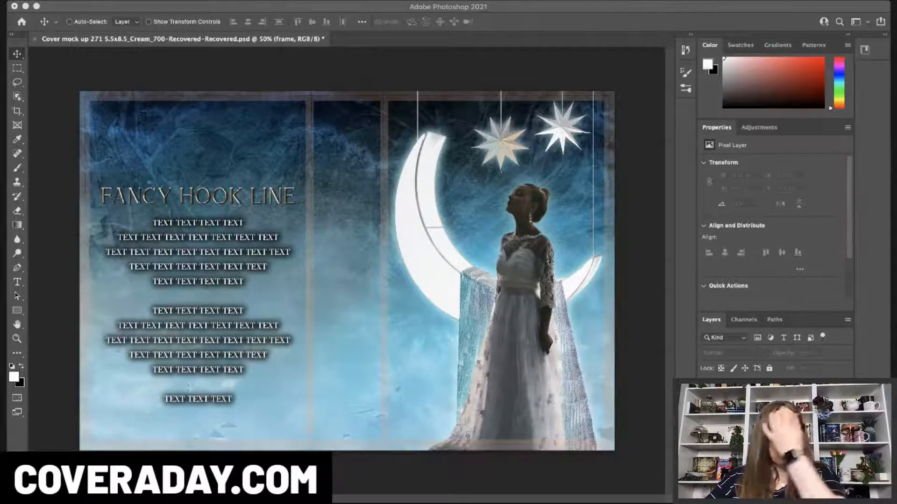
click(17, 282)
click(416, 329)
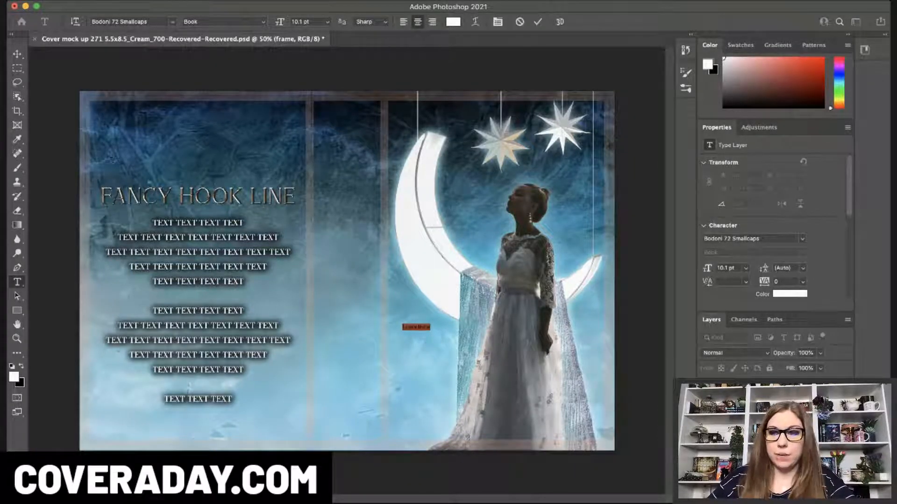
key(ctrl+Return)
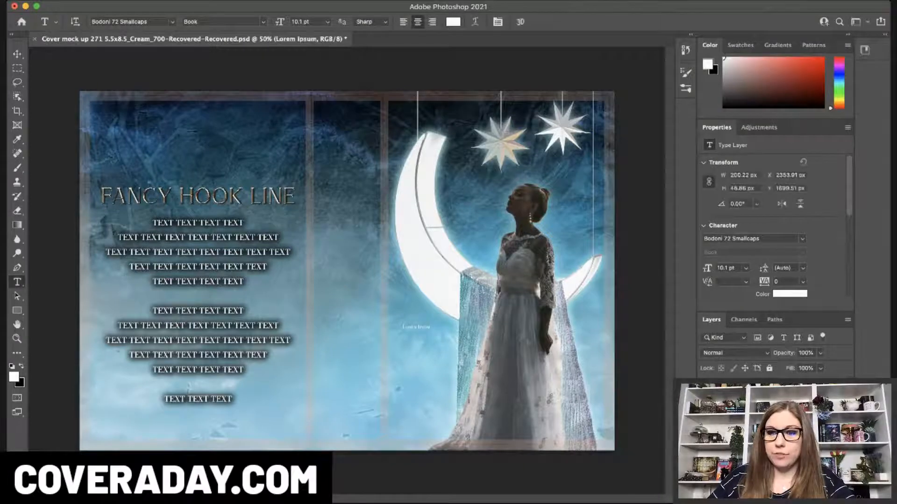
click(775, 439)
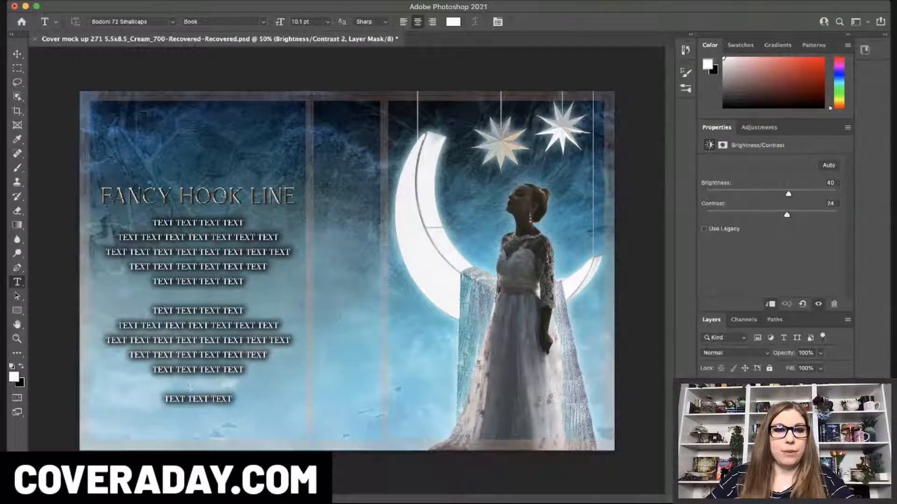
Duplicate the Fancy Hook Line text layer and change the duplicate's text to LUNAR
click(194, 193)
key(Escape)
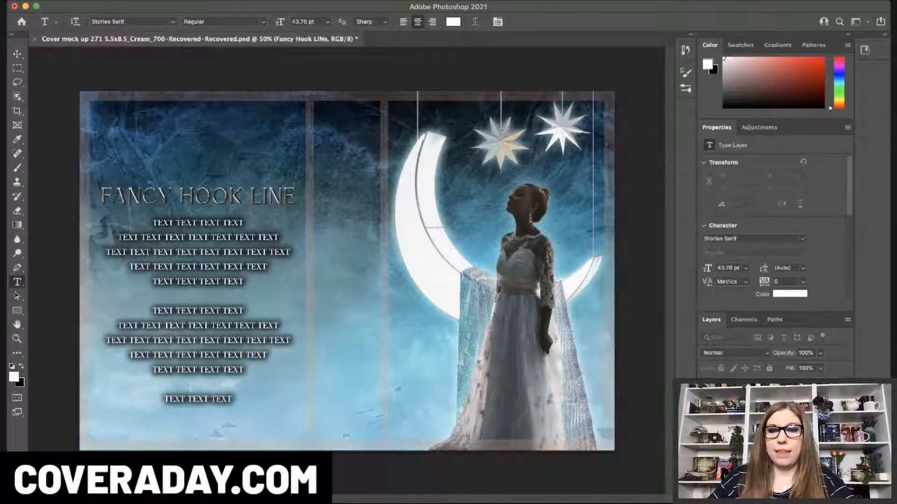
key(Return)
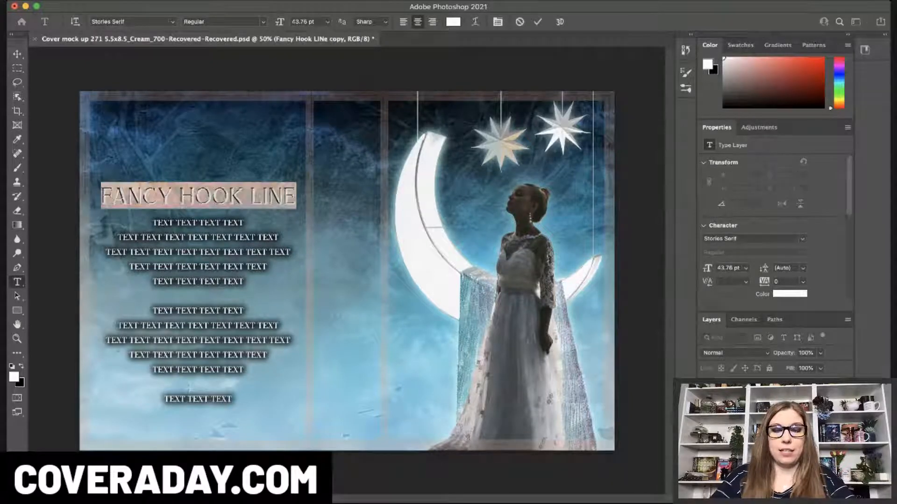
text(LUNAR)
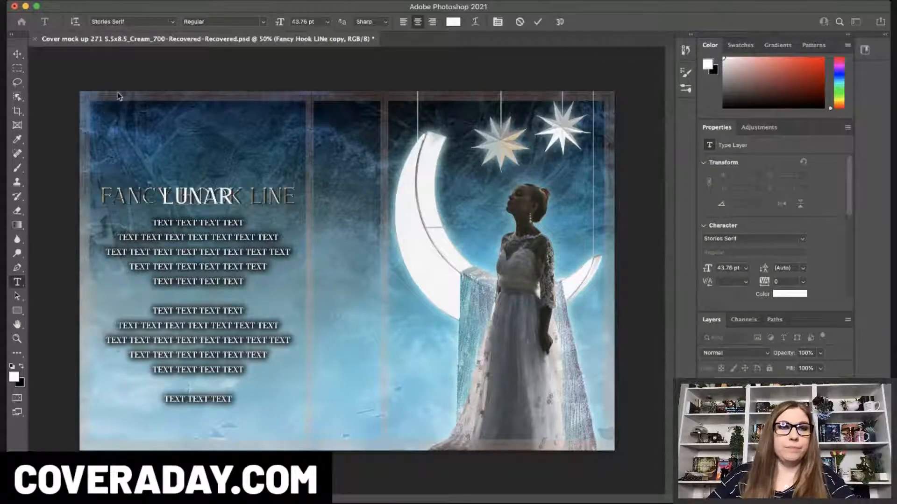
Move the LUNAR title onto the front cover, scale it to 213.96%, and nudge it to X 2289 px, Y 1604.16 px
click(17, 54)
drag(226, 200, 548, 367)
key(ctrl+t)
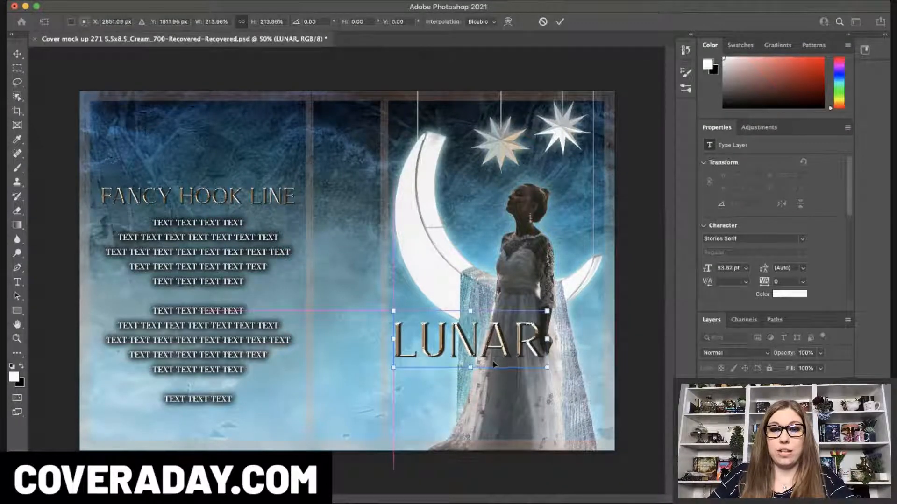
key(Return)
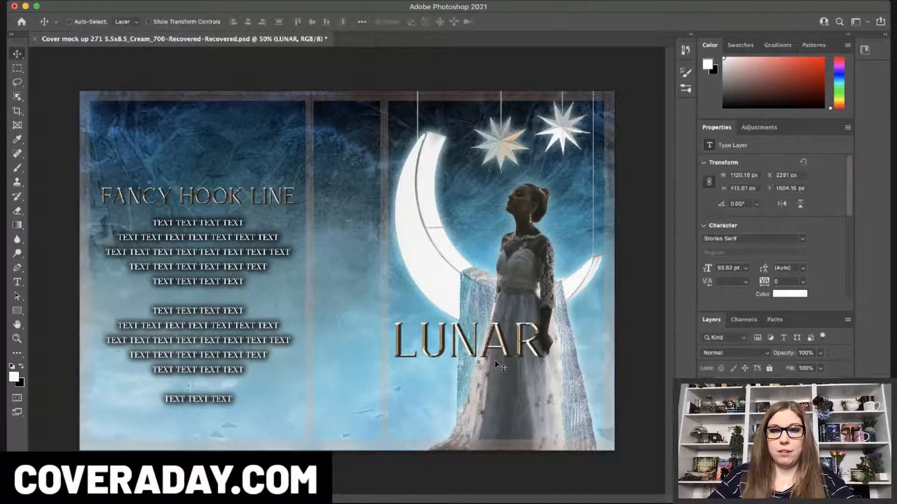
key(Left)
key(Left)
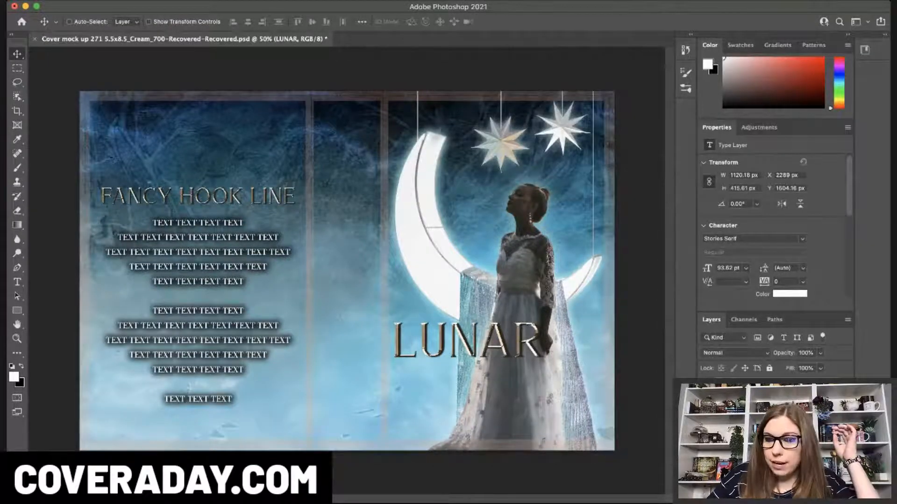
Check the LUNAR title's satin layer effect and duplicate the LUNAR text layer
double_click(756, 434)
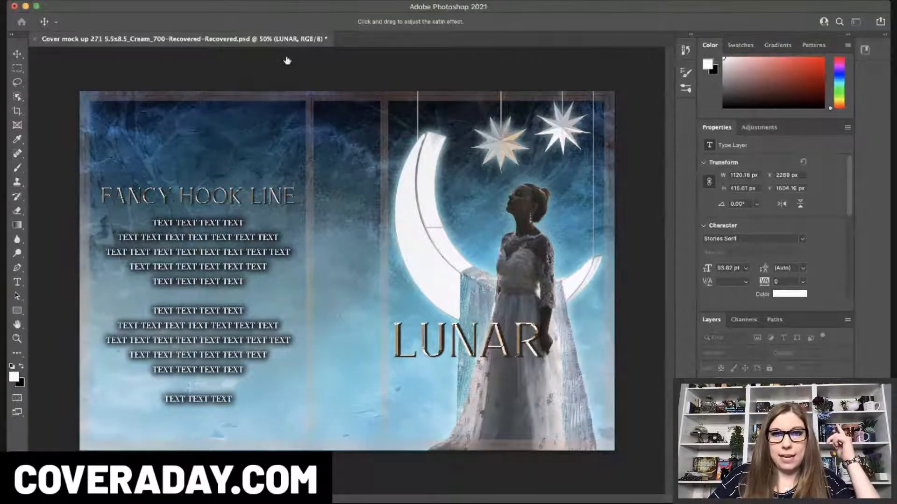
click(686, 216)
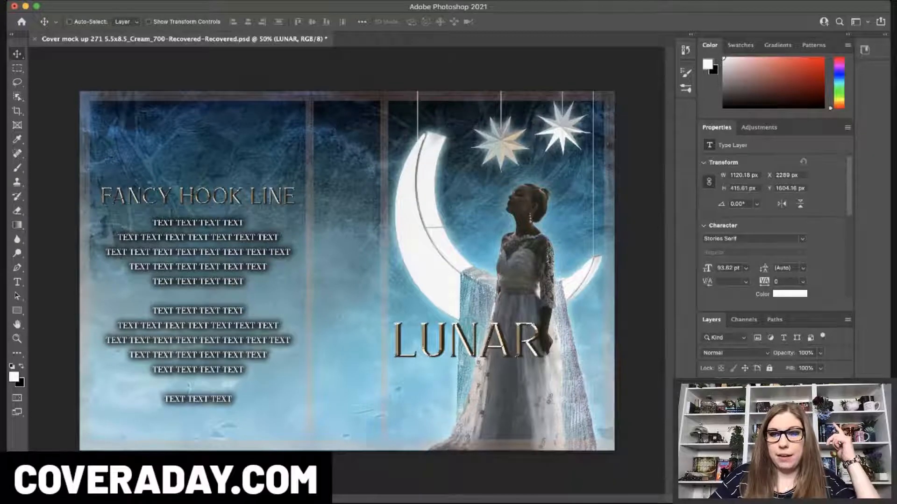
key(super+j)
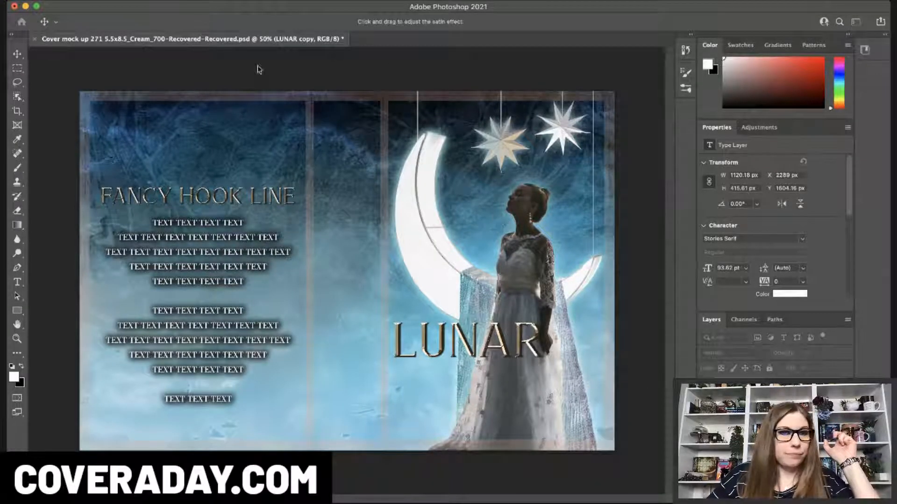
Edit the LUNAR copy's layer style effects to give the title a cool silver-blue look
key(i)
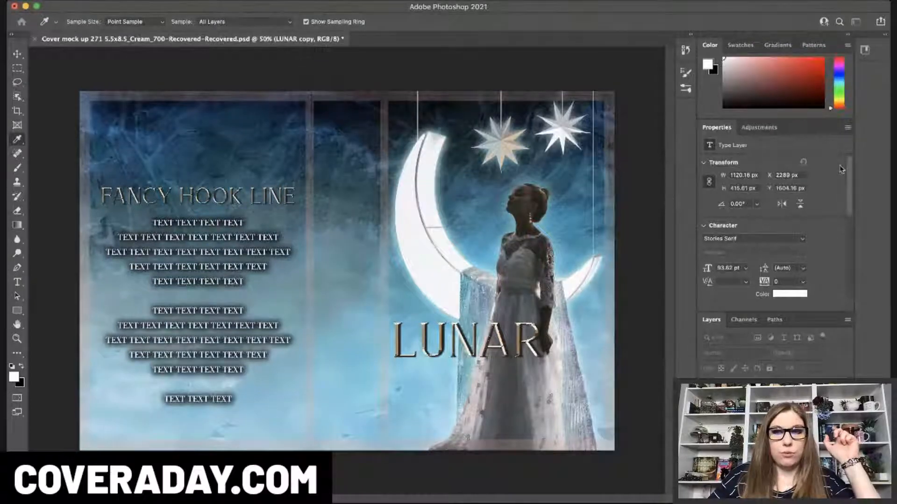
click(107, 178)
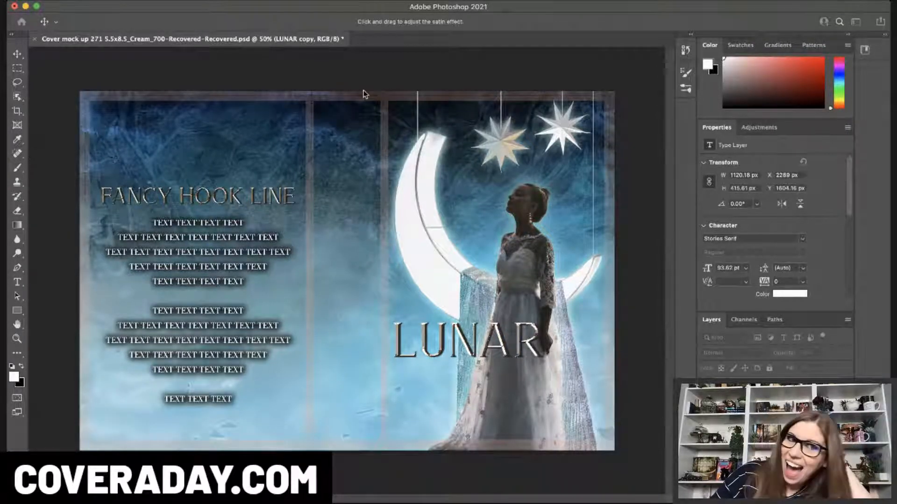
click(55, 209)
click(194, 97)
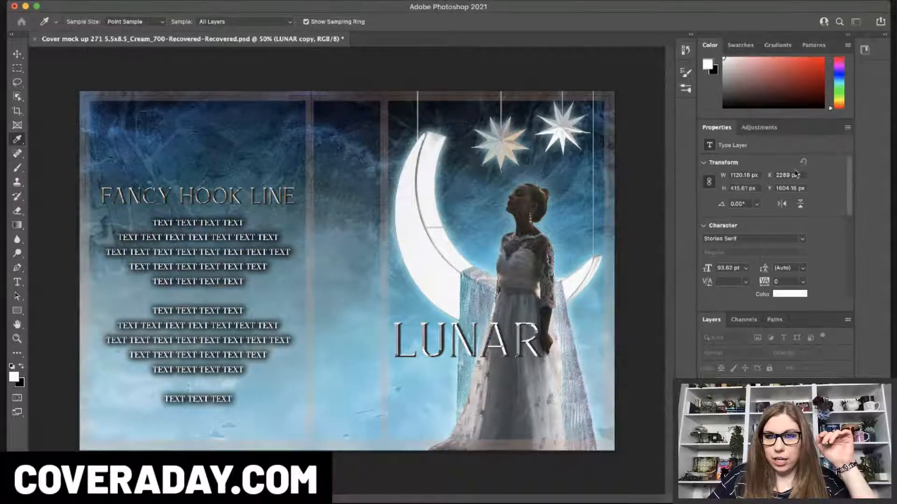
key(h)
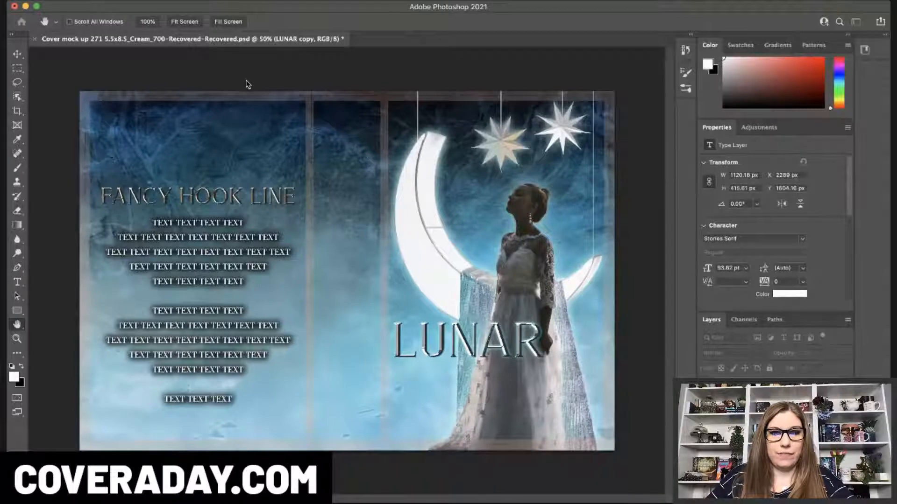
key(i)
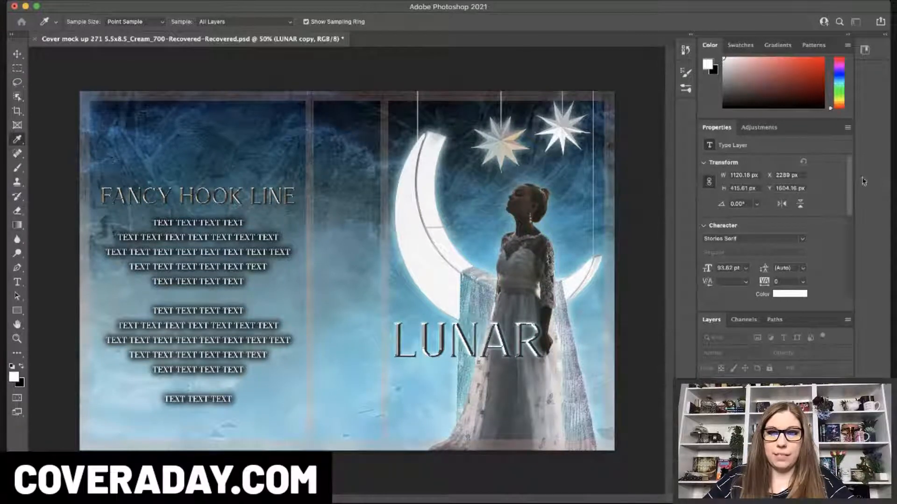
key(h)
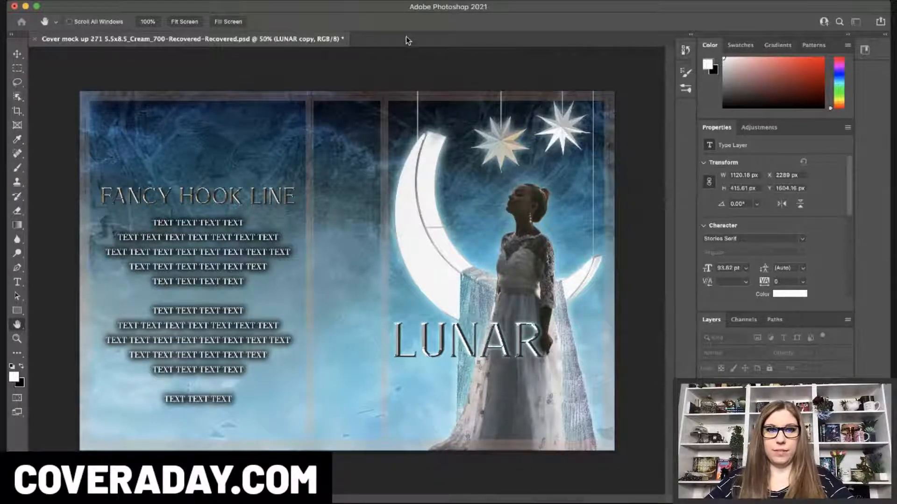
key(v)
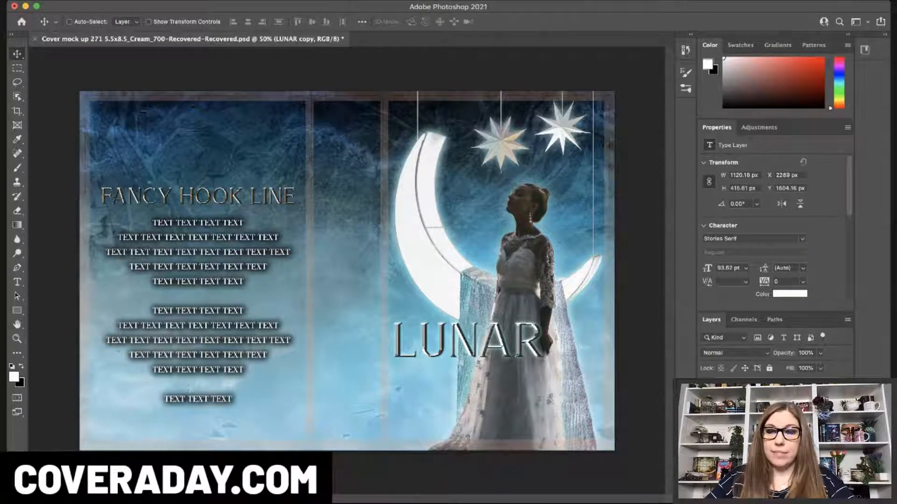
Duplicate the silver LUNAR title as a second line reading RISING, placed below it at X 2717.57 px, Y 1930.16 px
key(super+j)
drag(468, 340, 519, 385)
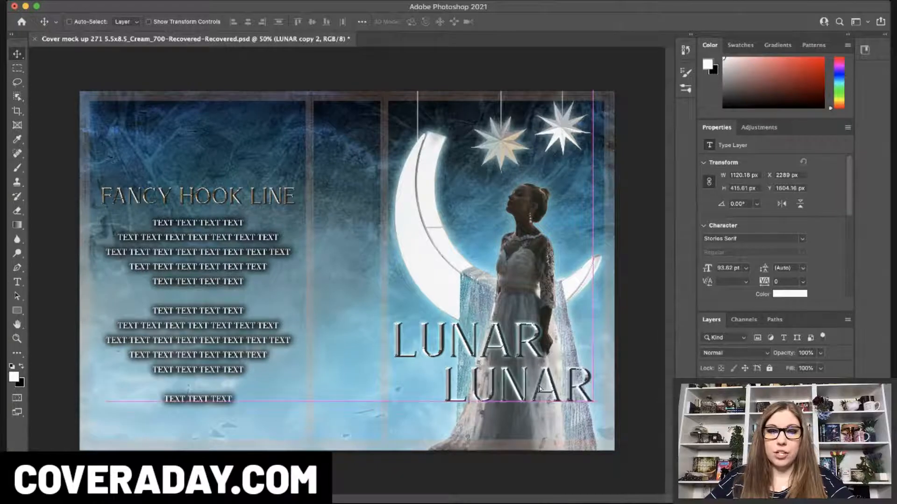
click(17, 282)
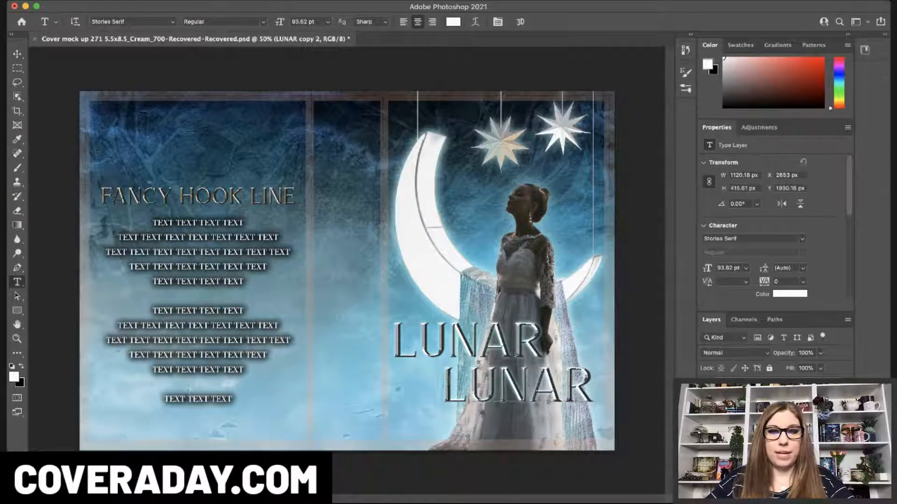
drag(446, 385, 781, 266)
text(RISING)
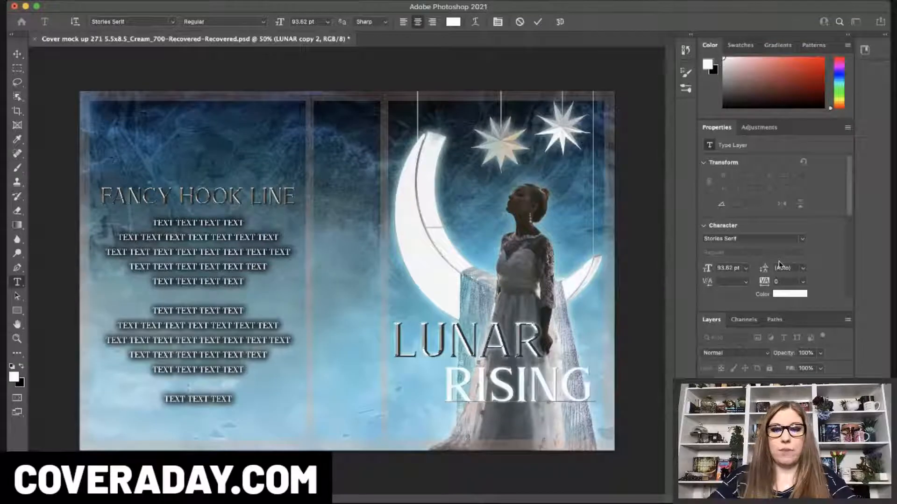
click(18, 54)
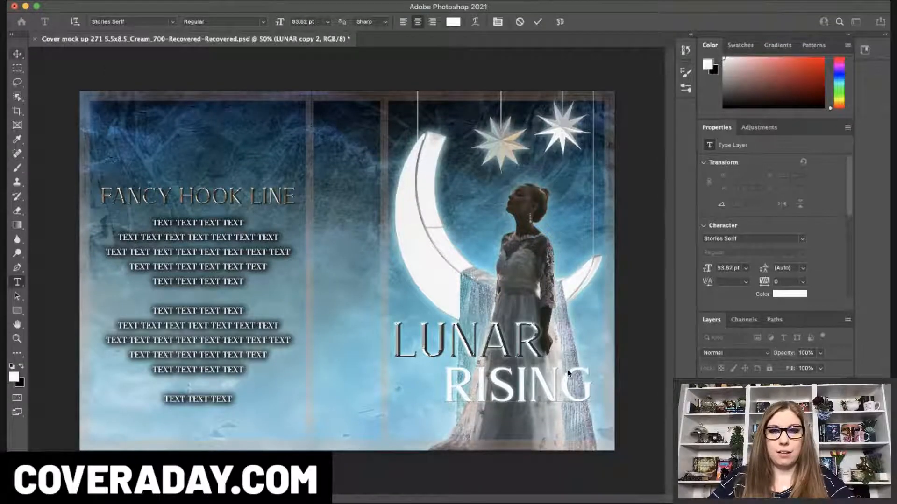
drag(574, 390, 581, 389)
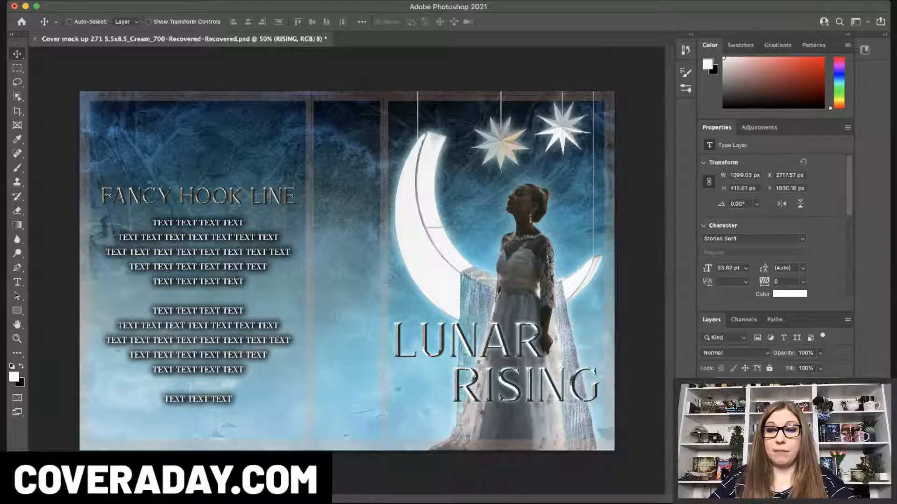
Duplicate the RISING text toward the bottom of the front cover and change the duplicate's text to AUTHOR NAME
drag(513, 390, 502, 426)
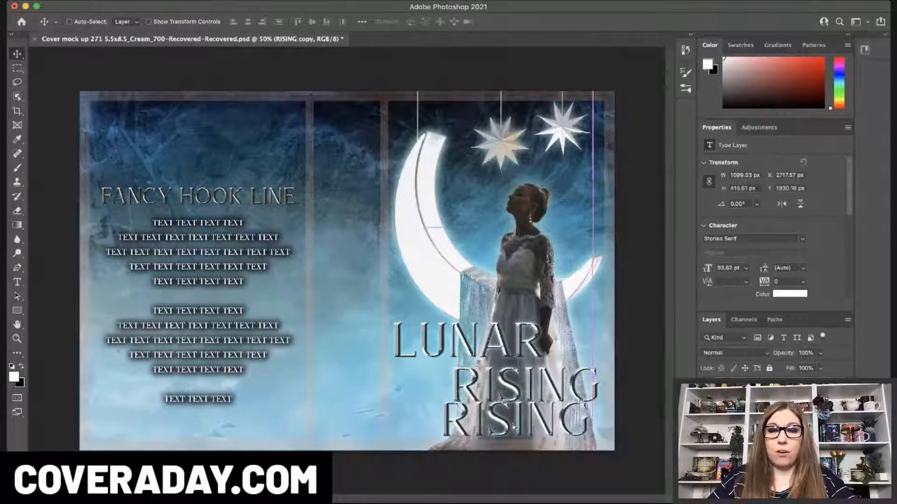
click(18, 281)
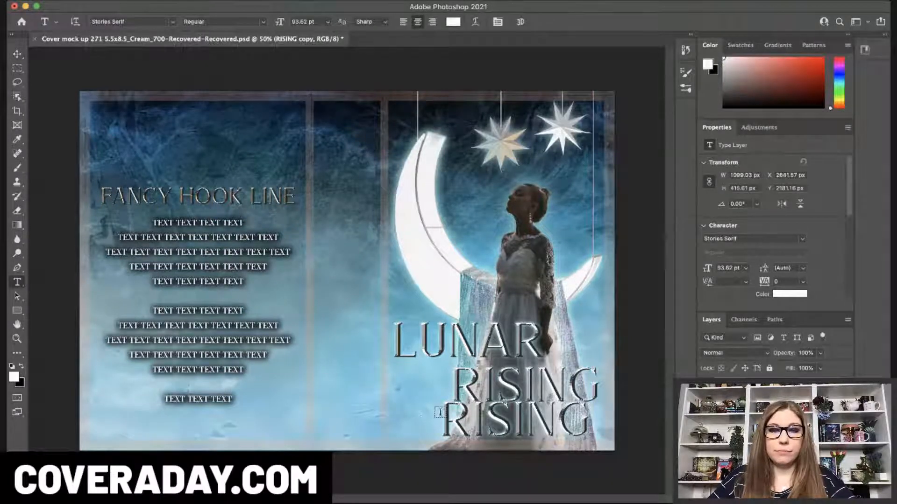
drag(441, 414, 593, 416)
text(AUTHOR NA)
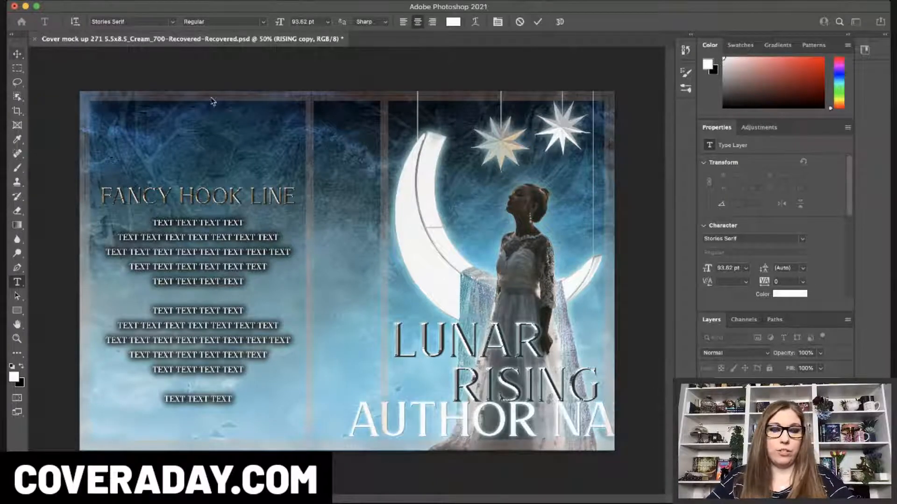
click(16, 54)
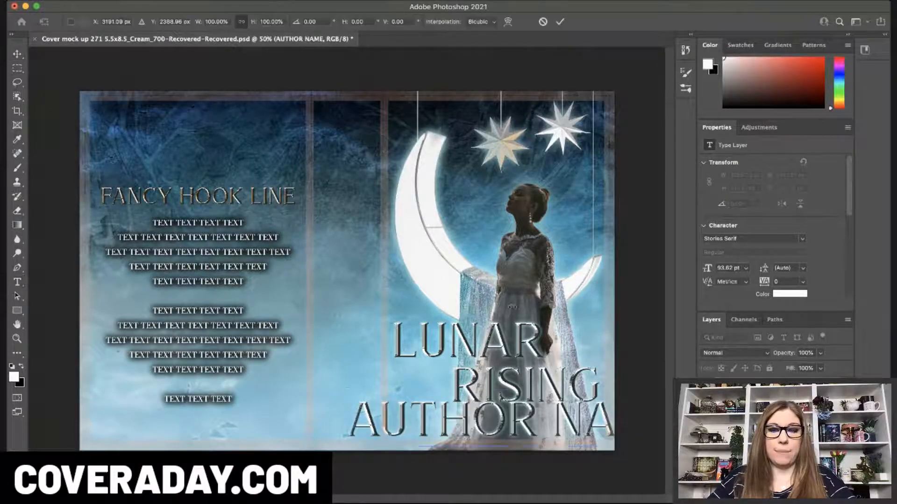
Scale the AUTHOR NAME text down to 35.94 pt and place it under RISING at X 2586.87 px, Y 2376.87 px
key(ctrl+t)
drag(349, 389, 469, 431)
drag(556, 419, 576, 408)
key(Return)
key(shift+Left)
key(shift+Left)
key(shift+Left)
key(shift+Left)
key(shift+Left)
key(shift+Left)
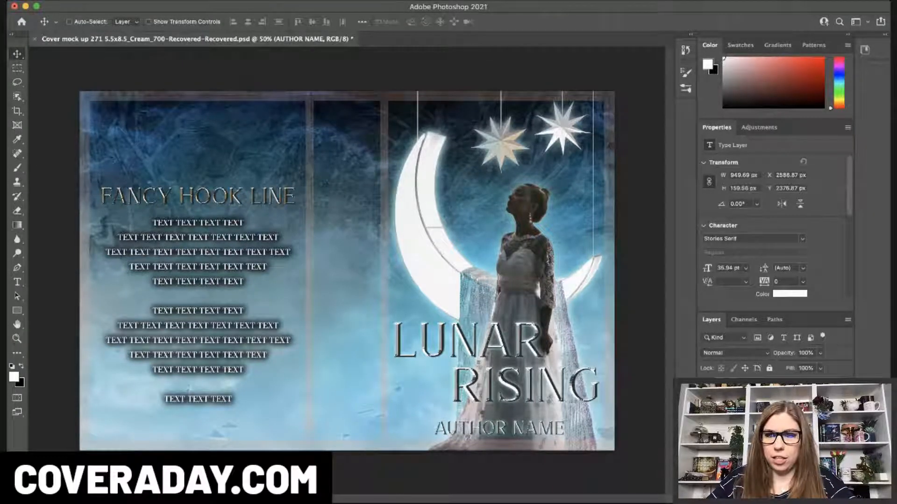
key(space)
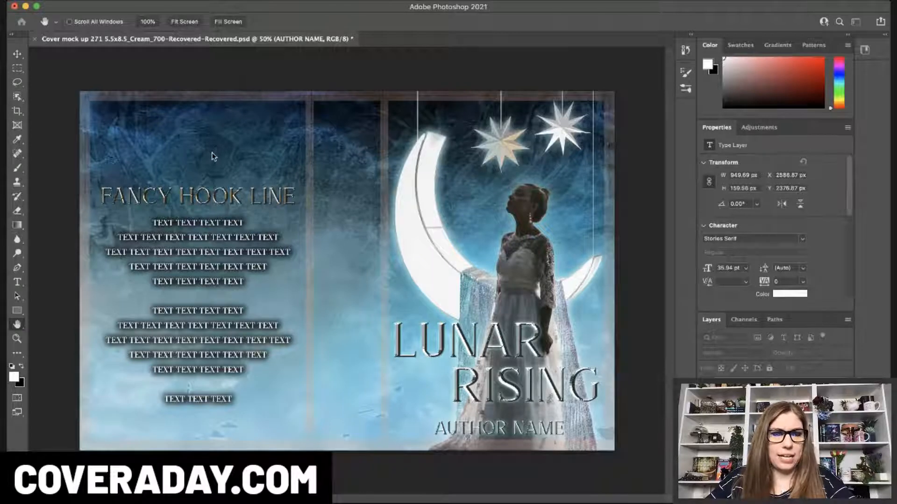
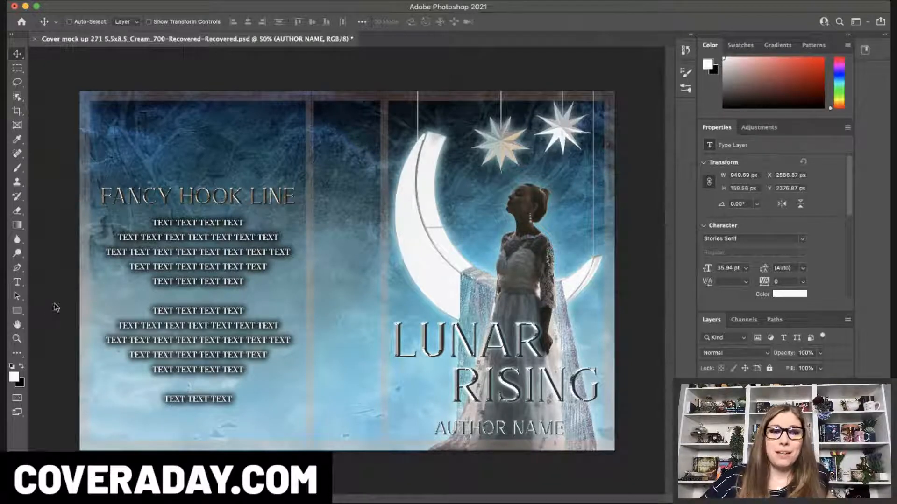
Add a new empty layer above the AUTHOR NAME text and set up the Brush tool with a sparkling star brush
key(b)
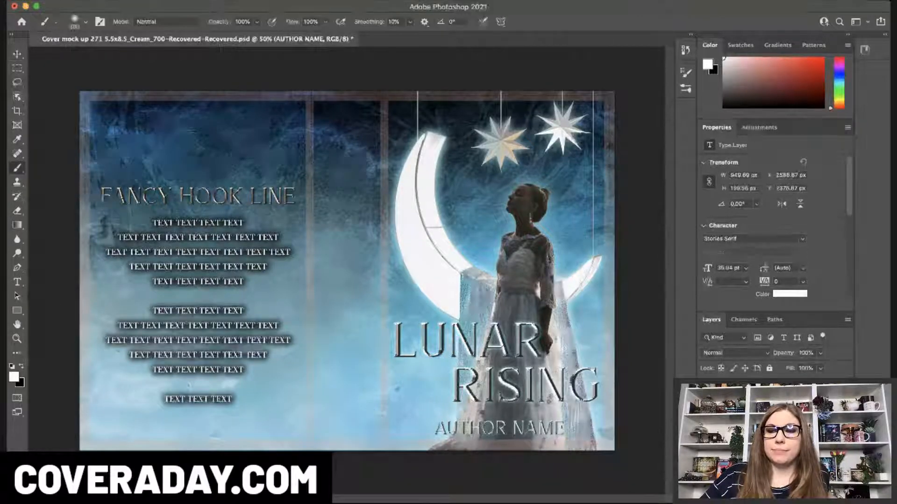
key(alt+shift+super+n)
key(t)
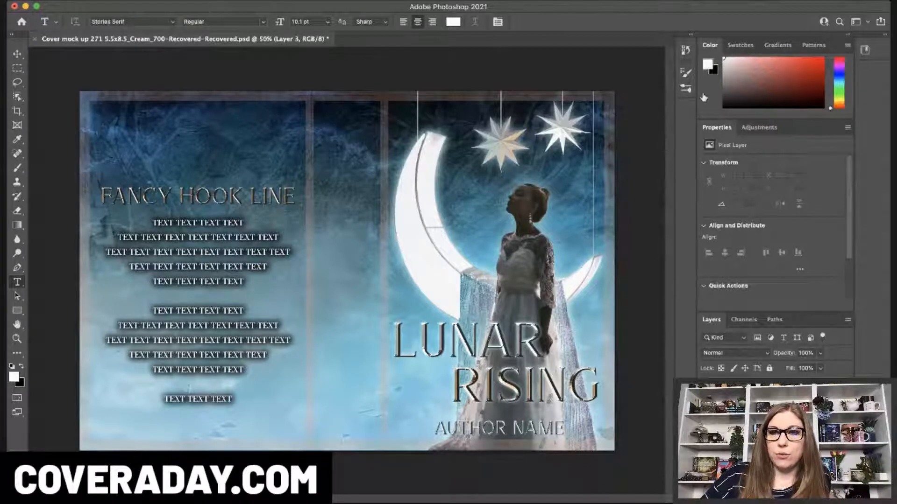
click(18, 168)
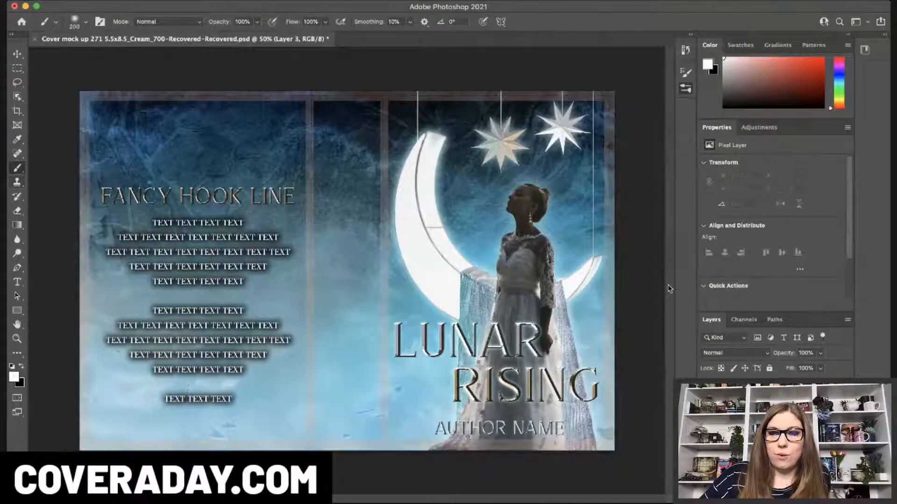
click(636, 299)
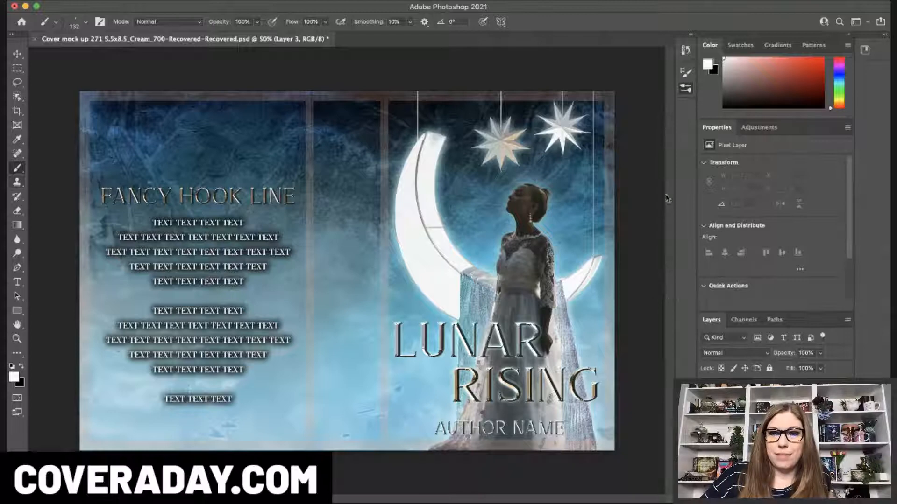
click(652, 65)
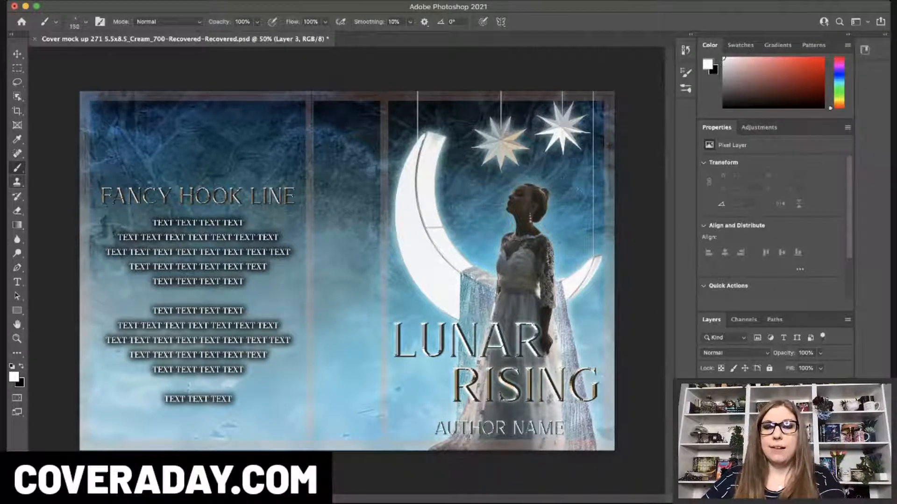
Enlarge the brush and stamp two white stars in the sky, one on each side of the woman
key(bracketright)
key(bracketright)
key(bracketright)
key(bracketright)
key(bracketright)
key(bracketright)
key(bracketright)
click(570, 178)
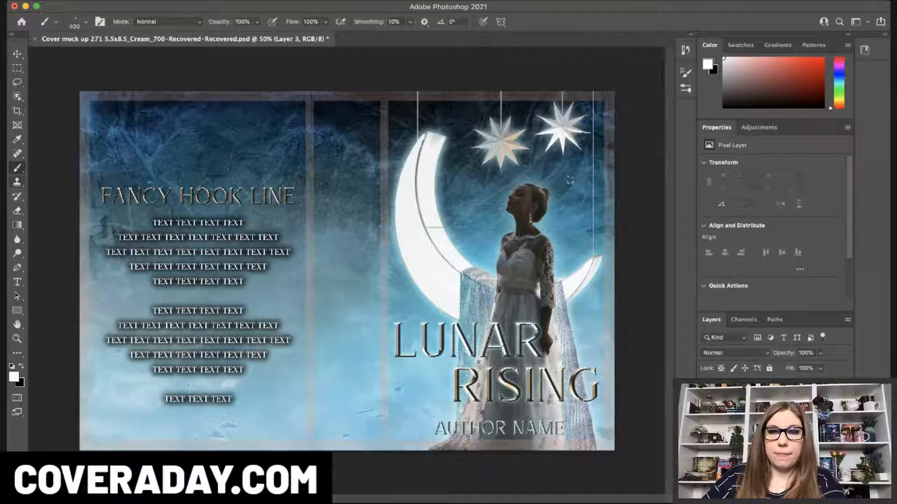
click(480, 231)
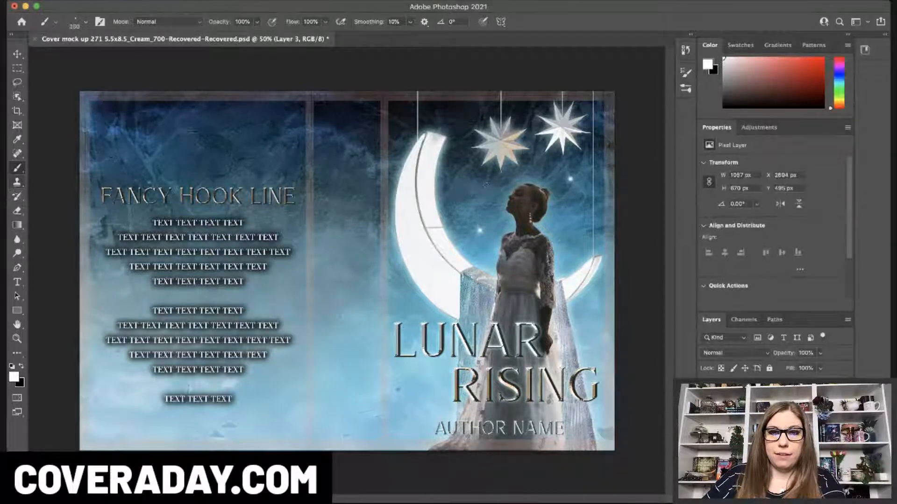
Reduce the brush to 175 px and stamp five small white stars across the front cover's sky
key(bracketleft)
key(bracketleft)
key(bracketleft)
key(bracketleft)
click(469, 185)
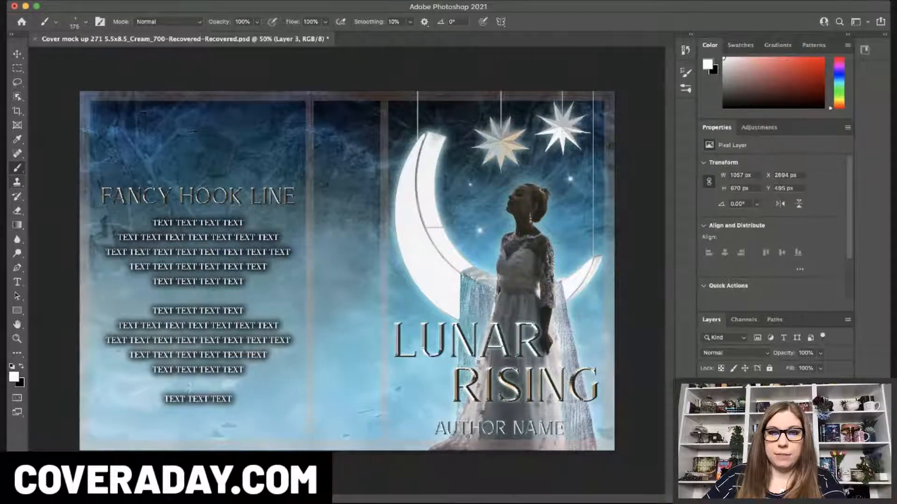
click(580, 250)
click(592, 320)
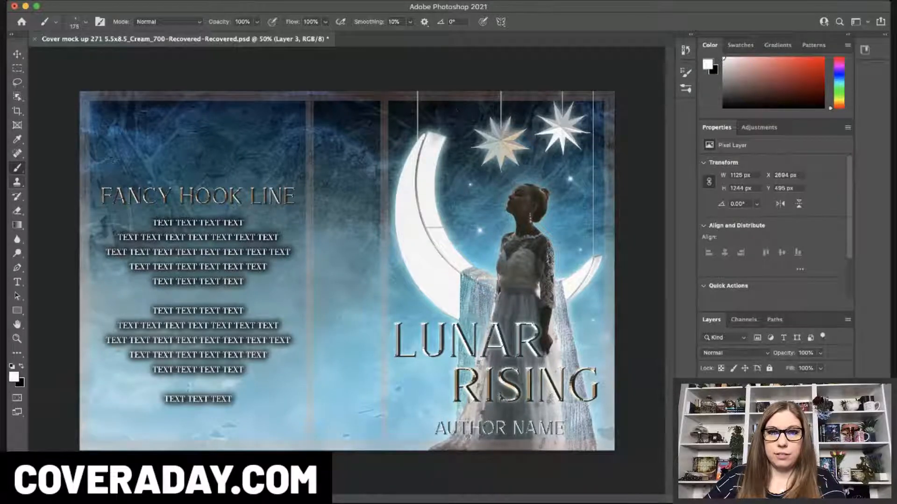
click(464, 115)
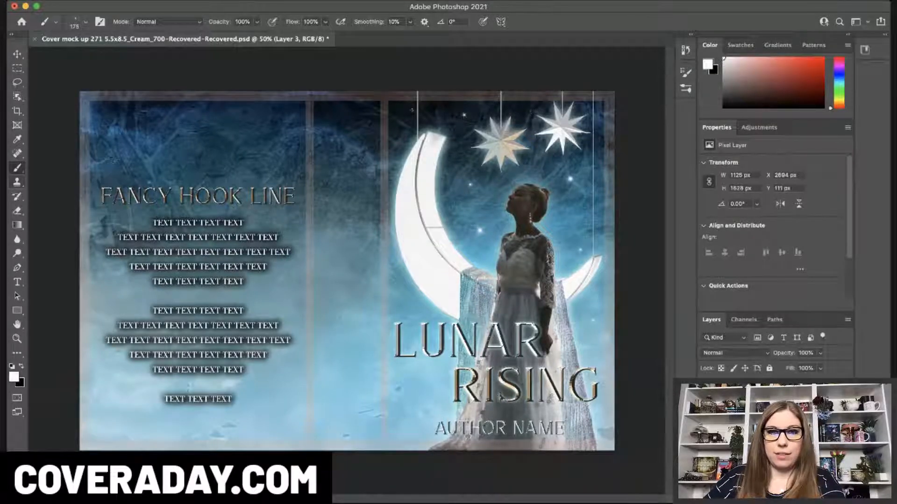
click(400, 113)
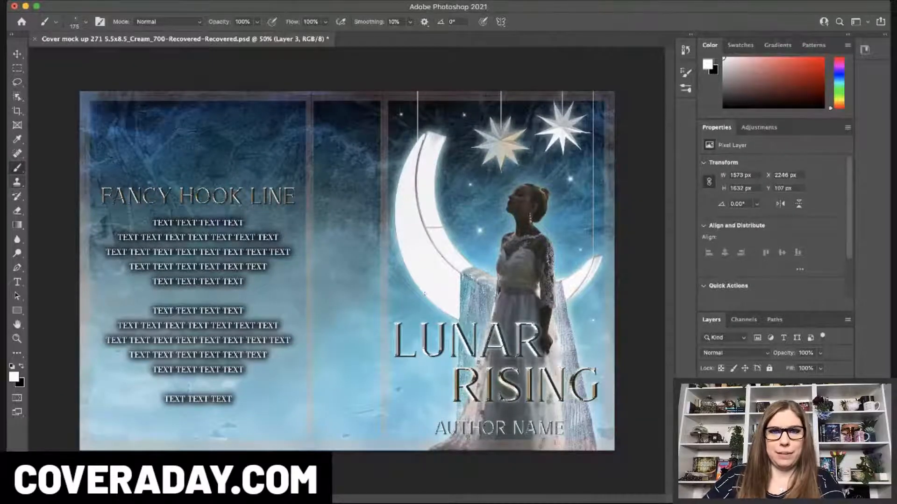
Enlarge the brush to 600 px and stamp two bigger stars, one beside the moon's lower left and one above RISING's right end
key(bracketright)
key(bracketright)
click(403, 297)
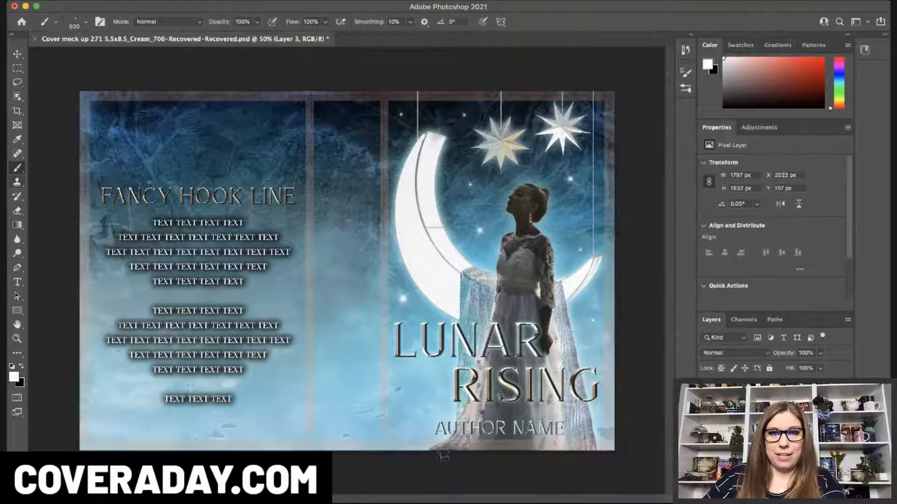
click(598, 348)
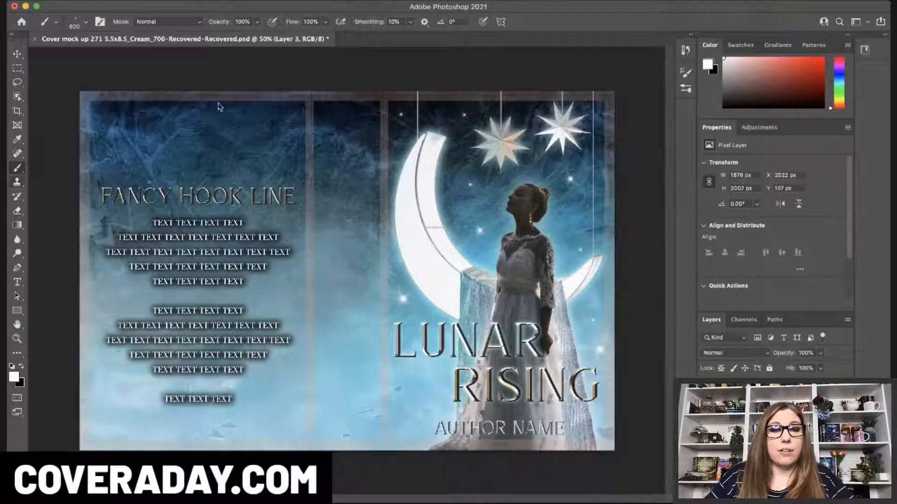
Add a new layer and stamp two 600 px white stars in the back cover's sky, above and around FANCY HOOK LINE
key(h)
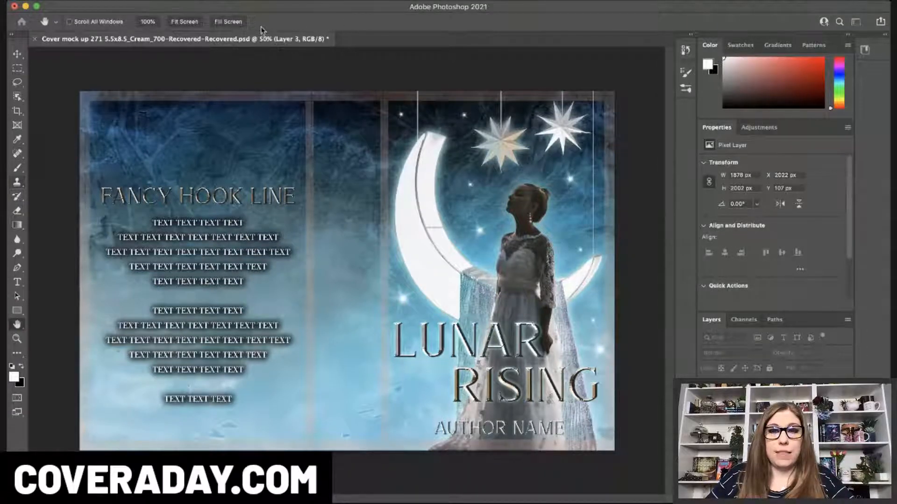
key(b)
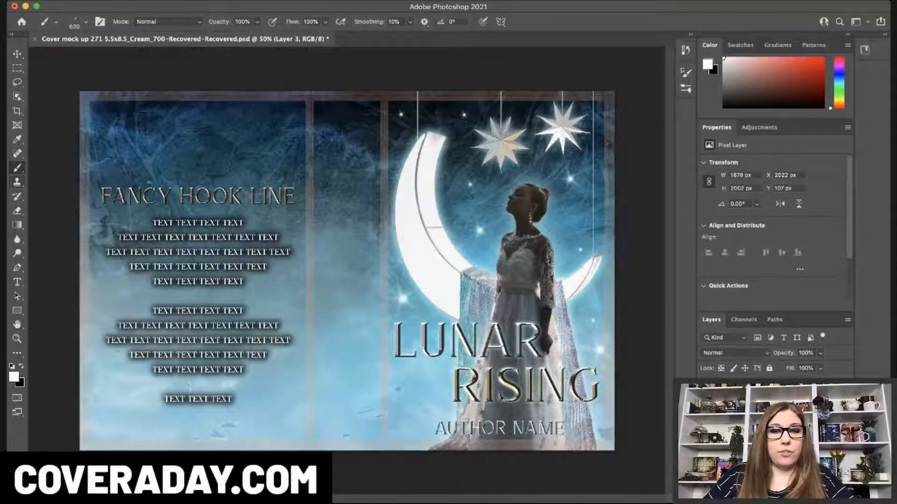
key(alt+shift+super+n)
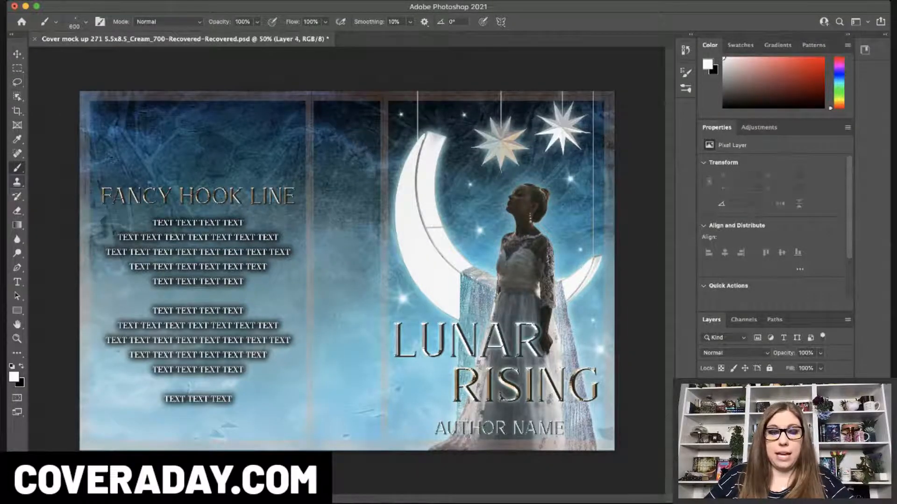
click(117, 115)
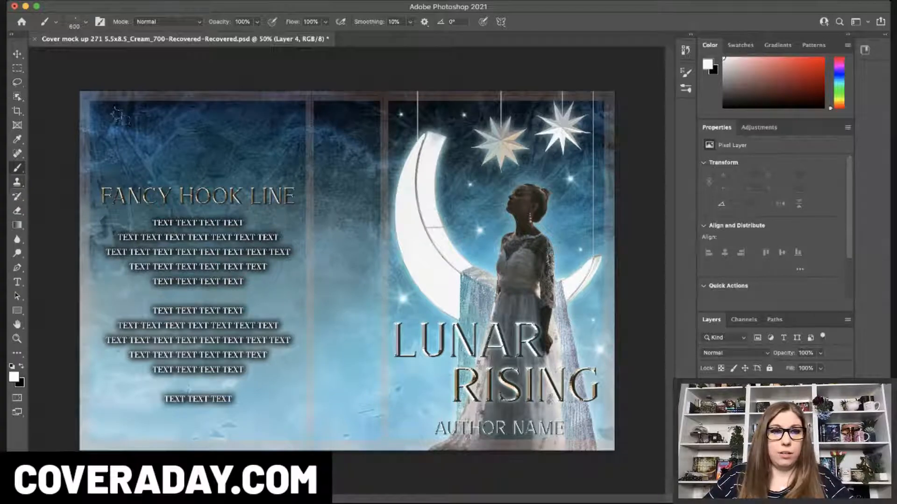
click(285, 170)
Reduce the brush to 175 px and stamp small stars on the upper spine and beside the back cover text
key(bracketleft)
key(bracketleft)
key(bracketleft)
key(bracketleft)
key(bracketleft)
key(bracketleft)
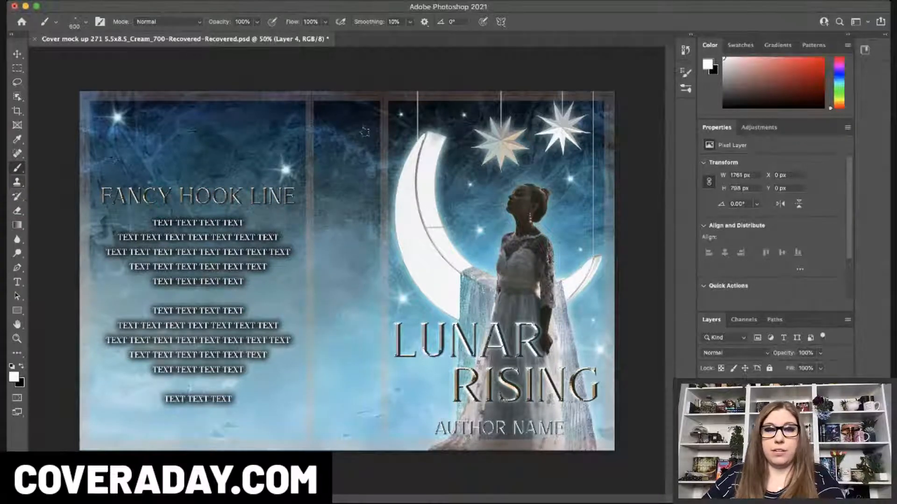
click(364, 118)
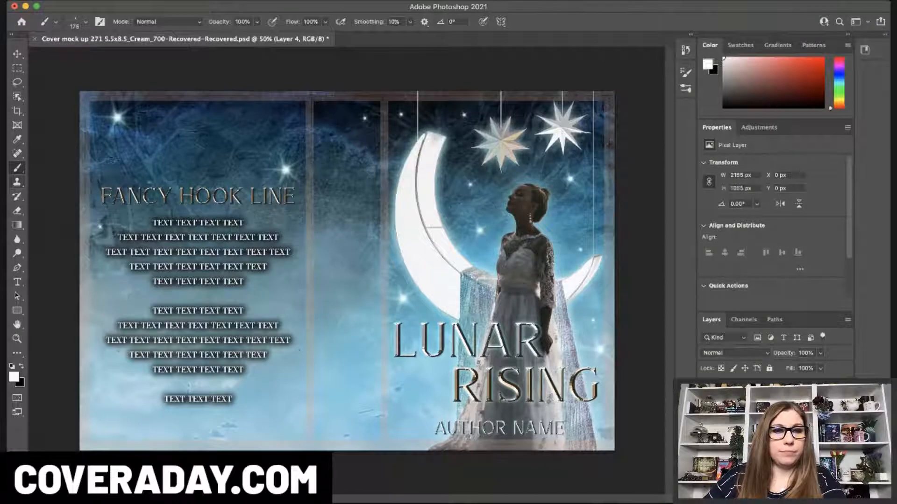
click(288, 301)
Enlarge the brush to 400 px and stamp stars beside the back cover's paragraphs and on its upper edge
key(bracketright)
key(bracketright)
key(bracketright)
key(bracketright)
key(bracketright)
key(bracketright)
key(bracketright)
key(bracketright)
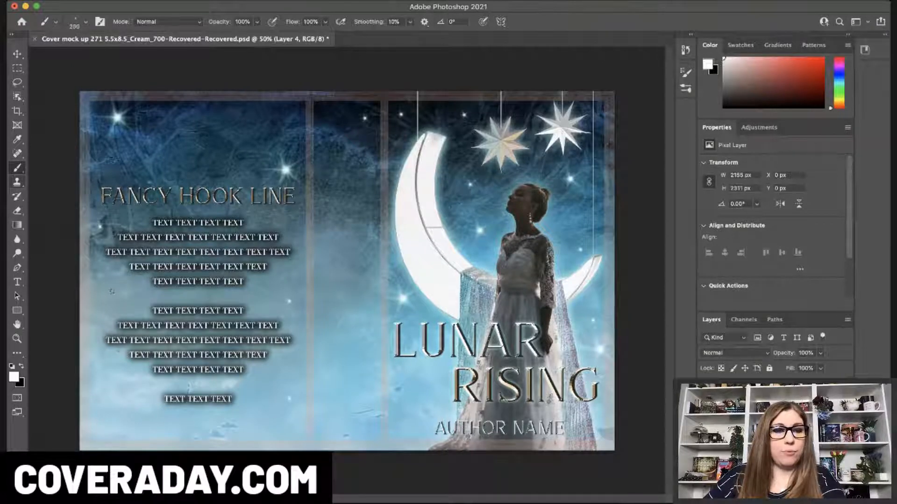
click(109, 295)
click(277, 93)
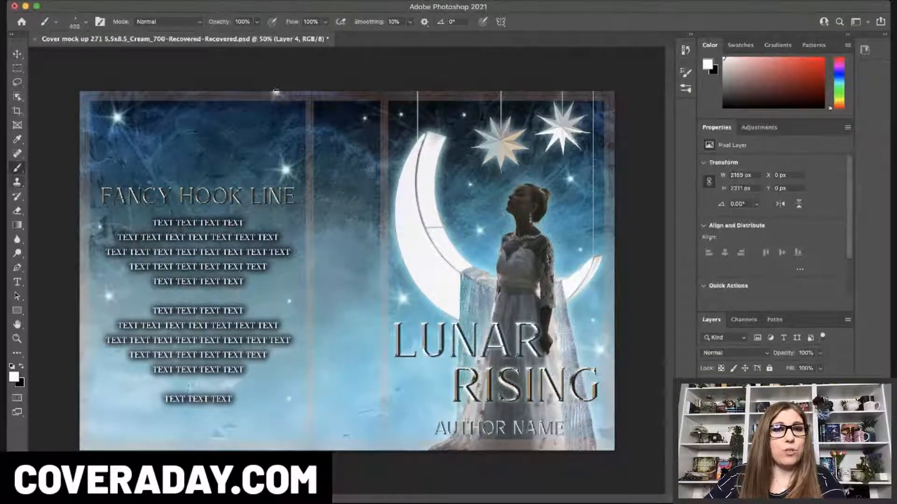
Stamp a 200 px star and several 150 px stars in the sky around the back cover's hook line
click(253, 106)
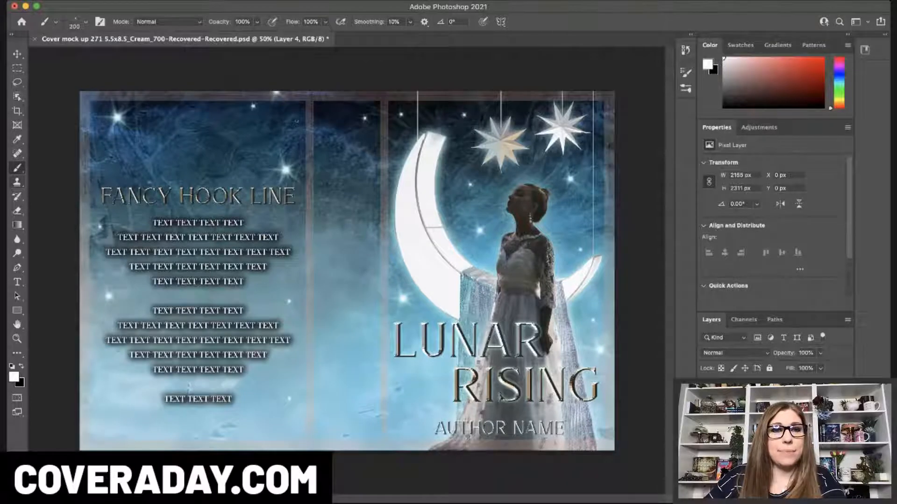
key(bracketleft)
key(bracketleft)
key(bracketleft)
key(bracketleft)
click(295, 136)
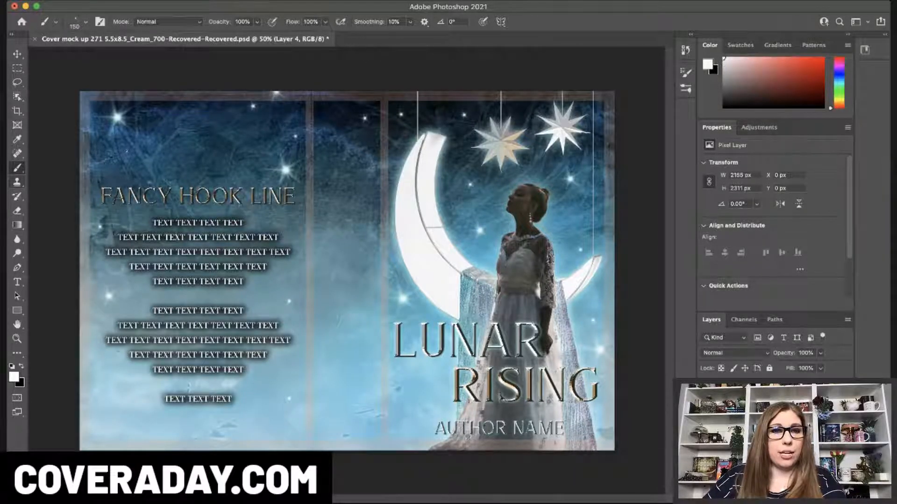
click(139, 173)
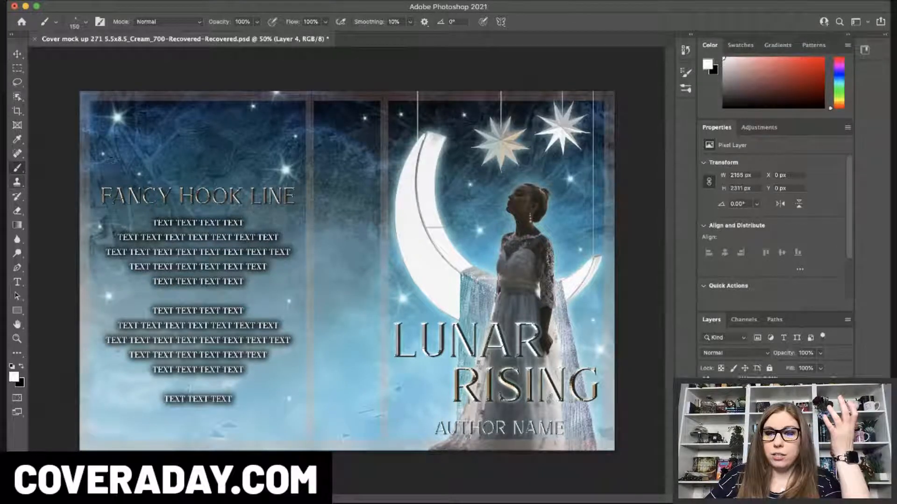
Add a new empty layer for the title sparkle and adjust the brush tip for a wide glint
scroll(775, 439, up, 3)
click(770, 429)
click(816, 492)
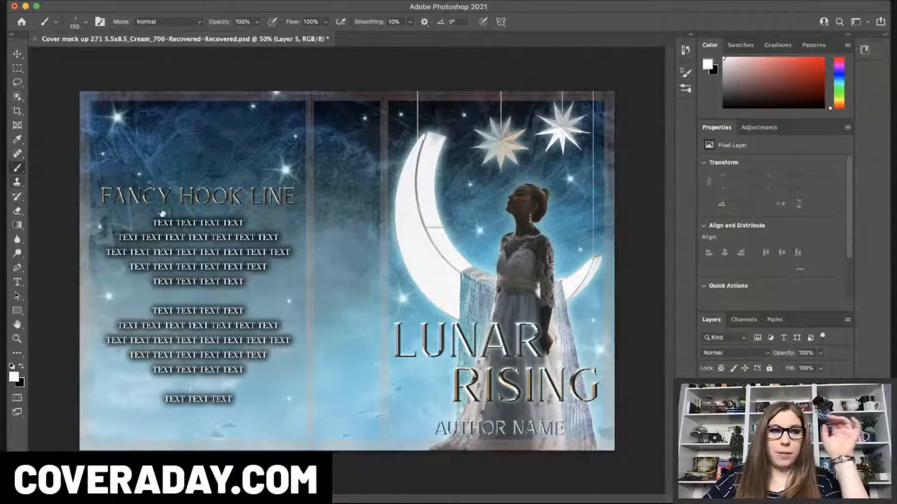
click(627, 318)
click(642, 284)
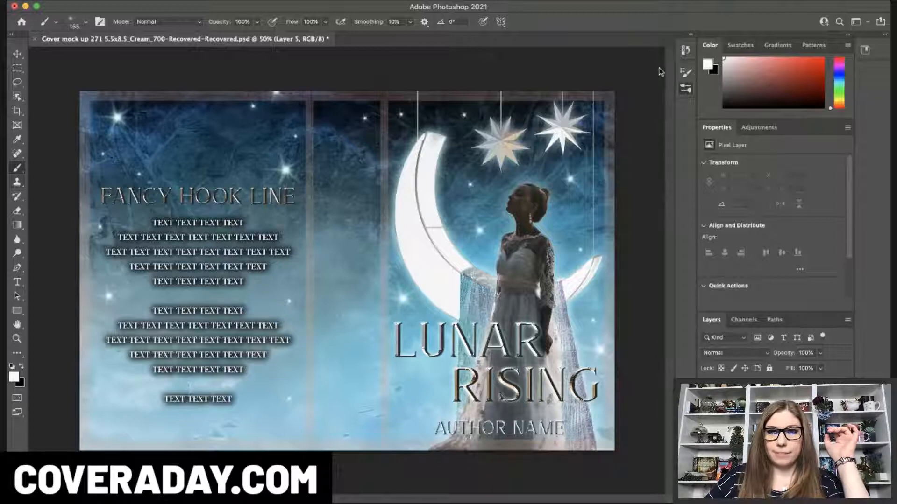
click(660, 69)
Enlarge the brush to 600 px and stamp a wide glint on the U of LUNAR
key(bracketright)
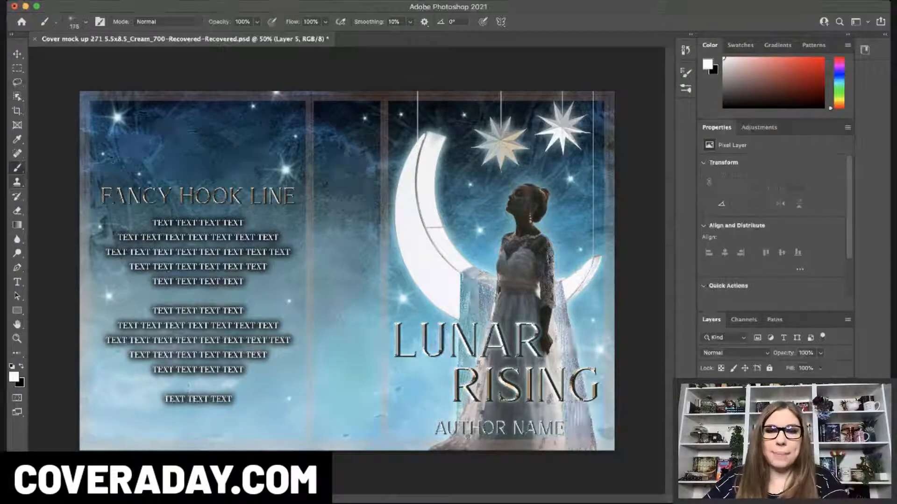
key(bracketright)
key(bracketright)
key(bracketright)
key(bracketright)
key(bracketright)
key(bracketright)
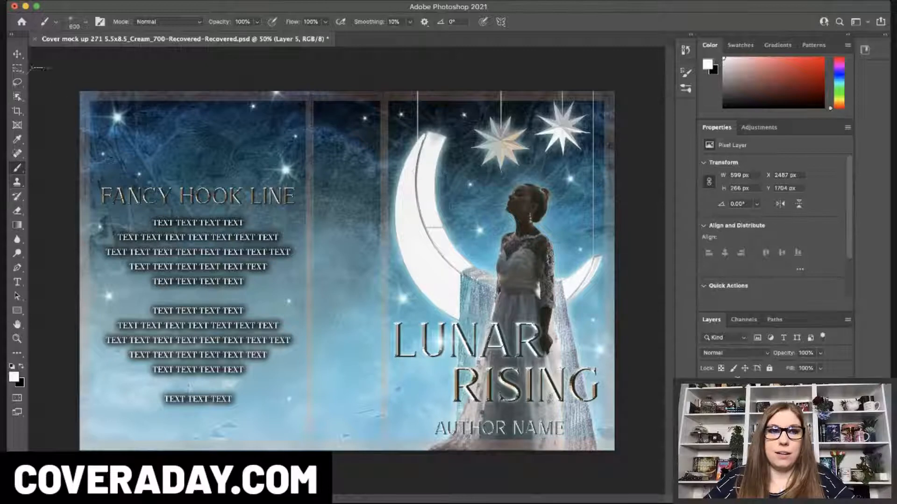
Duplicate the glint layer and move the copy onto the G of RISING
click(18, 54)
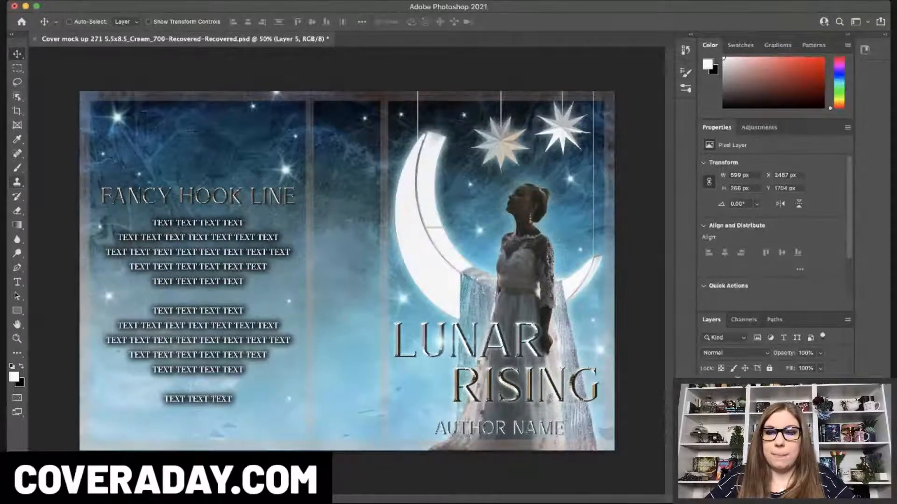
key(ctrl+j)
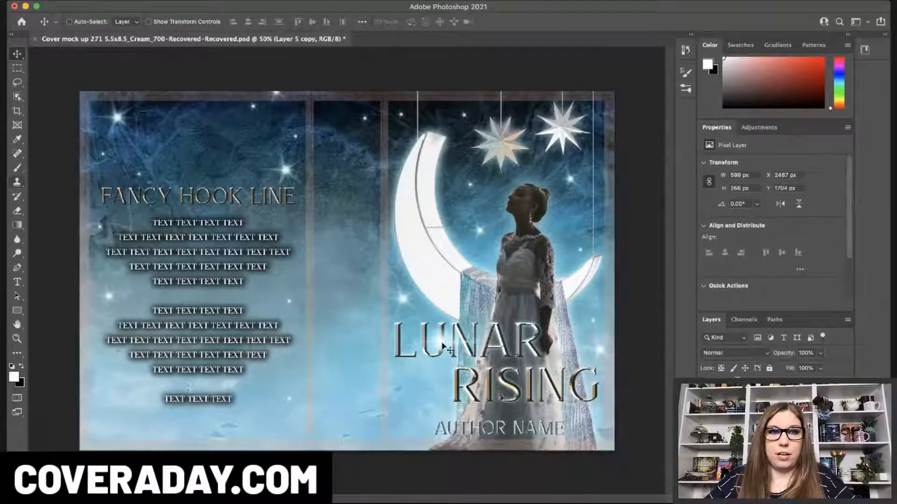
drag(442, 346, 598, 369)
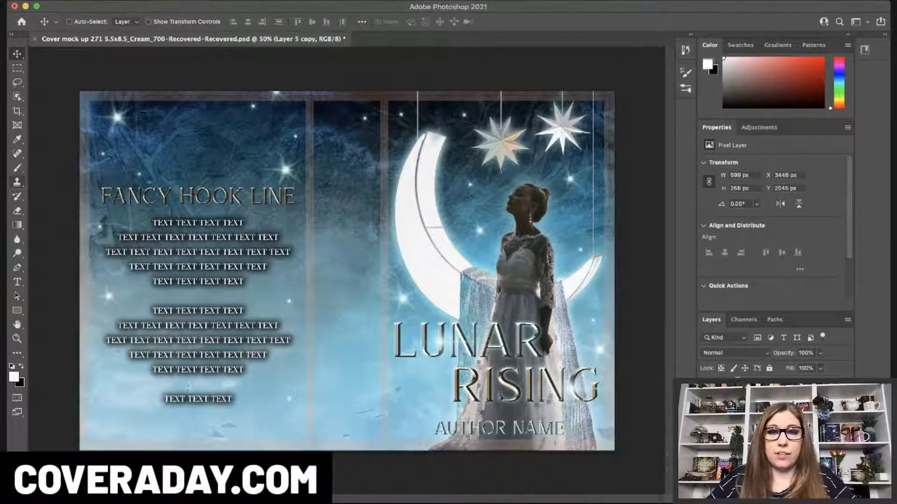
Duplicate the LUNAR and RISING text layers and line up the copies in one row across the spine and front cover
click(17, 282)
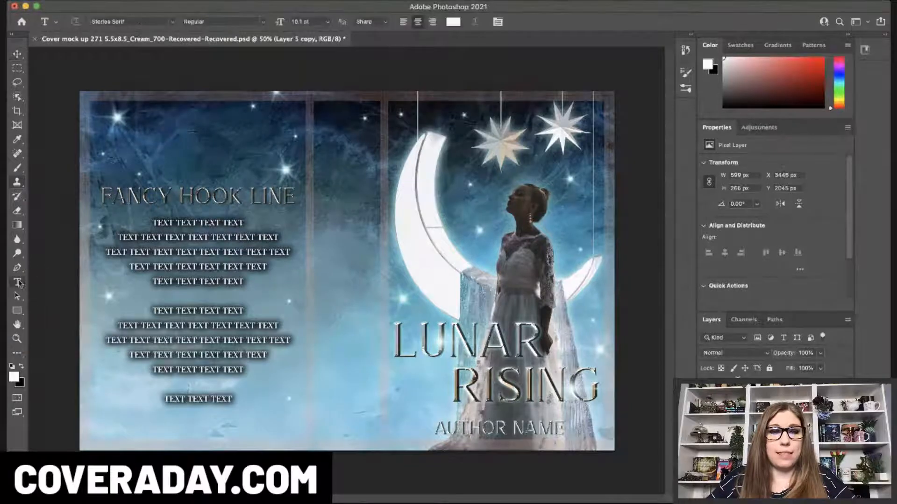
click(556, 382)
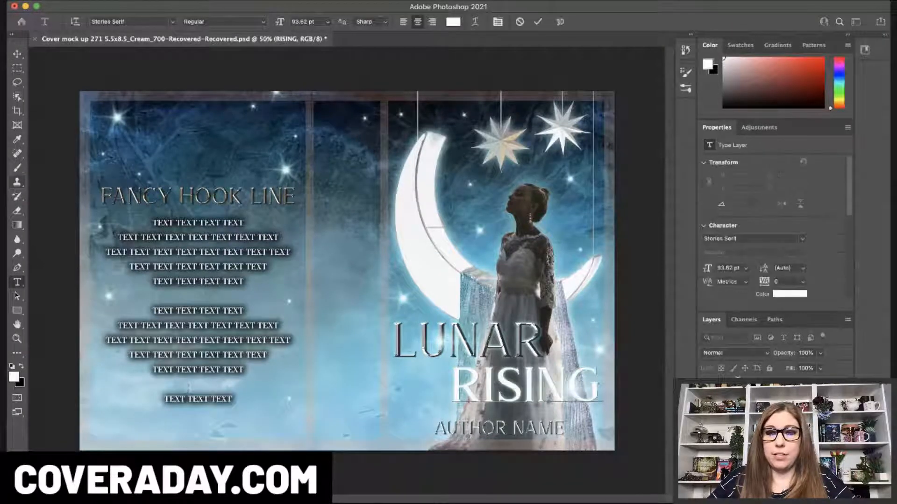
key(Escape)
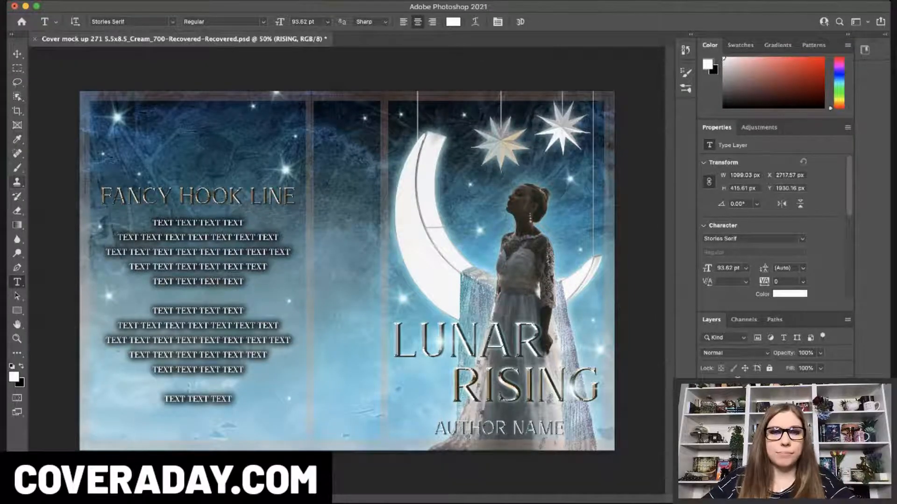
click(17, 54)
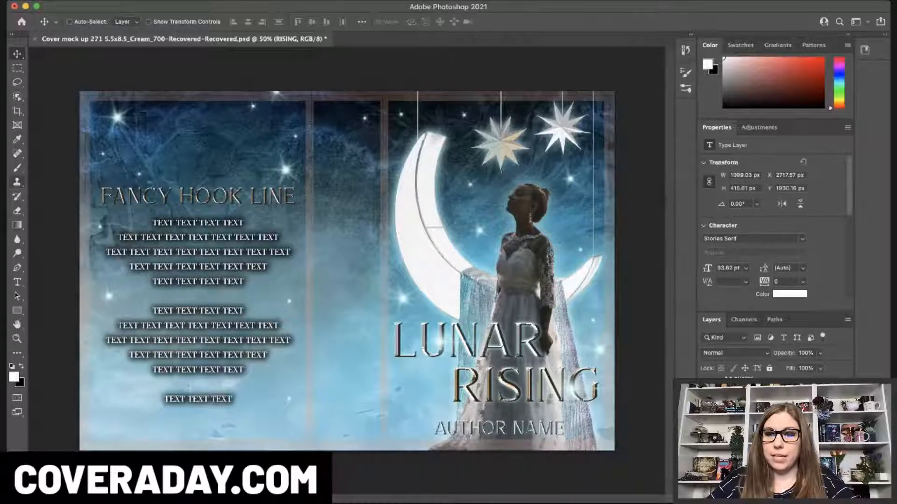
click(765, 421)
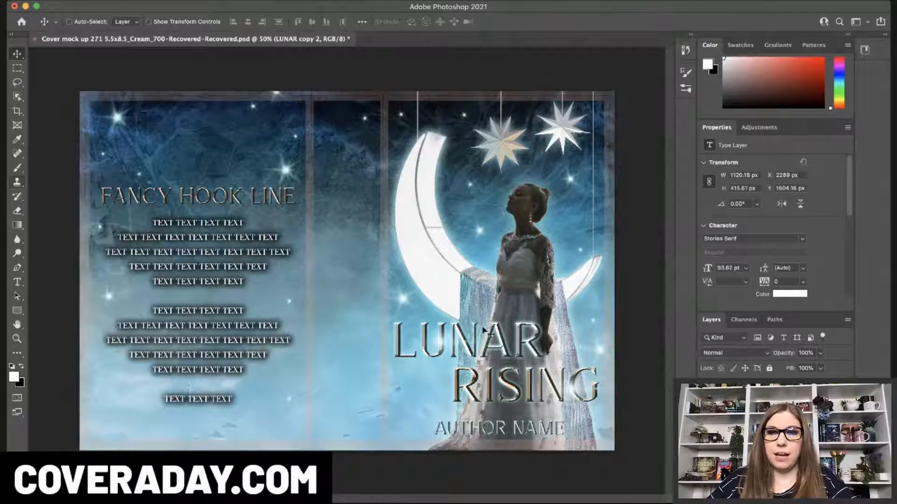
drag(480, 337, 365, 263)
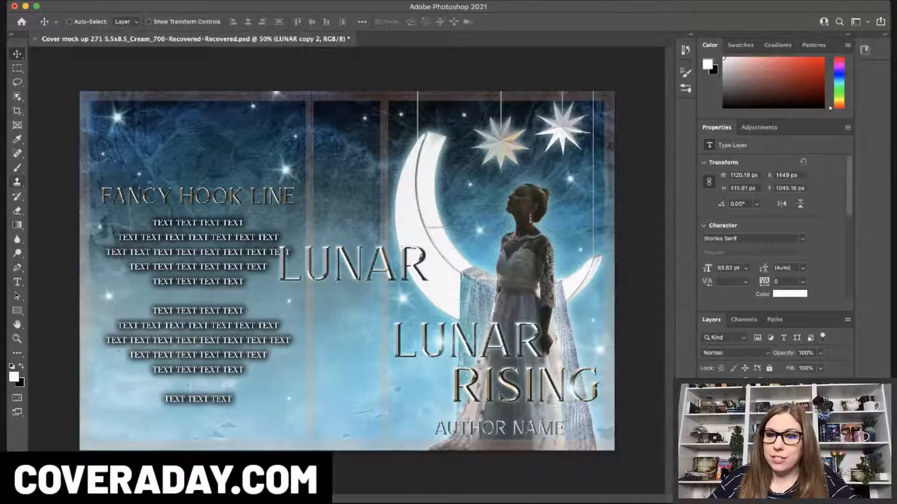
click(766, 420)
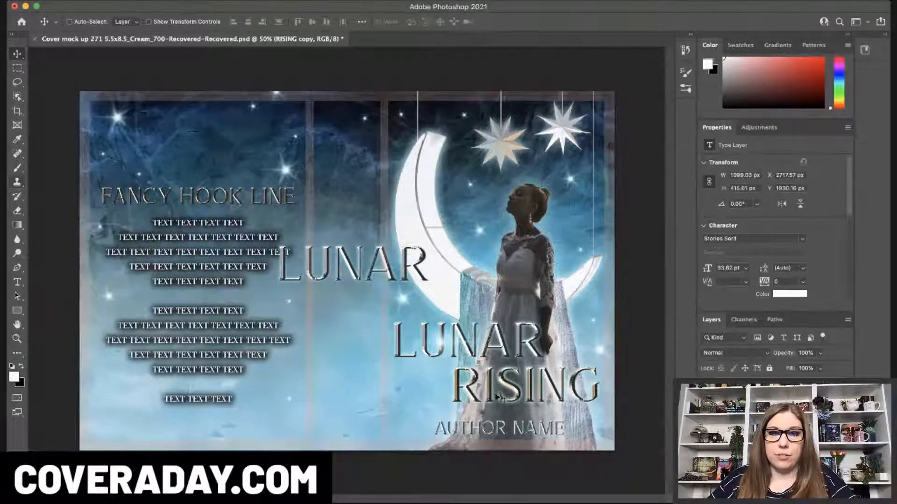
drag(499, 397, 492, 275)
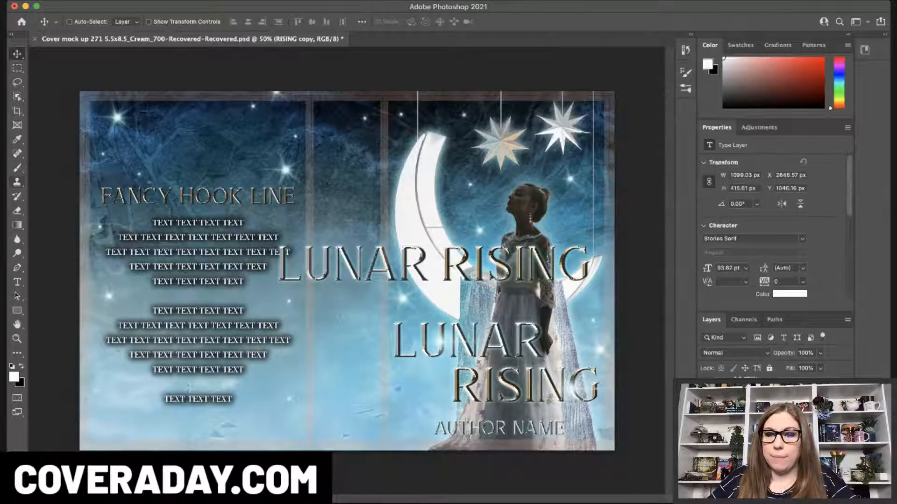
Duplicate the glint onto the copied title, placing one on the U of LUNAR and another on the G of RISING
click(756, 434)
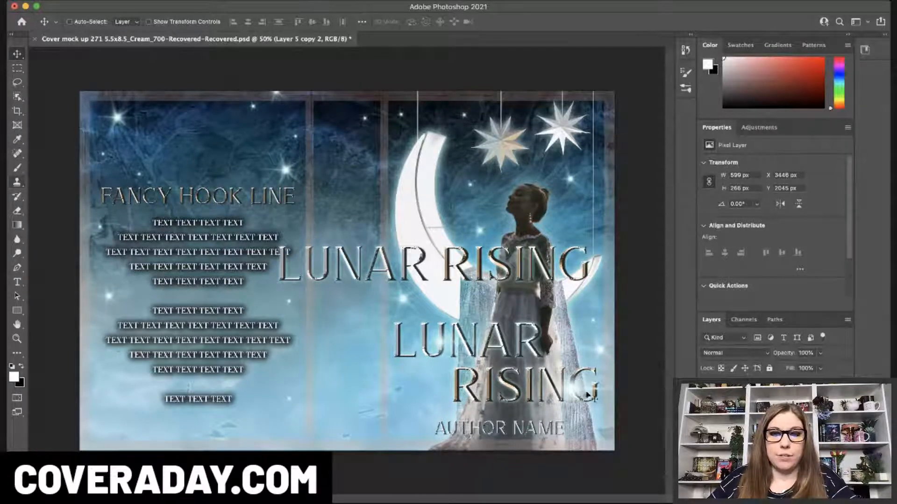
drag(579, 394, 341, 269)
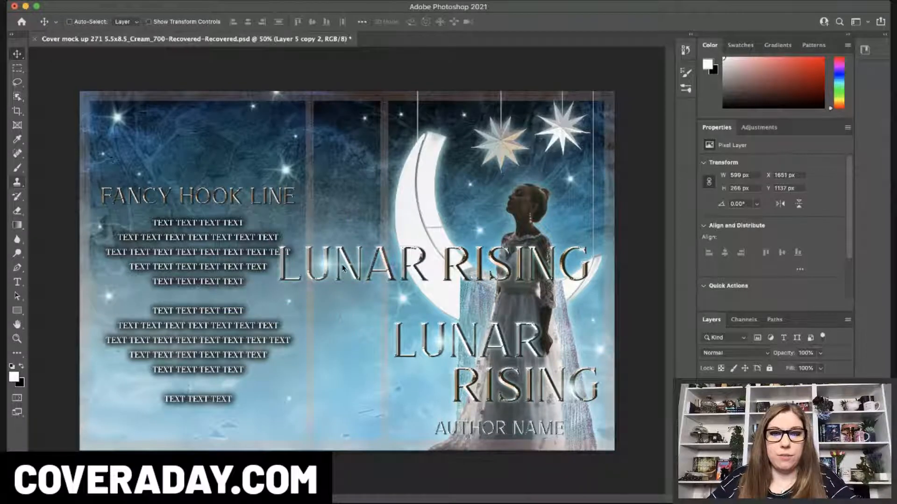
key(Right)
key(Right)
key(Right)
key(Right)
key(Right)
key(Right)
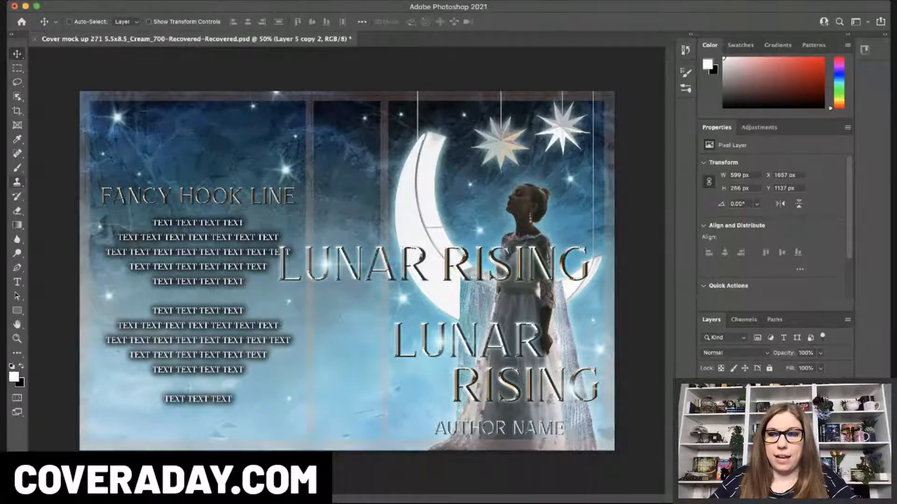
drag(338, 267, 563, 269)
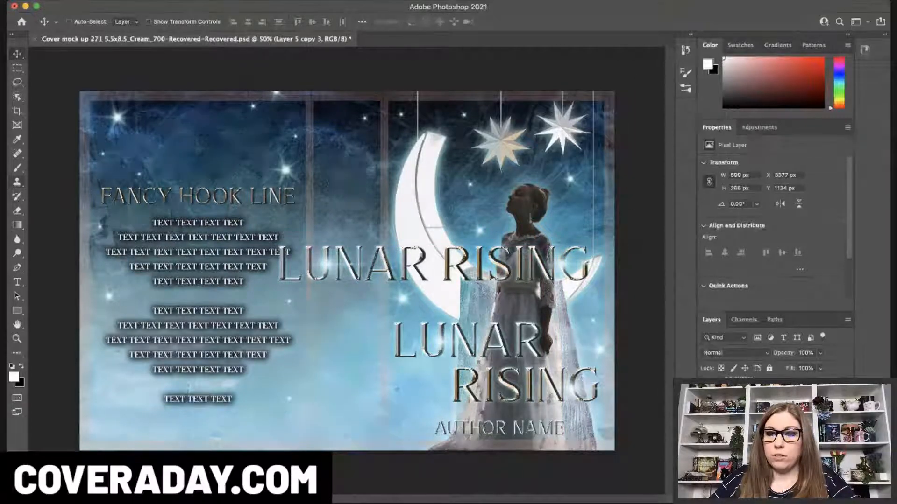
Group the copied title and glint layers as "spine" and rotate the group 90° clockwise
shift+click(766, 439)
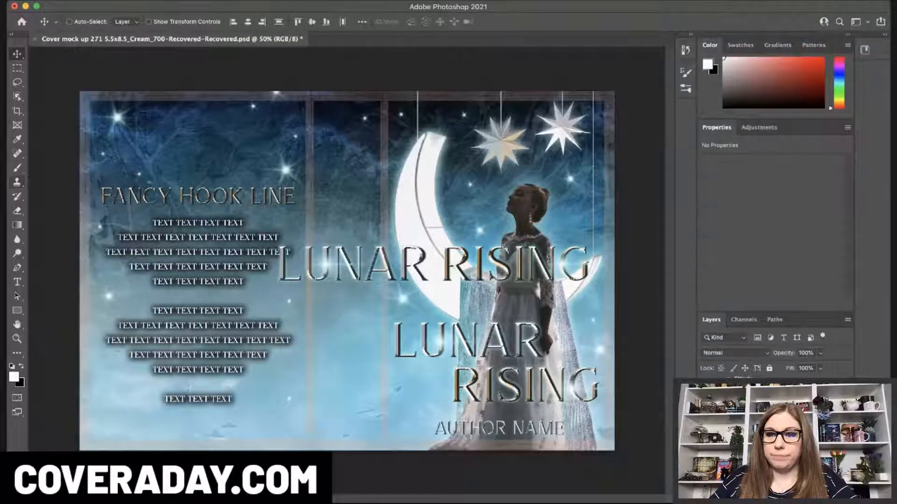
key(super+g)
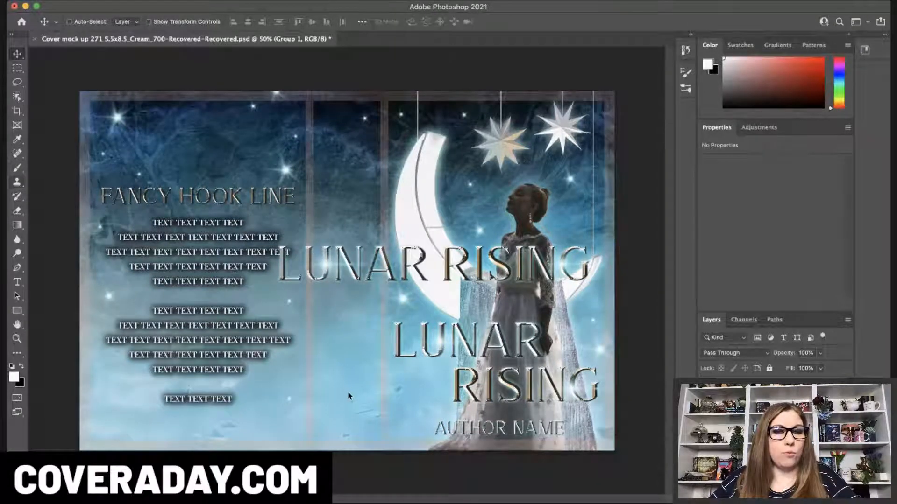
key(Return)
key(super+shift+t)
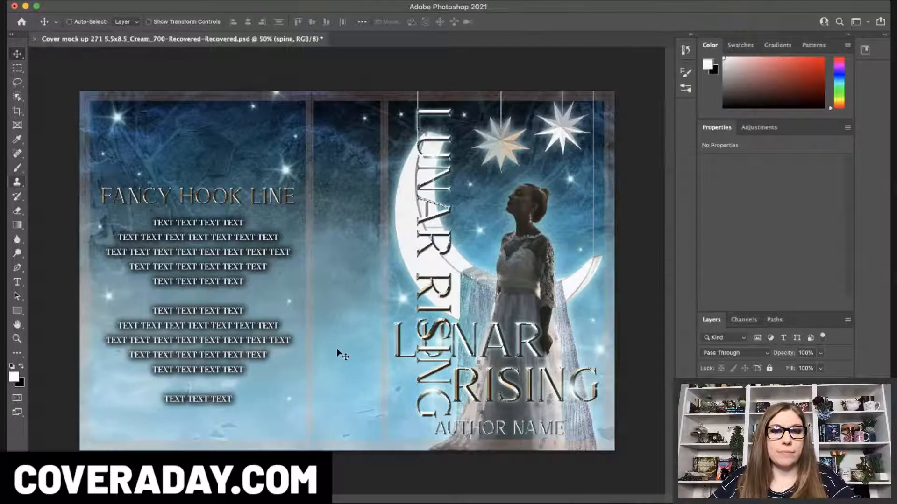
Scale the rotated "spine" title group to about 49% and place it on the upper part of the spine
key(super+t)
drag(451, 108, 432, 283)
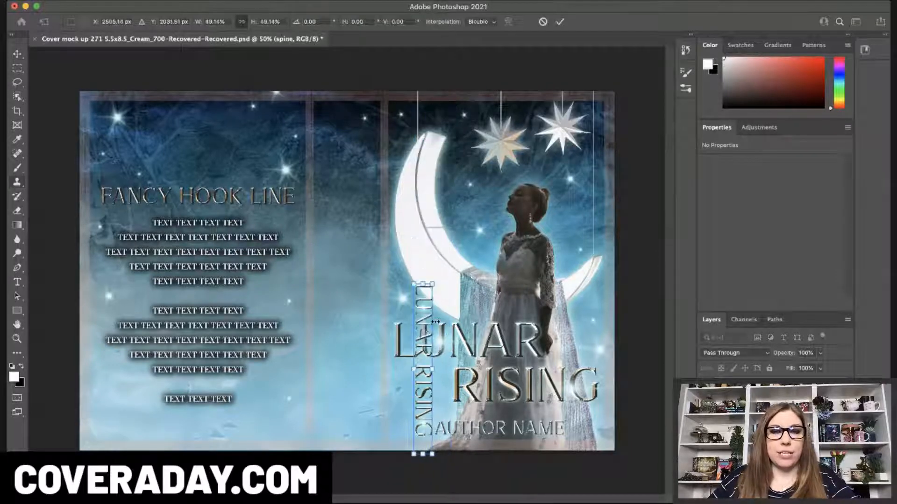
drag(423, 336, 348, 166)
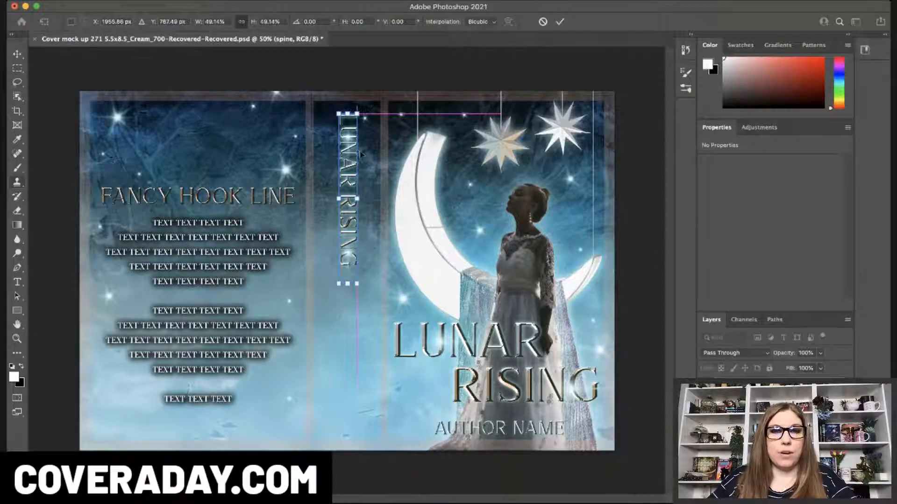
key(Return)
key(shift+Left)
key(shift+Left)
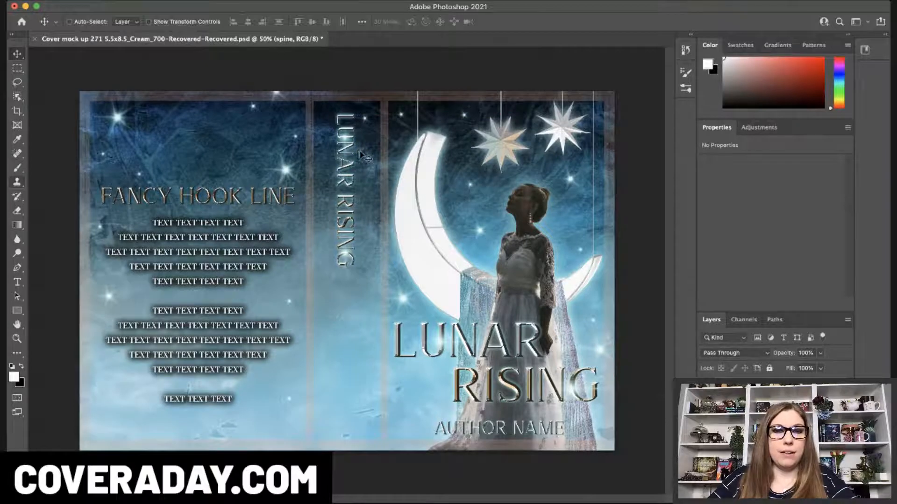
Lower the LUNAR RISING group along the spine to leave space above it and adjust its horizontal centring
key(shift+Down)
key(shift+Down)
key(shift+Down)
key(shift+Down)
key(shift+Down)
key(shift+Down)
key(shift+Down)
key(shift+Down)
key(shift+Down)
key(shift+Down)
key(shift+Down)
key(shift+Down)
key(shift+Down)
key(shift+Down)
key(shift+Down)
key(shift+Down)
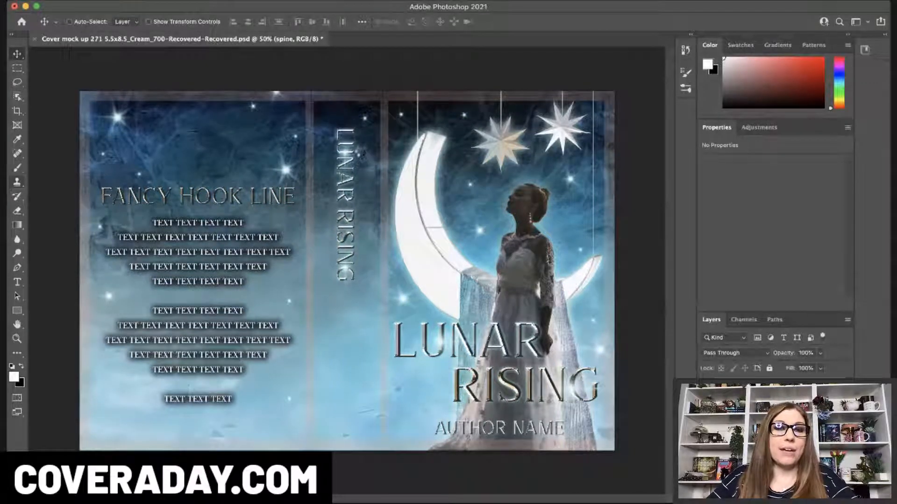
key(shift+Down)
key(shift+Down)
key(shift+Down)
key(shift+Down)
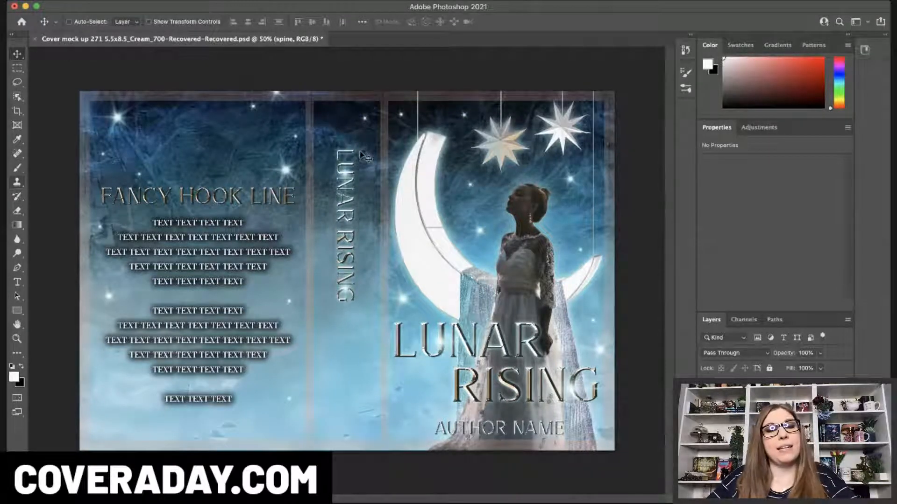
key(shift+Right)
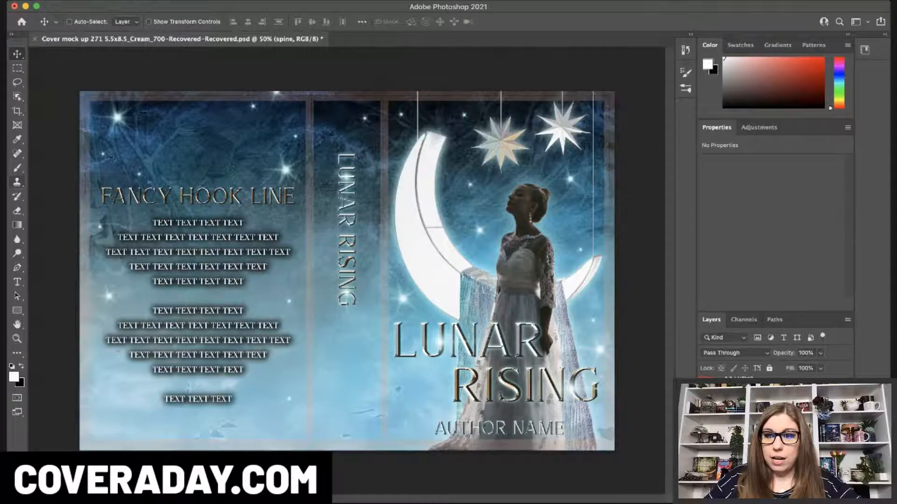
Try a shrunken copy of the moon above the spine title, and hide it
click(766, 434)
key(super+t)
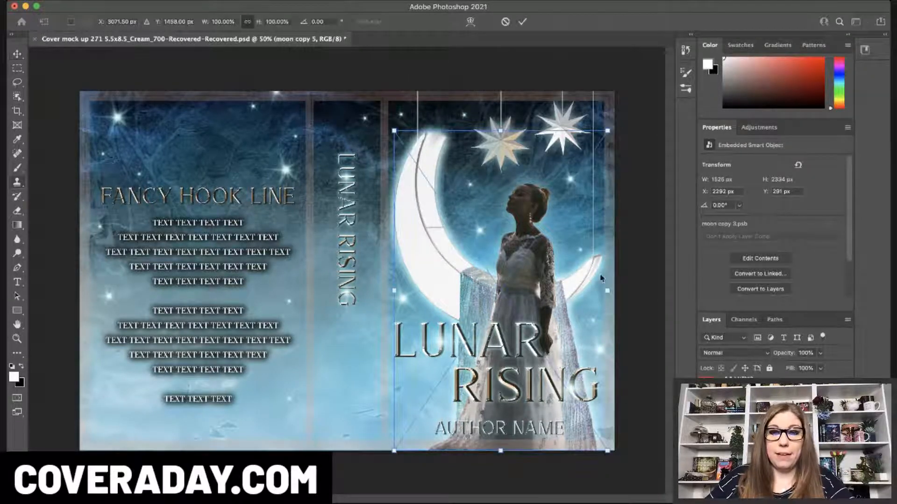
drag(608, 295, 432, 277)
drag(370, 169, 355, 112)
key(Return)
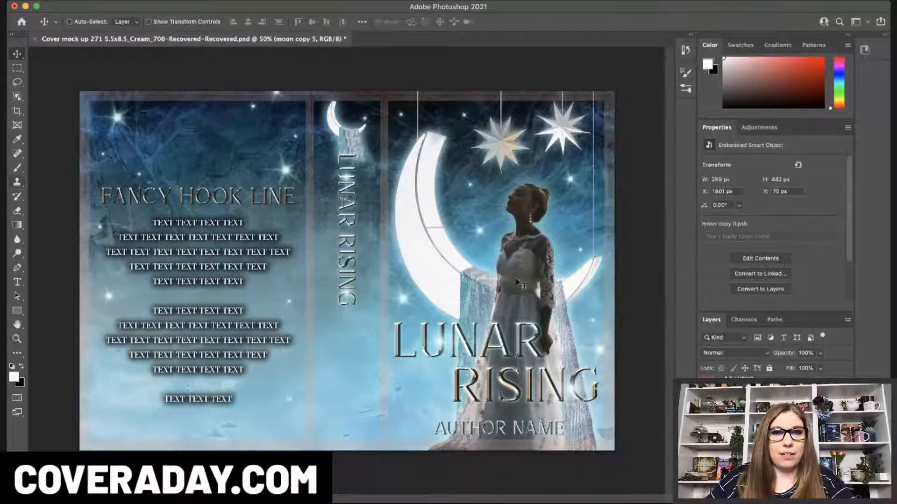
drag(362, 130, 359, 136)
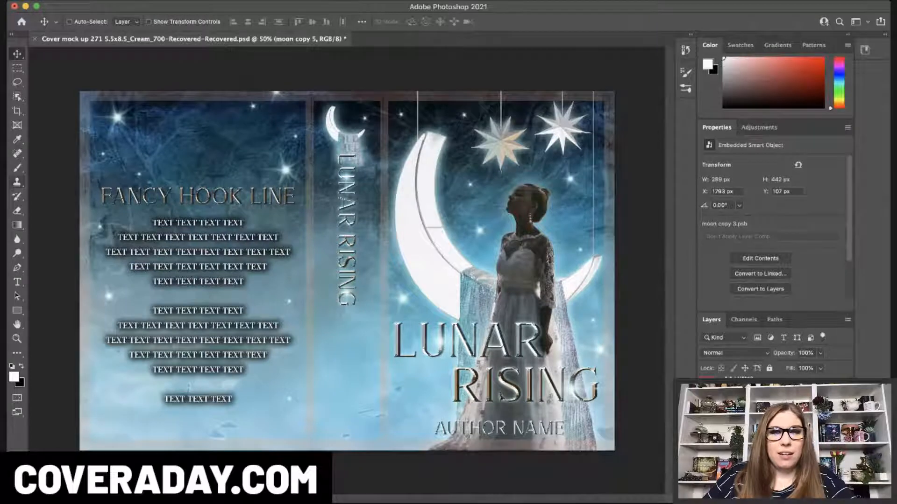
click(766, 434)
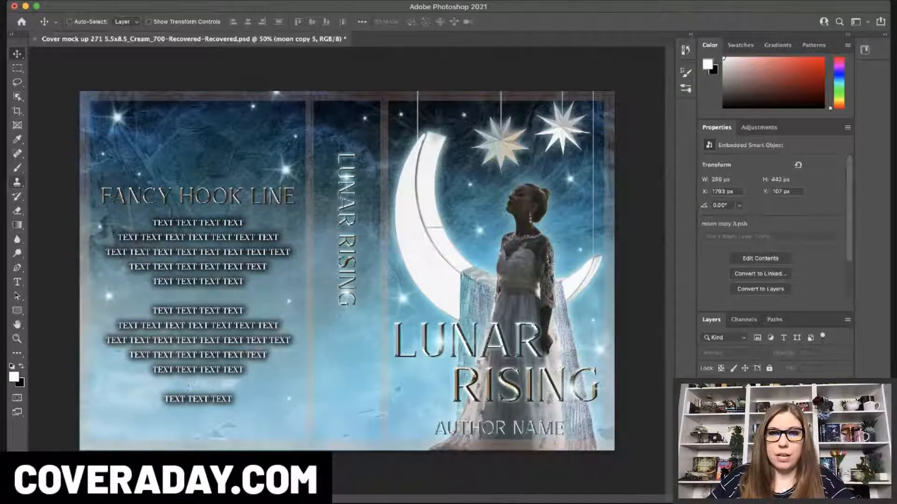
Try a copy of the dark star, scaled to about 55%, above the spine title
click(766, 434)
click(766, 434)
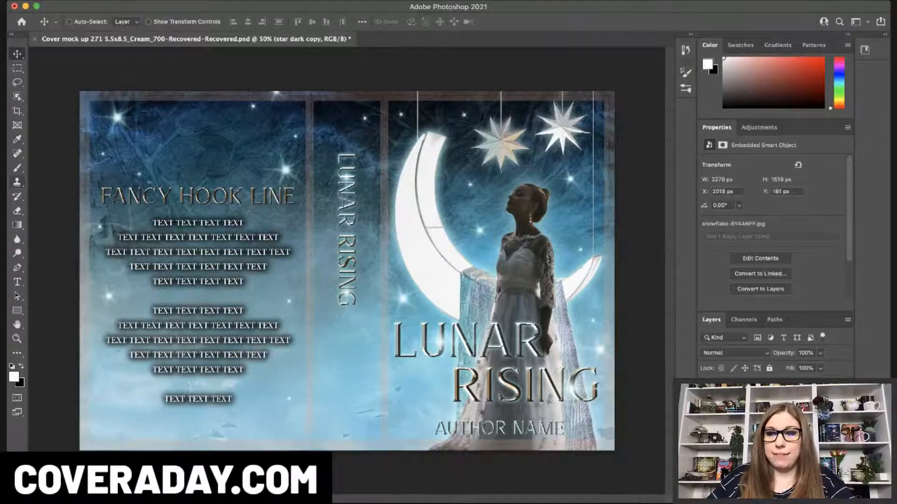
click(705, 435)
drag(491, 131, 367, 128)
key(super+t)
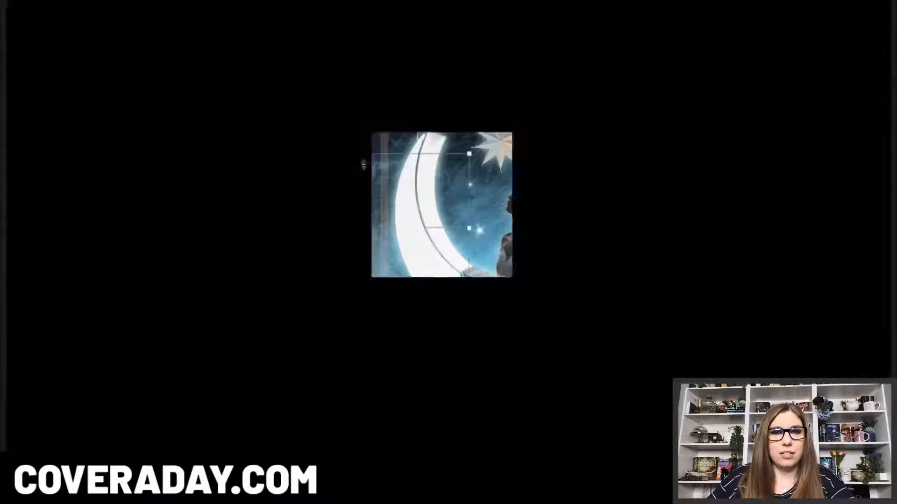
drag(374, 140, 379, 166)
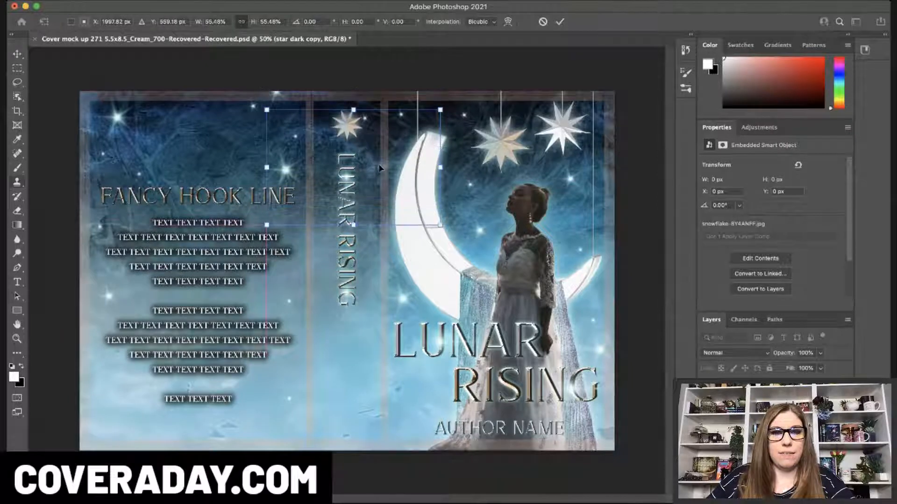
key(Return)
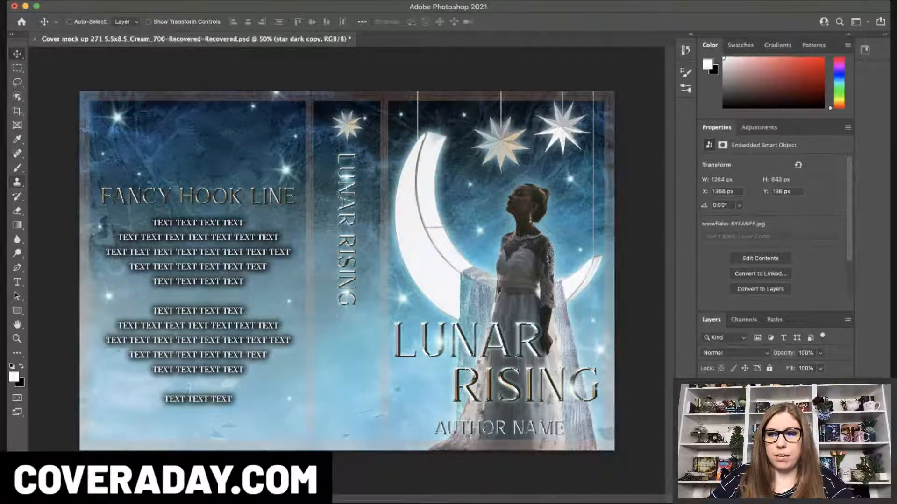
click(766, 434)
Scale the light star copy to about 73% and hang it at the top of the spine above the title
click(766, 443)
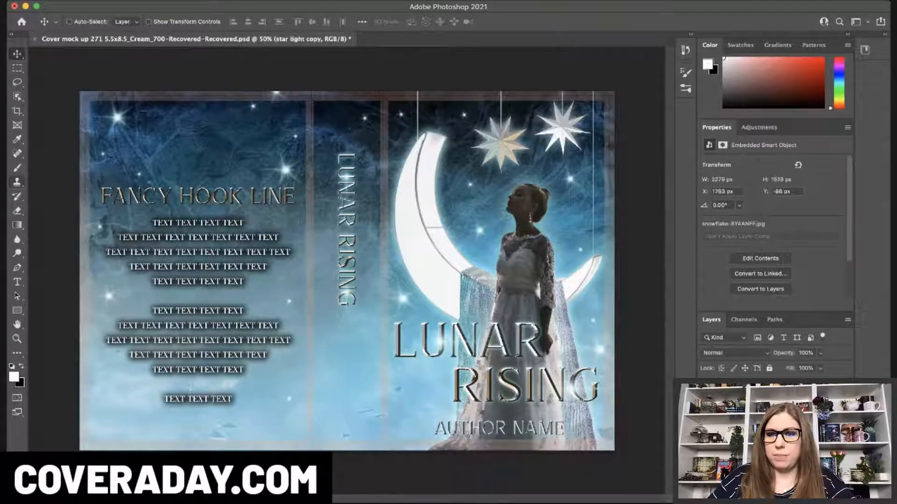
key(super+t)
drag(647, 178, 561, 182)
drag(366, 135, 363, 134)
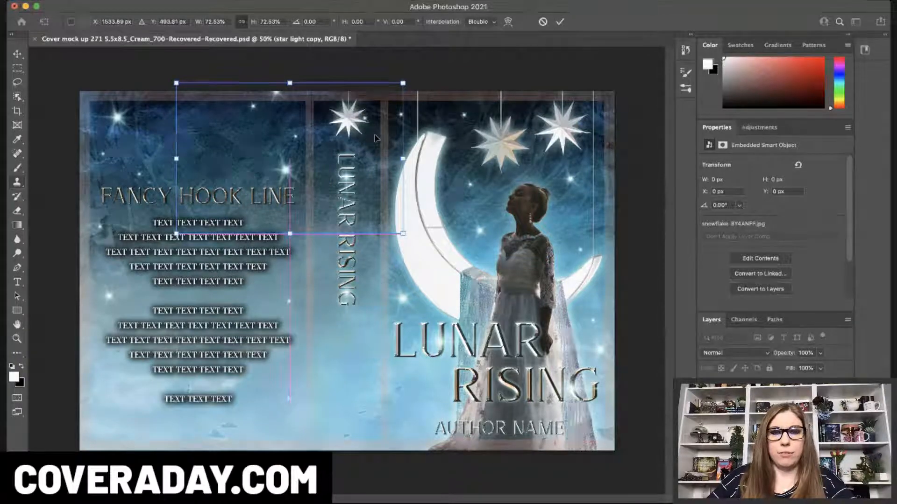
key(Return)
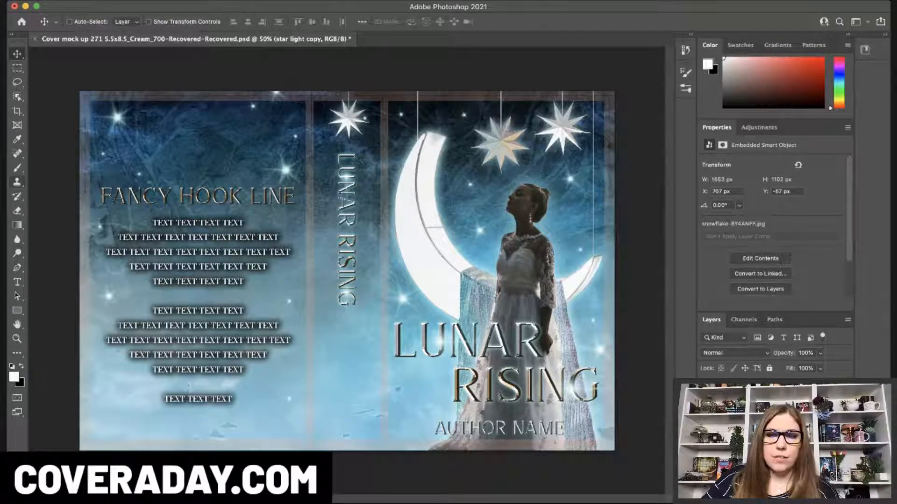
key(space)
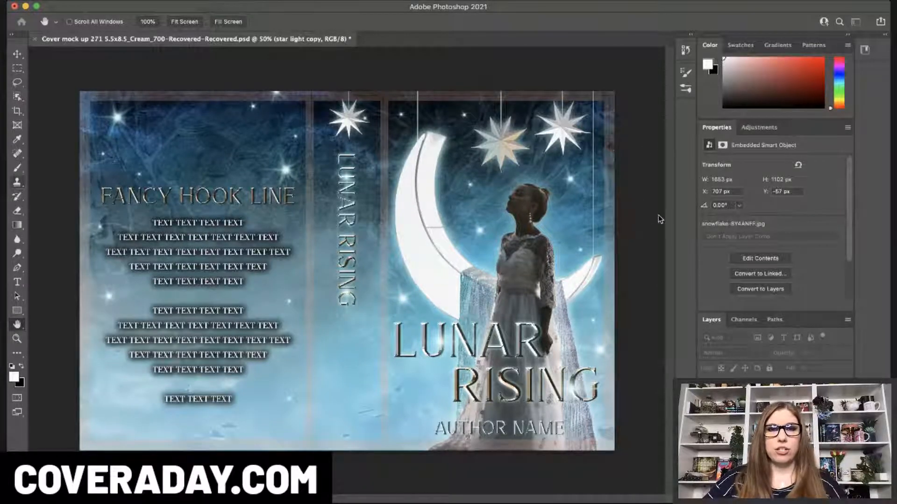
key(v)
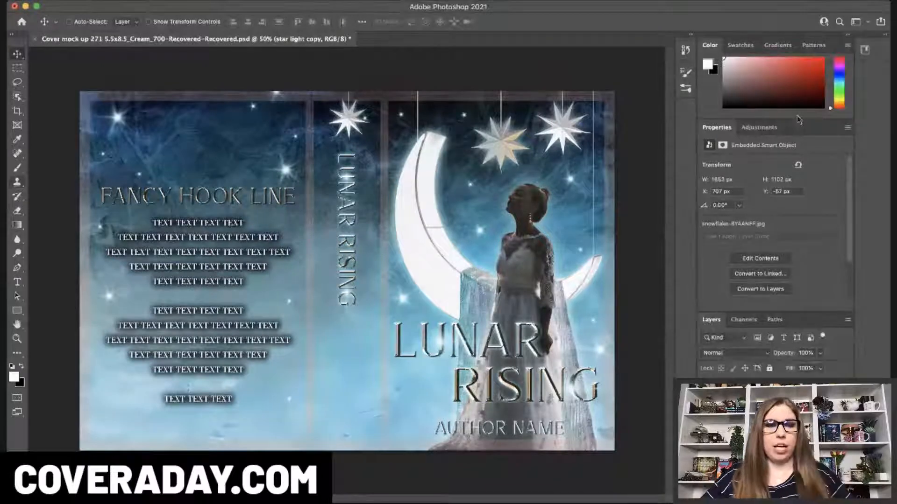
Duplicate the front cover's AUTHOR NAME text layer and rotate the copy 90° clockwise
click(17, 282)
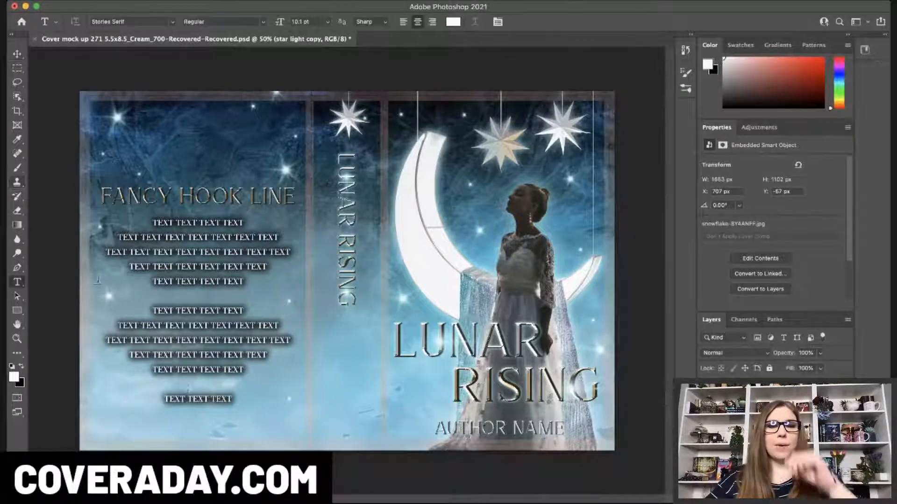
click(551, 430)
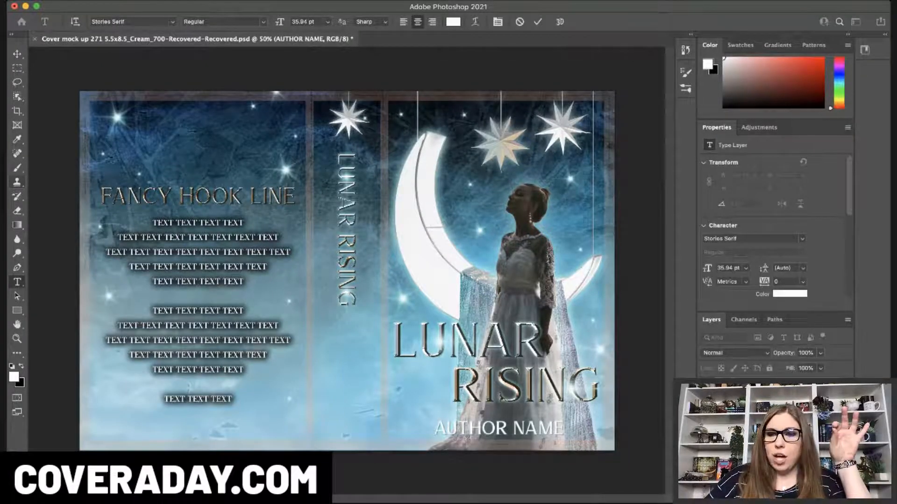
key(Escape)
key(super+j)
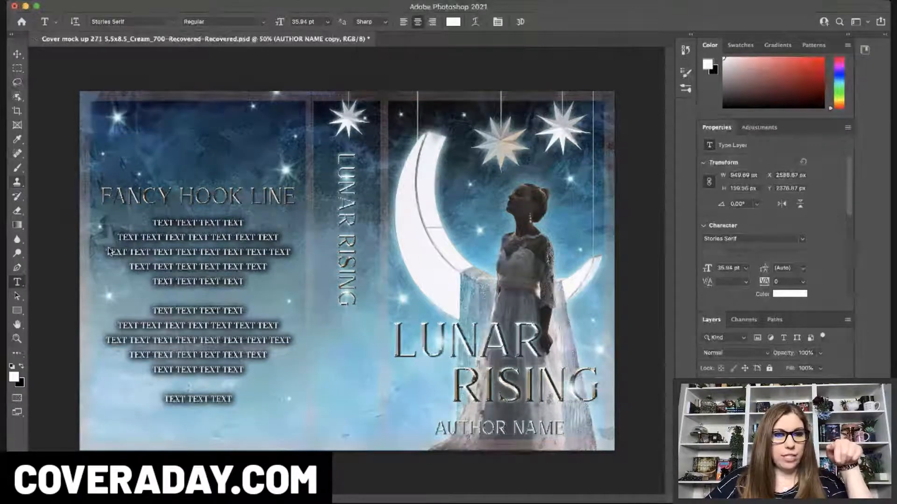
click(325, 409)
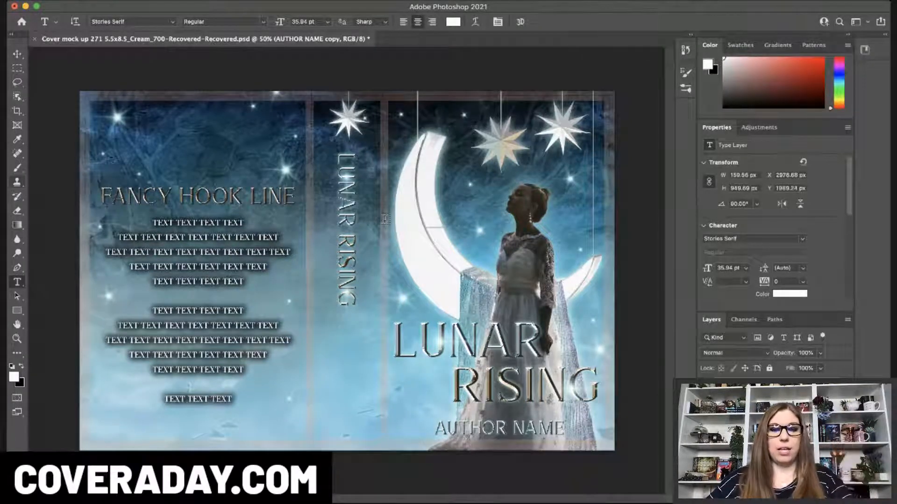
Shrink the rotated AUTHOR NAME copy to 22.24 pt and move it onto the spine below the title
key(super+t)
drag(510, 361, 502, 414)
key(Return)
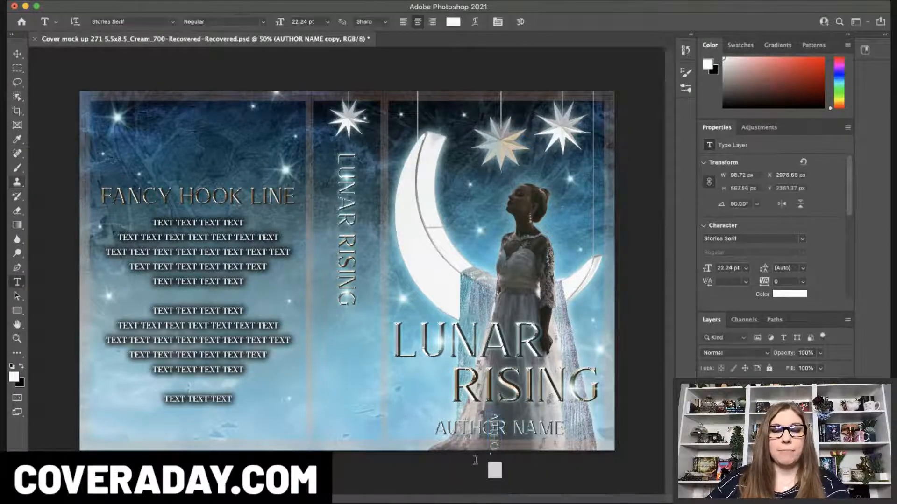
key(v)
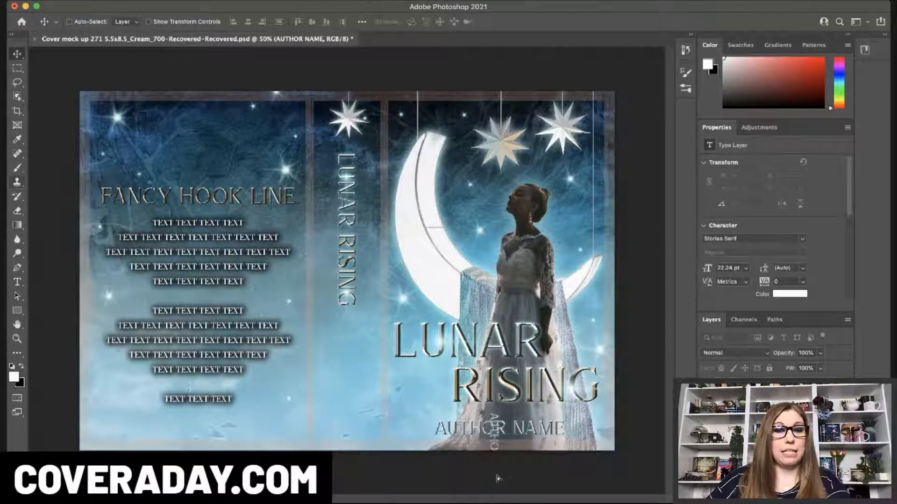
drag(505, 474, 351, 395)
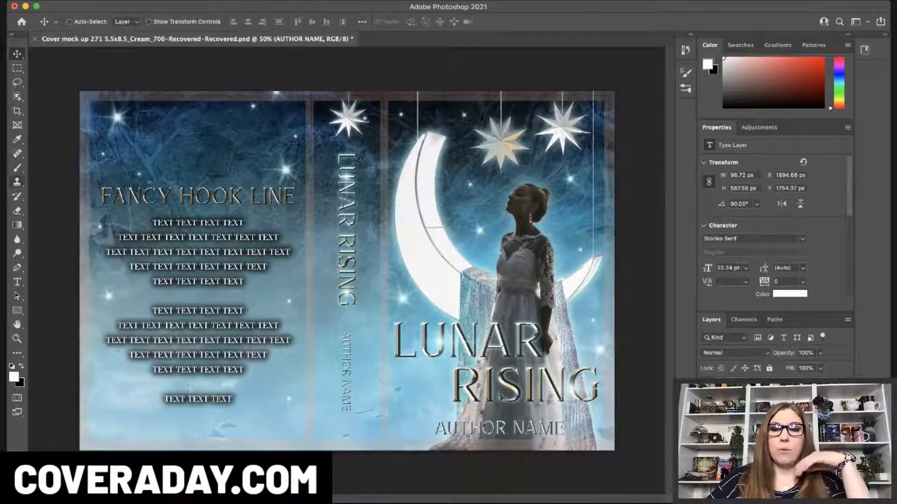
Strengthen the layer style effects on the spine's AUTHOR NAME text so the small lettering has darker edges
double_click(770, 421)
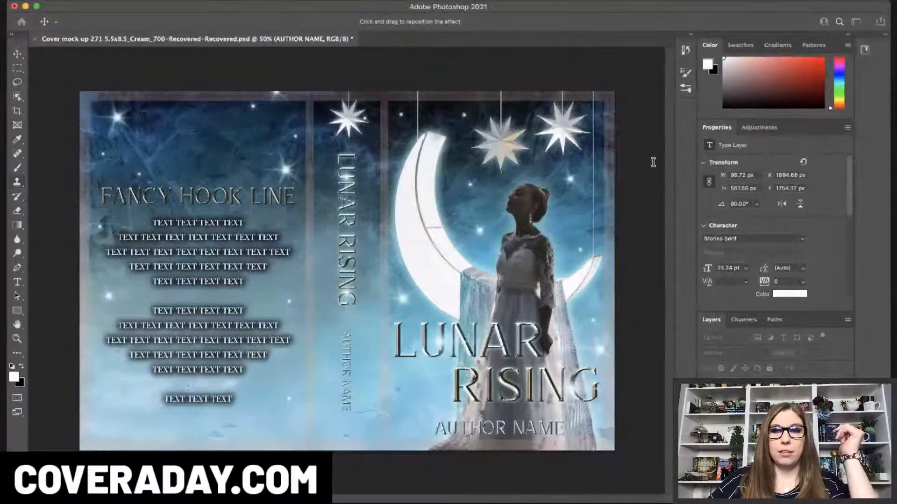
click(633, 204)
click(634, 204)
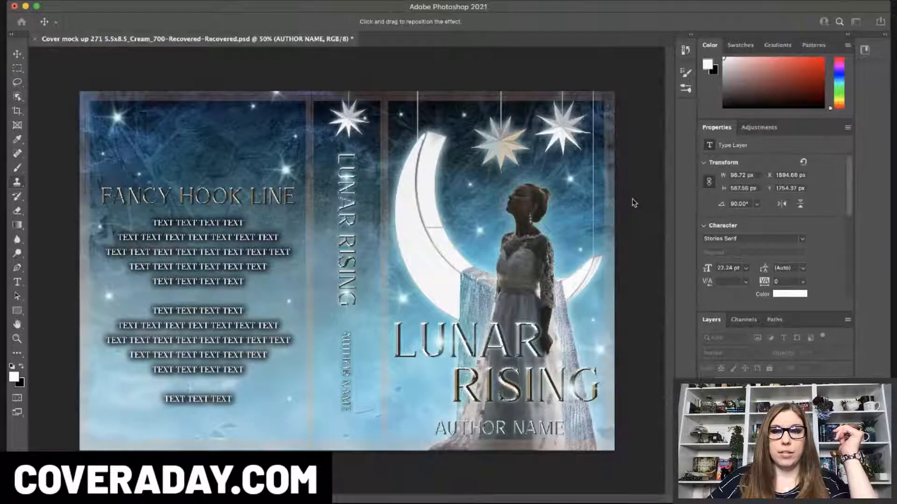
click(631, 190)
drag(631, 190, 627, 192)
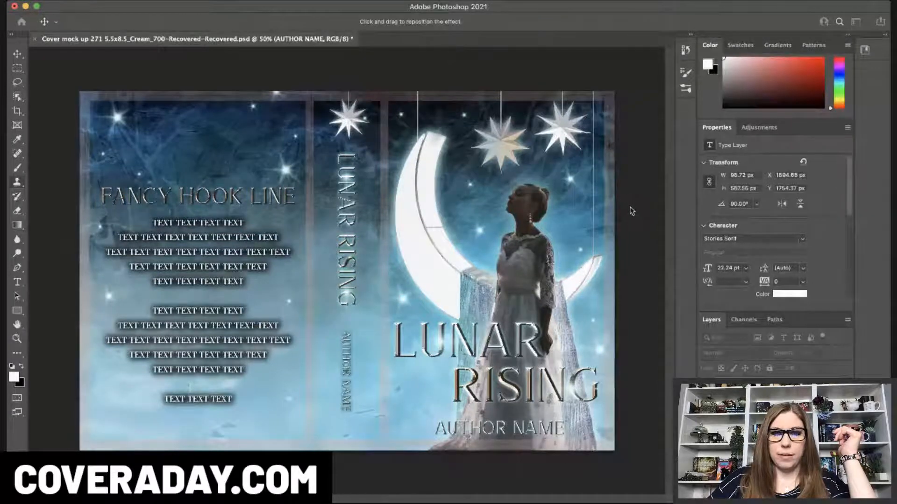
mouse_move(629, 190)
mouse_down()
mouse_move(660, 189)
mouse_move(640, 195)
mouse_up()
key(Return)
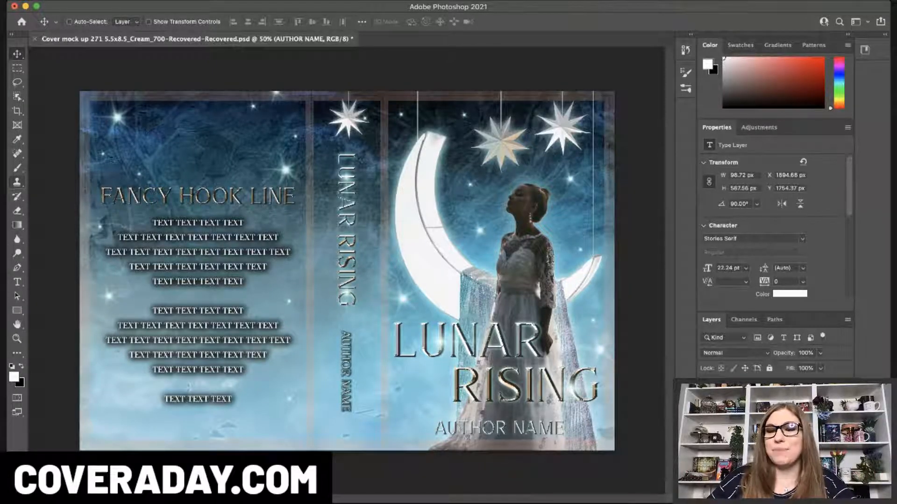
Add a Brightness/Contrast adjustment to the cover with brightness 4 and contrast 35, and compare the artwork with and without it
click(766, 420)
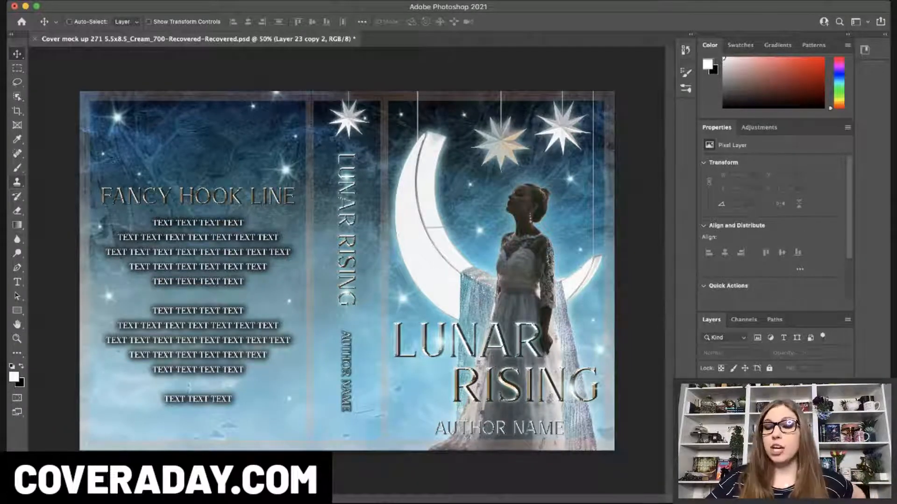
click(766, 332)
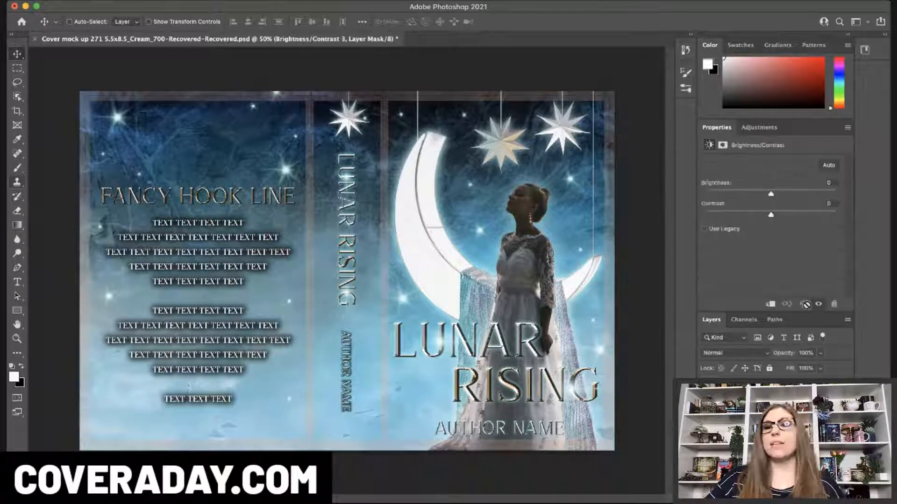
drag(770, 213, 794, 216)
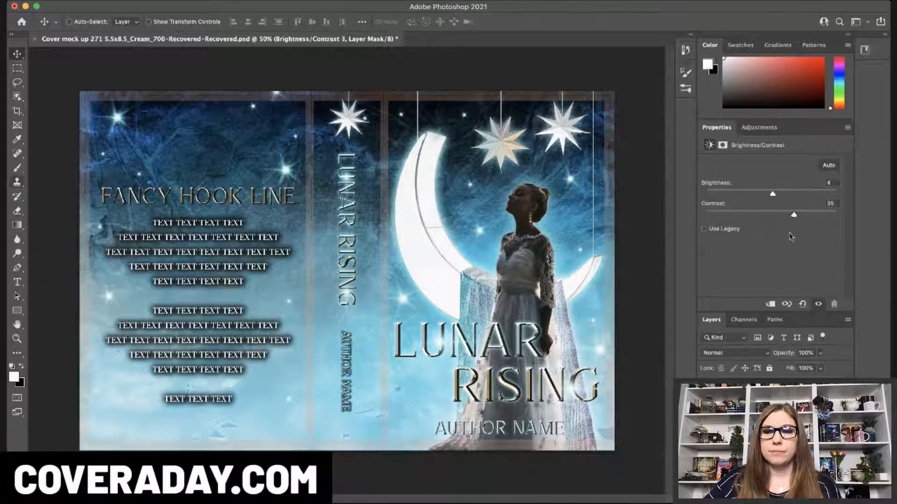
click(818, 304)
click(818, 304)
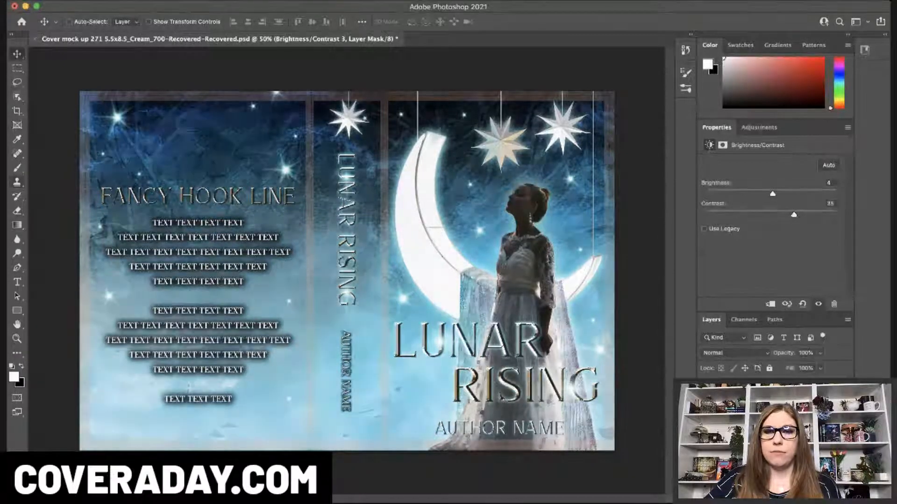
click(818, 304)
click(818, 304)
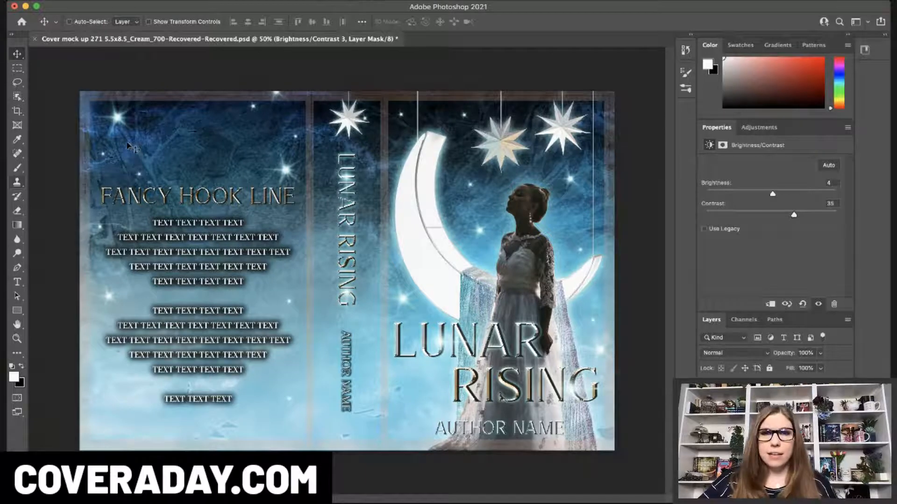
Lasso the woman's face and add a Brightness/Contrast adjustment limited to it, with brightness 23 and contrast 20
click(17, 82)
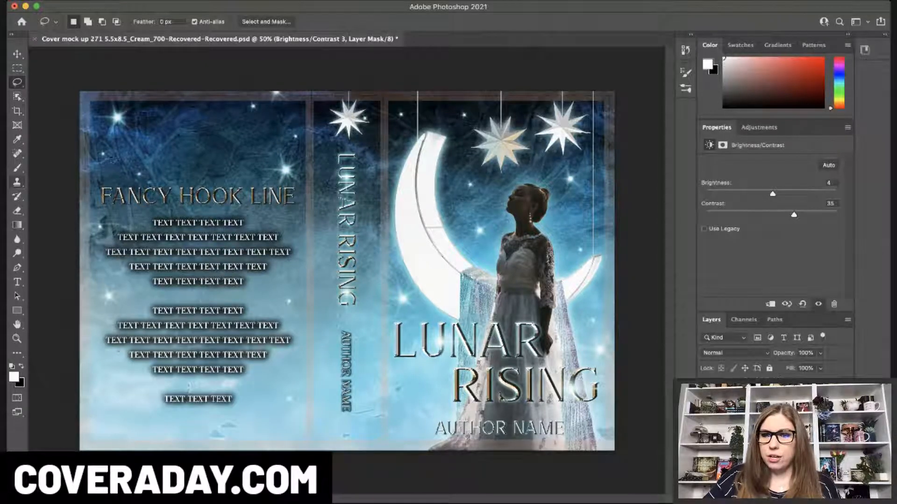
click(771, 415)
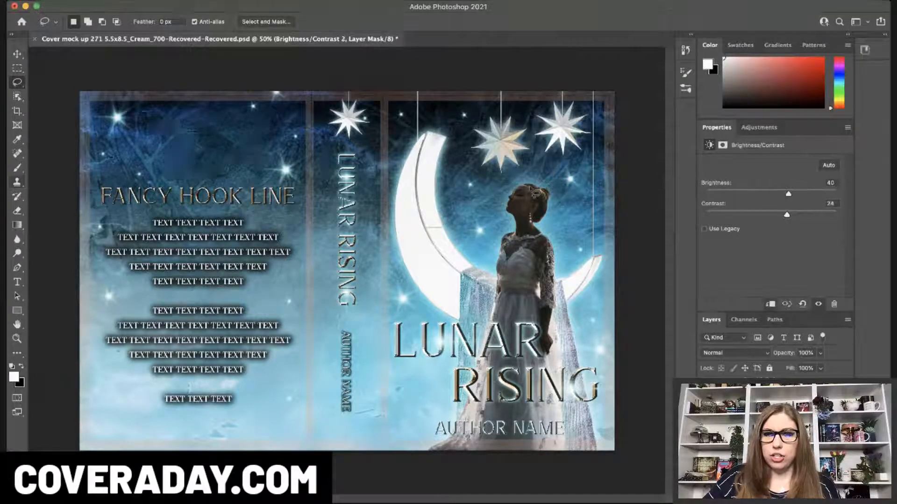
mouse_move(529, 189)
mouse_down()
mouse_move(512, 213)
mouse_move(527, 186)
mouse_up()
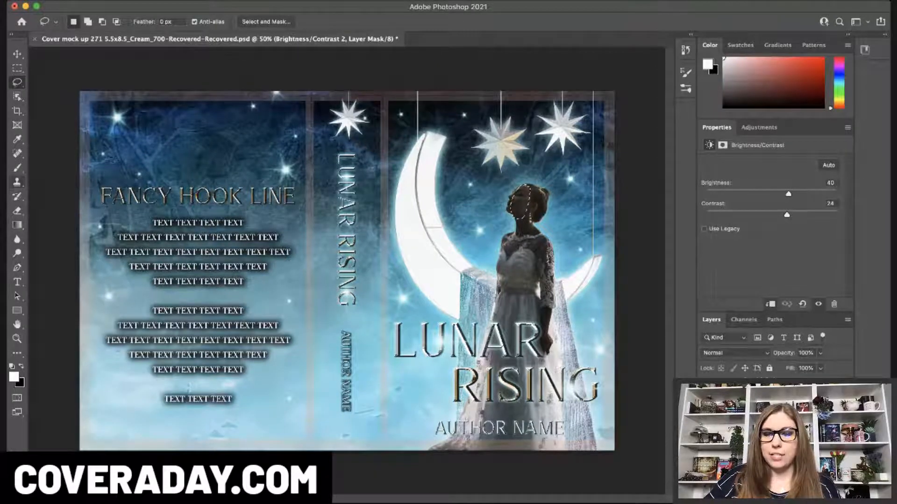
click(804, 411)
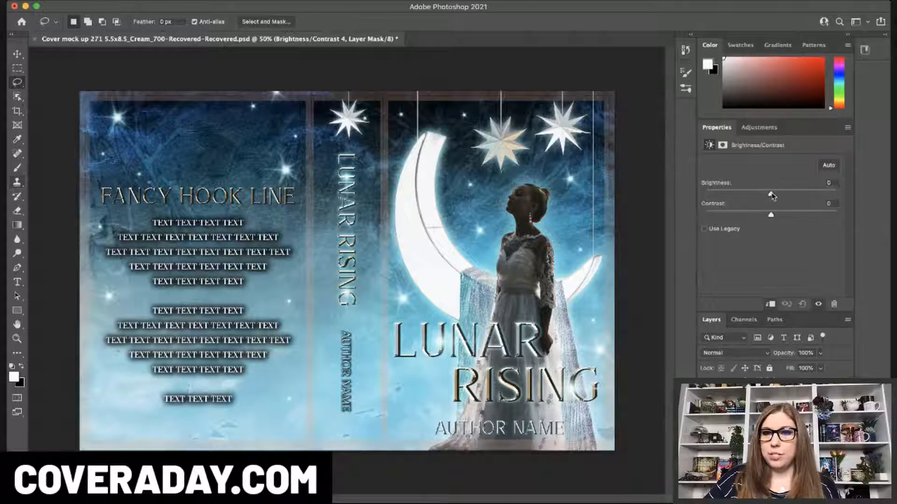
drag(772, 193, 785, 215)
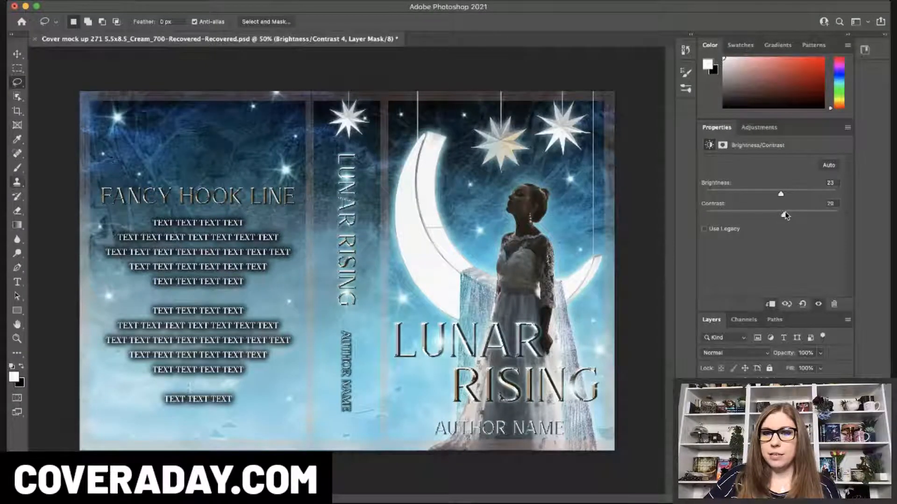
Paint the adjustment's mask in white over the woman's face, neck and hand with a 150 px brush, and compare with and without it
click(17, 167)
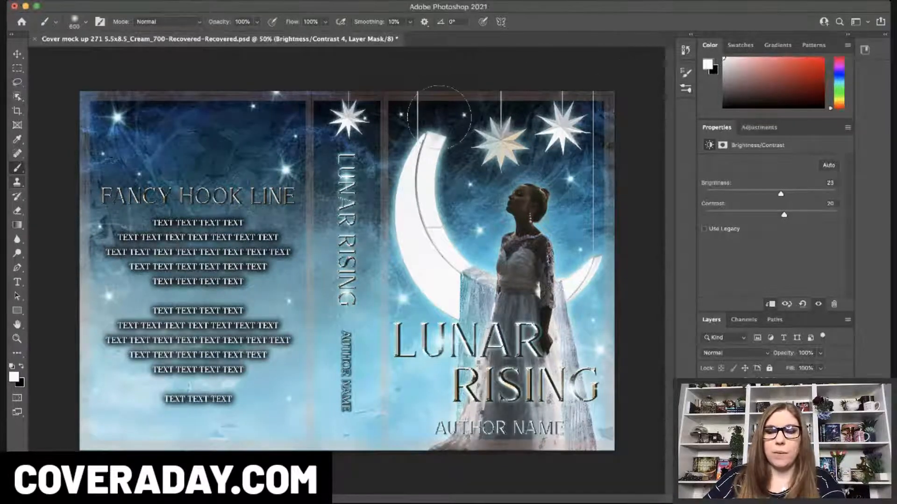
key(bracketleft)
key(bracketleft)
key(bracketleft)
key(bracketleft)
key(bracketleft)
key(bracketleft)
key(bracketleft)
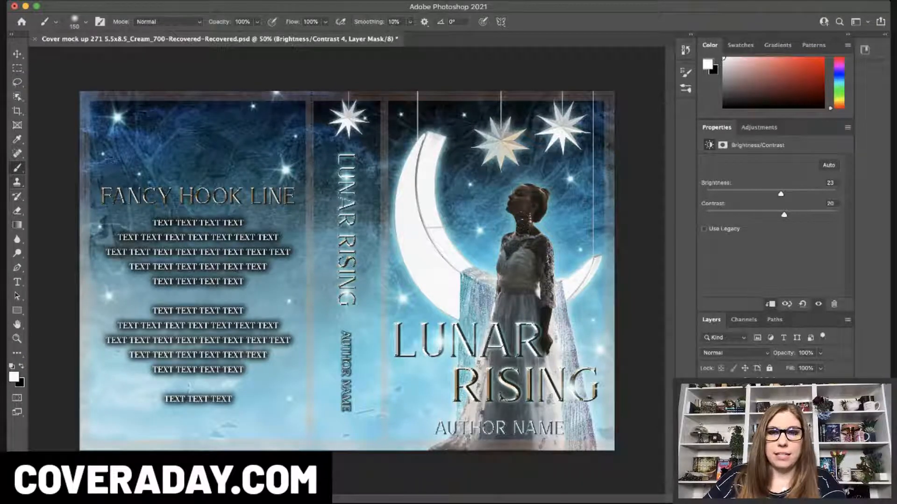
drag(523, 199, 517, 211)
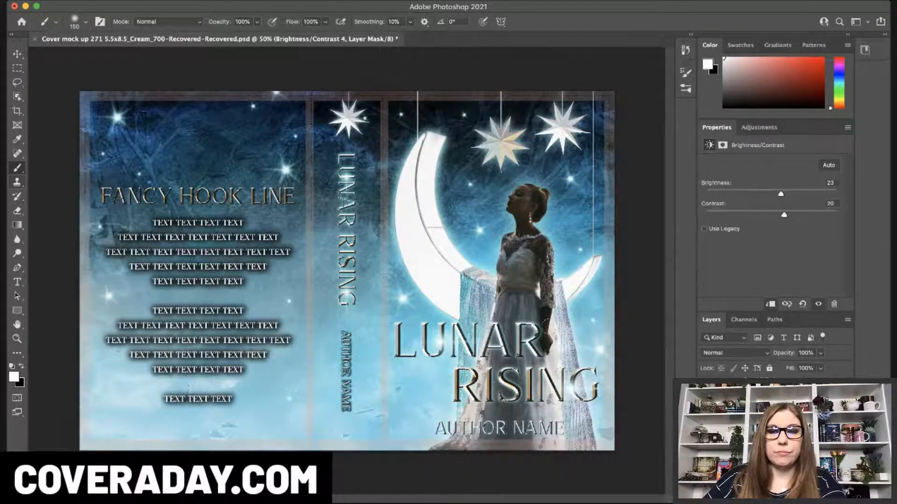
drag(548, 326, 547, 343)
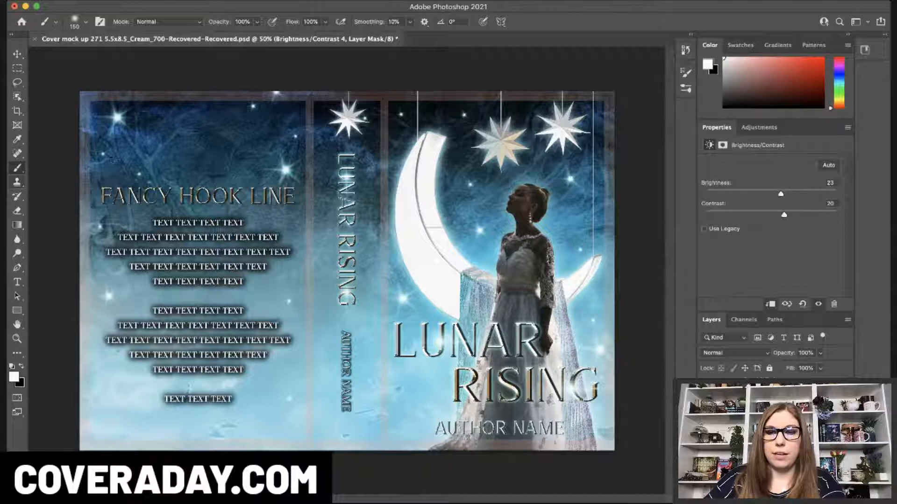
click(704, 421)
click(704, 421)
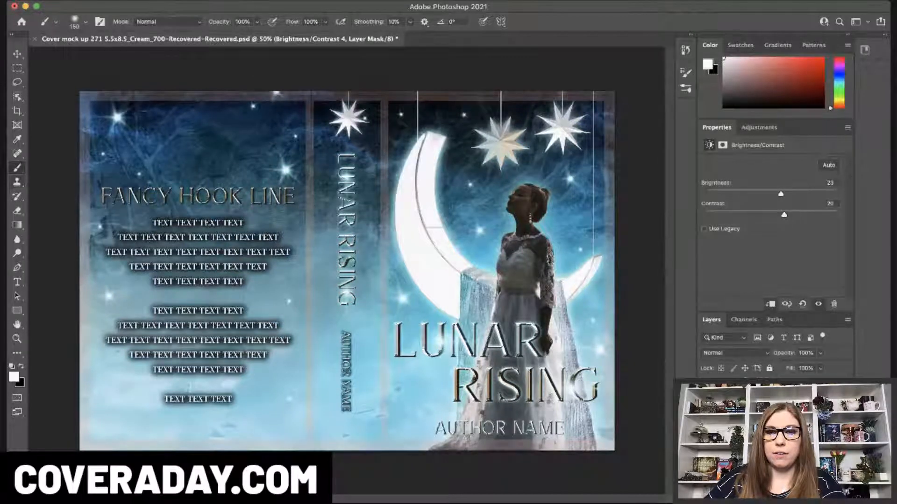
click(704, 420)
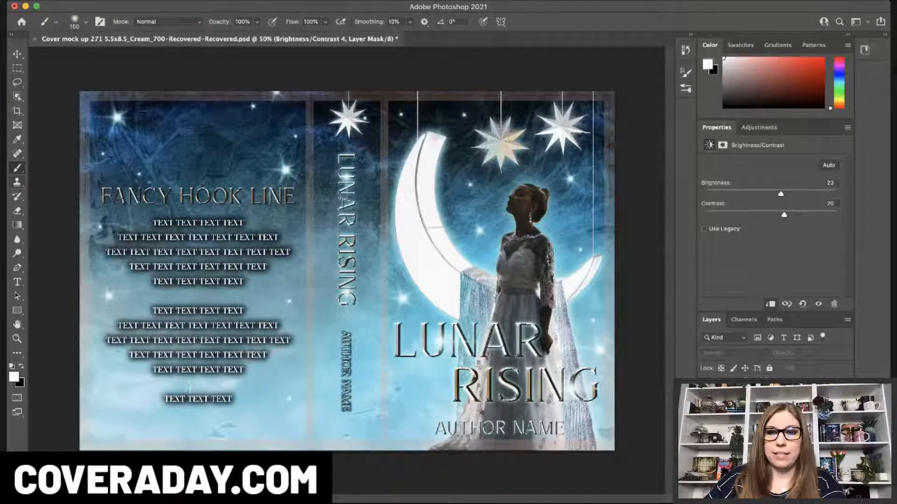
click(704, 420)
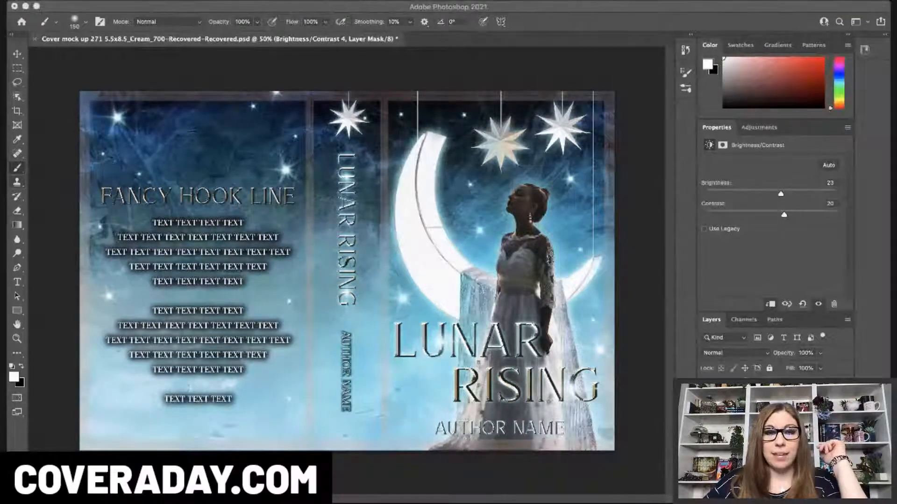
click(335, 483)
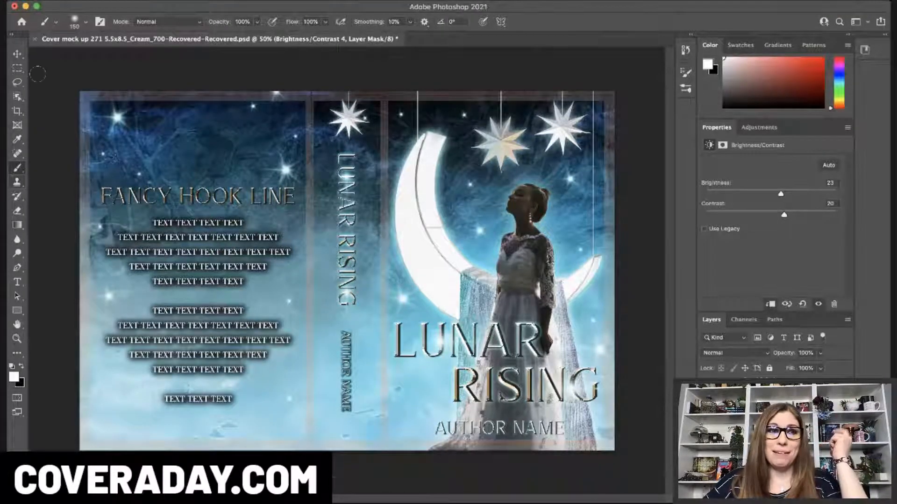
key(v)
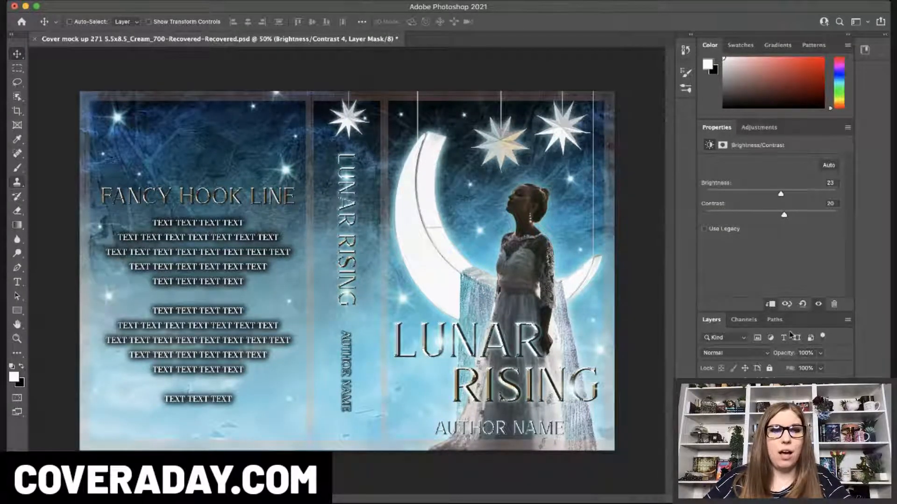
Change the colours of the layer style effects on the back cover's FANCY HOOK LINE text
click(17, 282)
click(211, 191)
click(306, 196)
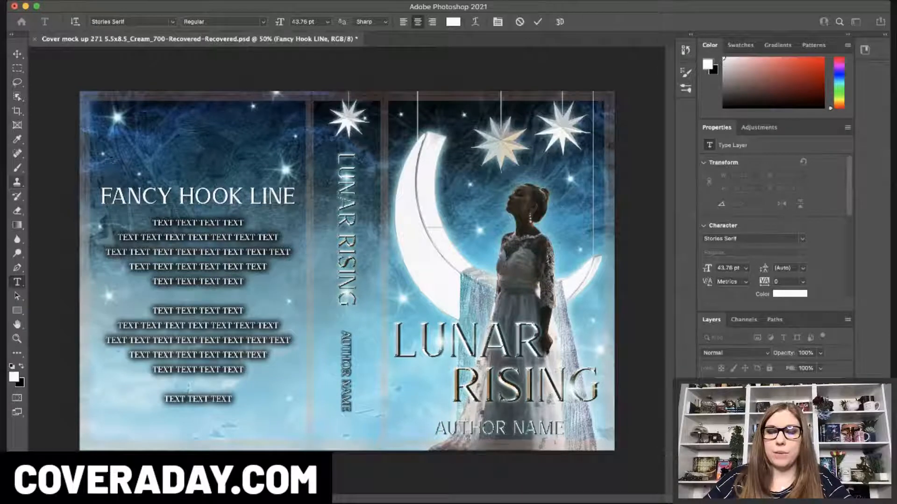
key(Escape)
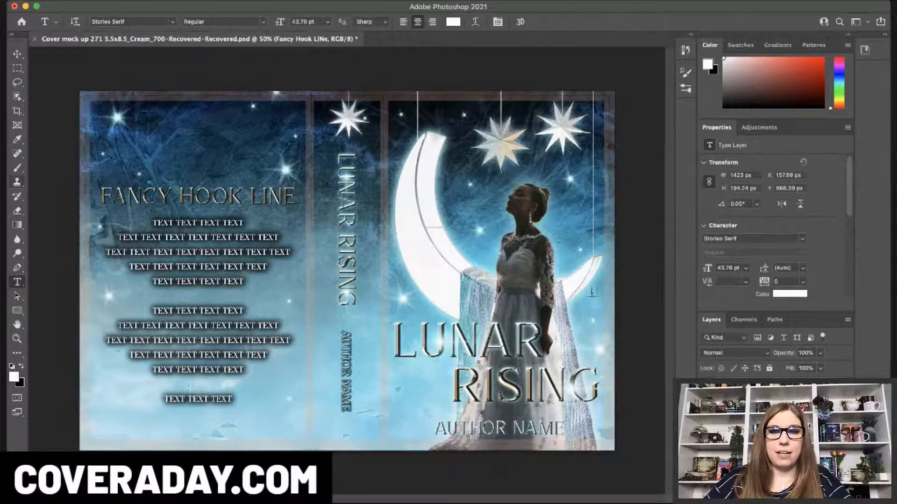
key(h)
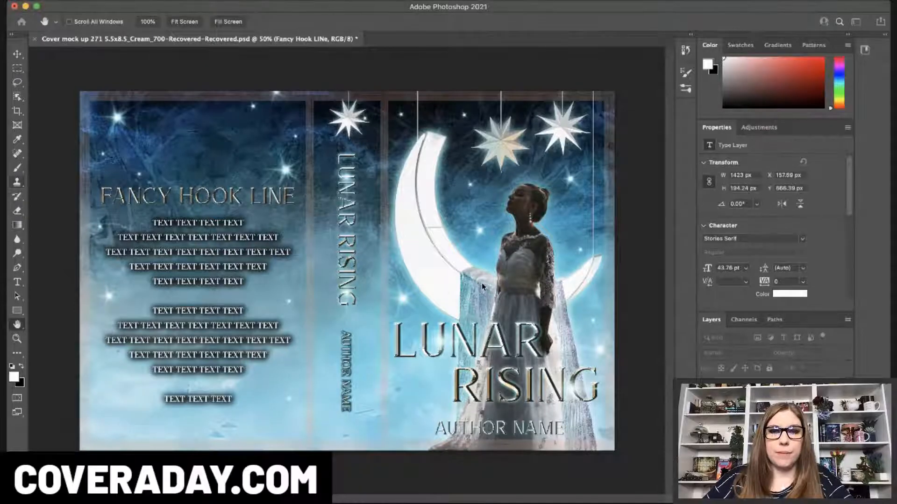
key(i)
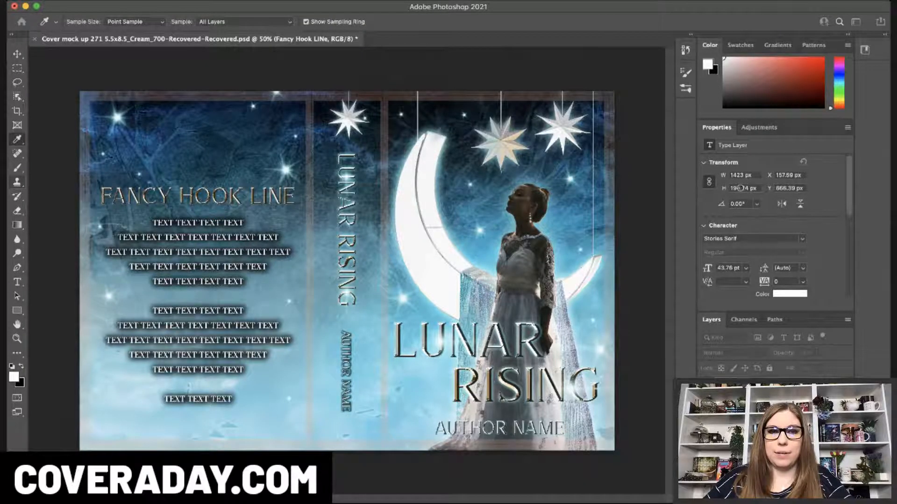
key(h)
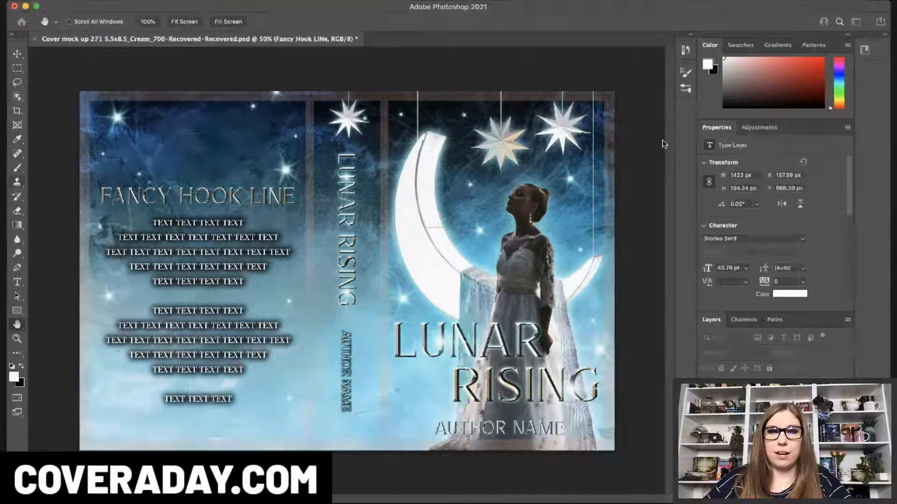
click(639, 226)
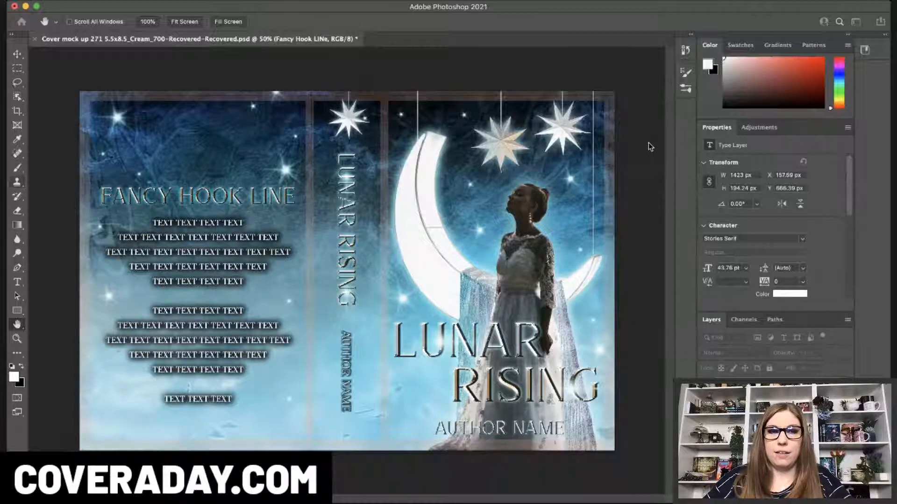
click(831, 111)
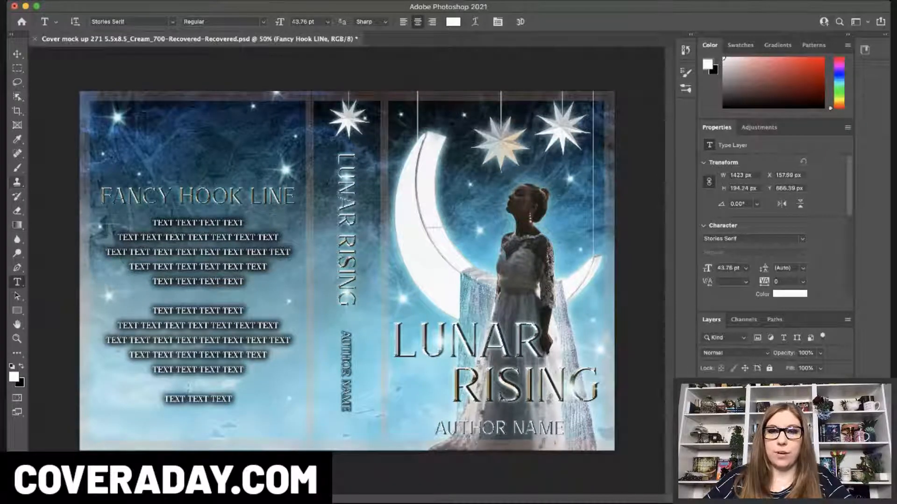
Save the finished cover document
click(706, 391)
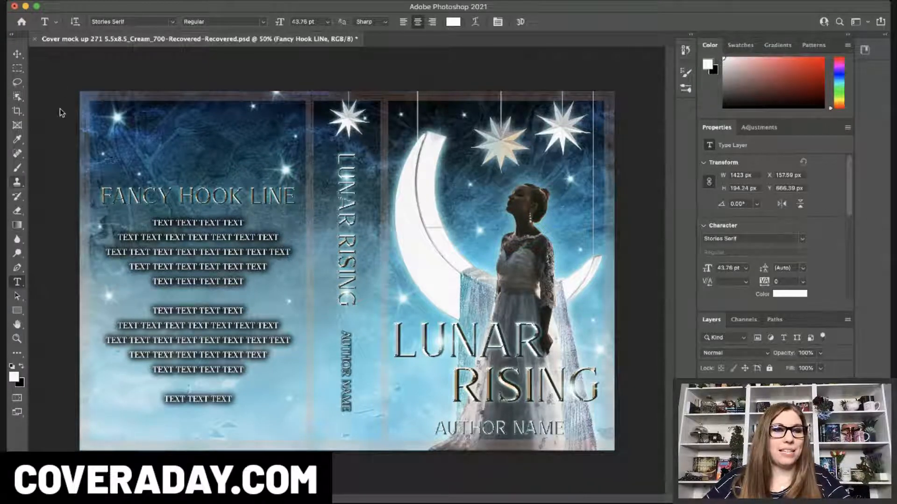
key(super+s)
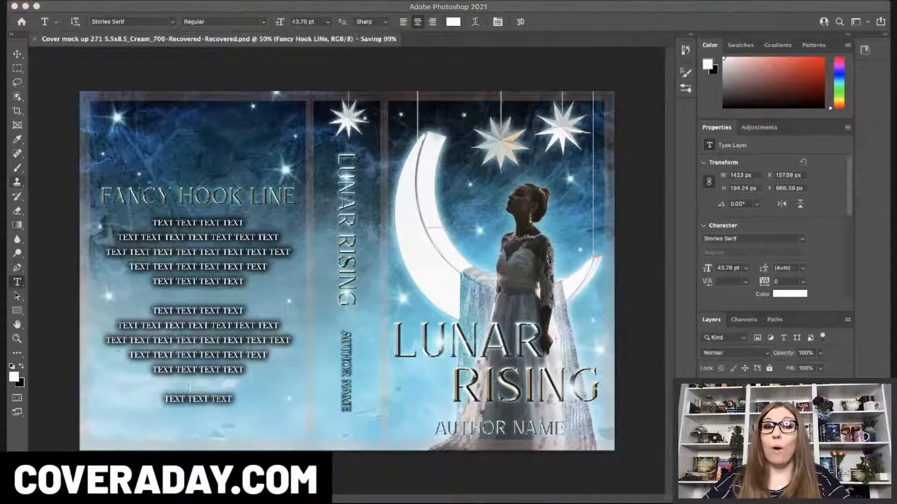